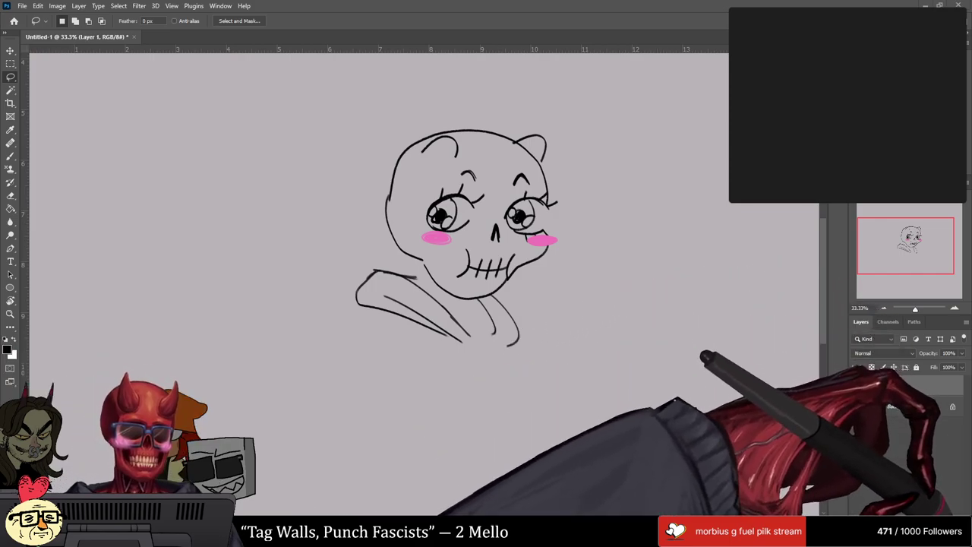
Step: Delete the old skull sketch and get the brush ready on a fresh empty layer above the background
key(Delete)
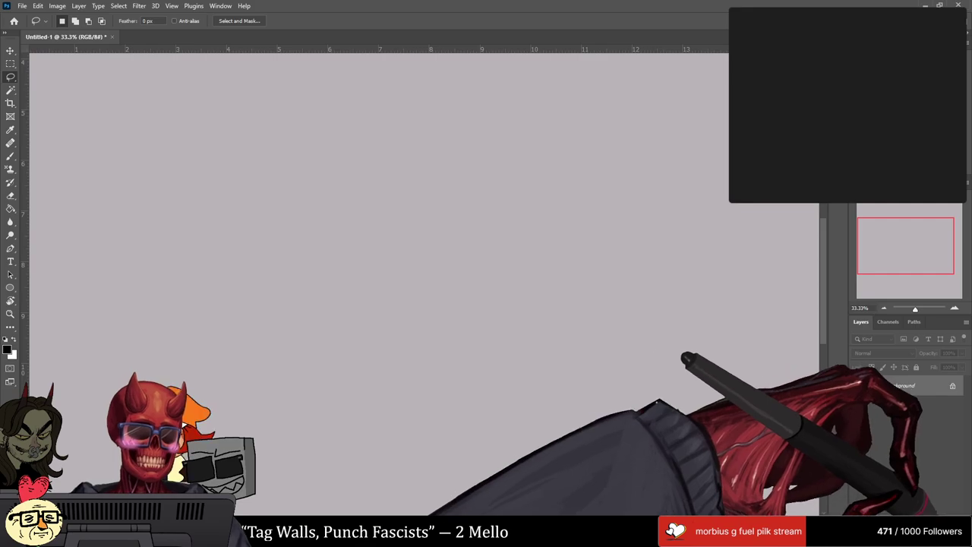
drag(264, 343, 288, 325)
key(b)
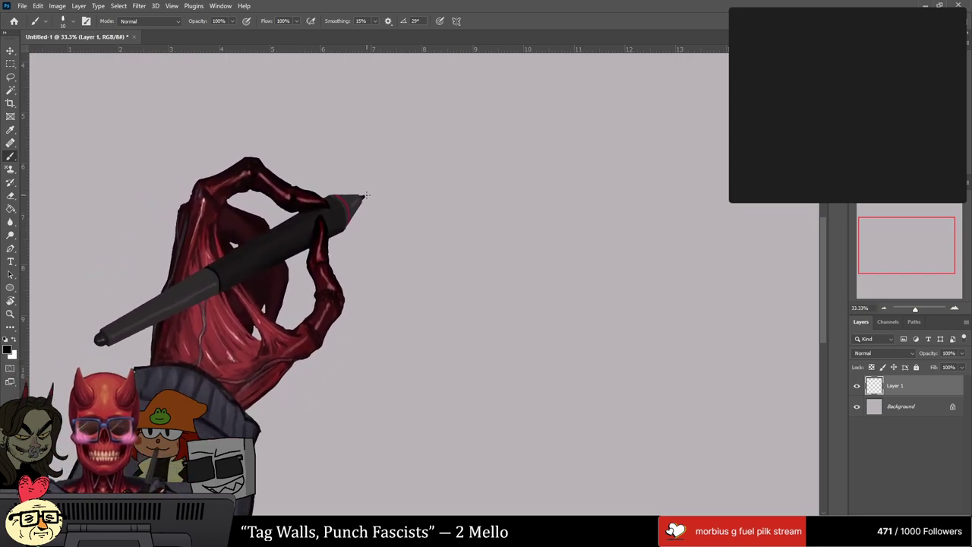
scroll(374, 212, down, 3)
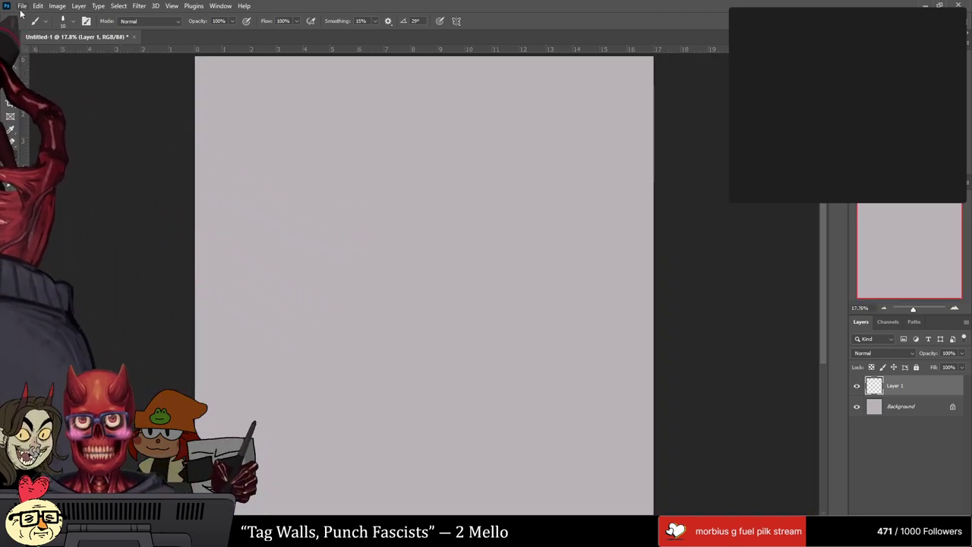
key(ctrl+plus)
key(ctrl+plus)
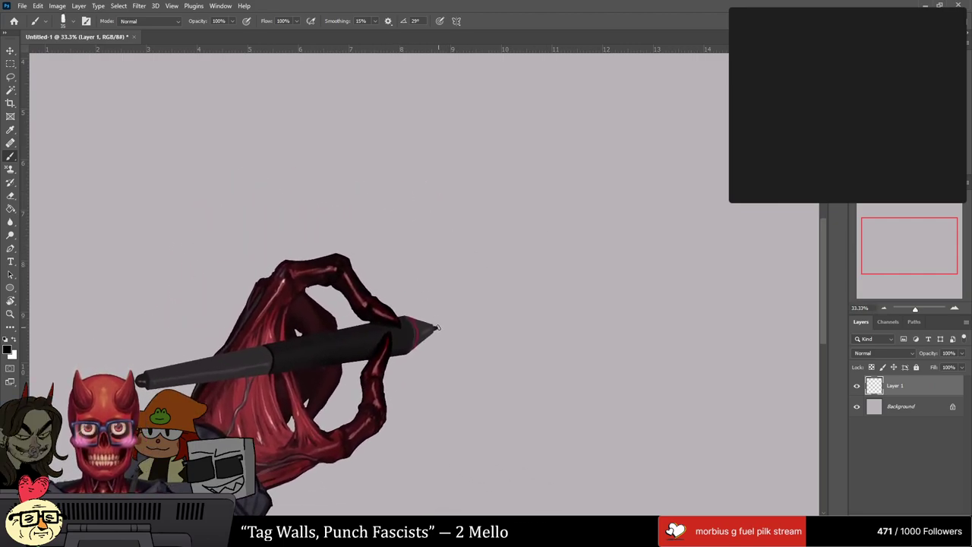
Step: Choose a different sketching brush preset from the brush library
click(148, 20)
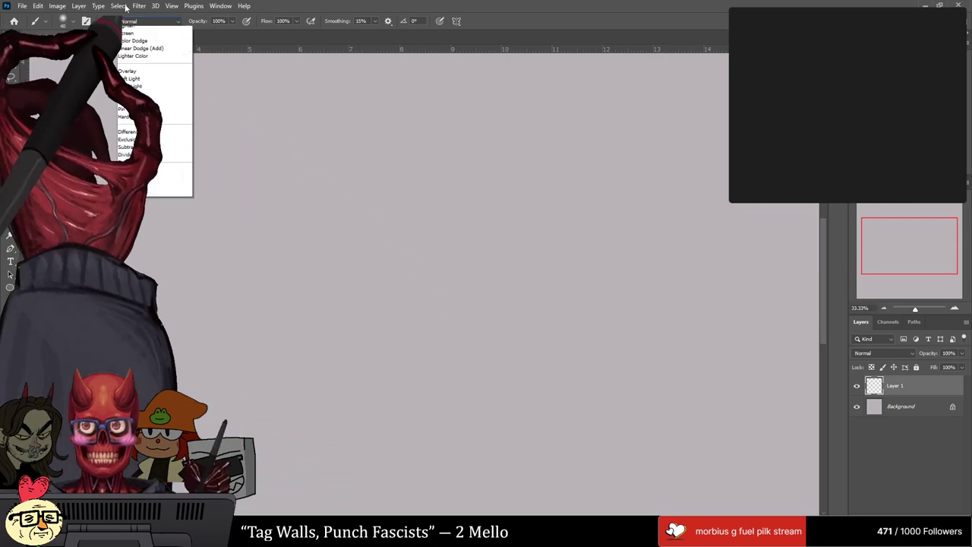
key(Escape)
click(73, 23)
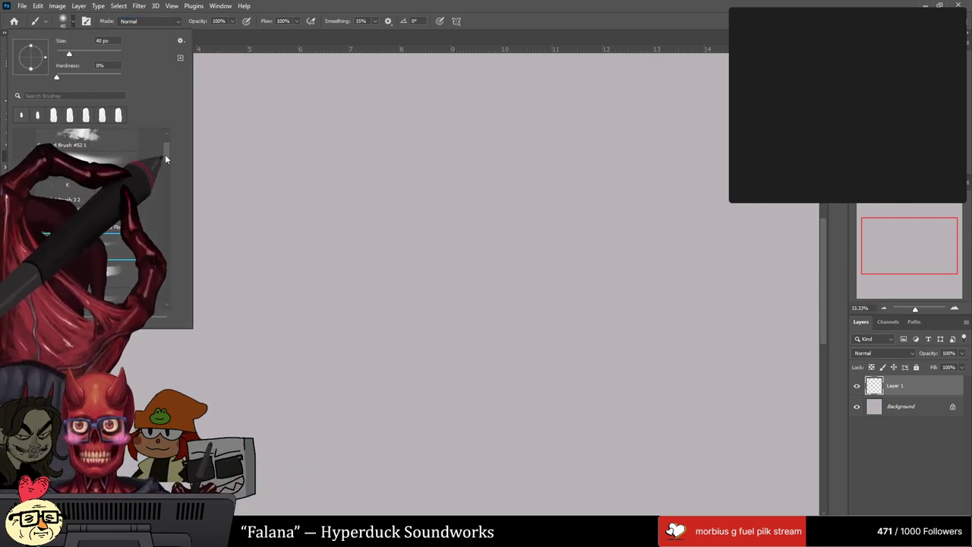
scroll(129, 190, down, 5)
click(86, 226)
click(410, 385)
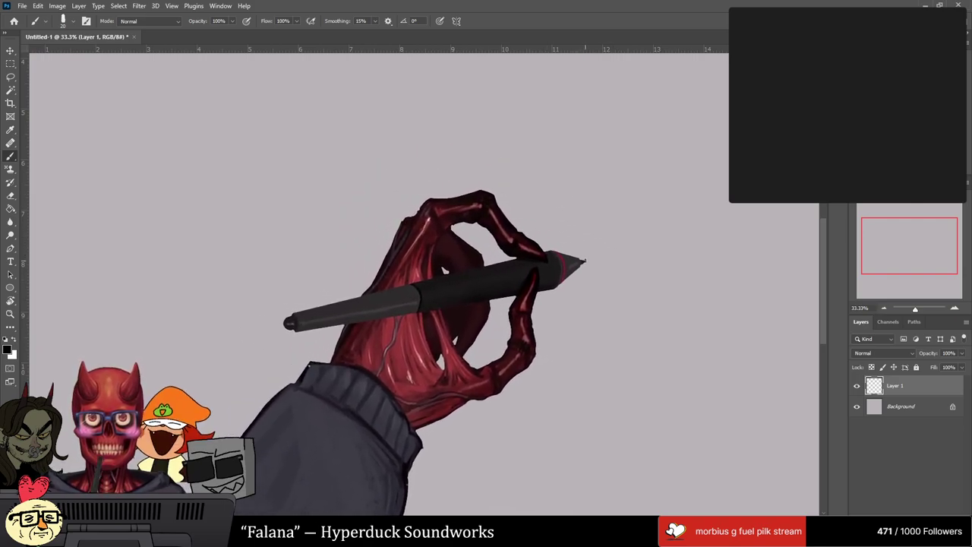
Step: Sketch a small horned skull-faced figure with a grinning jaw, hunched back, arm and dangling lower leg
mouse_move(463, 322)
mouse_down()
mouse_move(396, 317)
mouse_move(277, 338)
mouse_move(469, 344)
mouse_move(491, 323)
mouse_move(288, 321)
mouse_move(403, 318)
mouse_up()
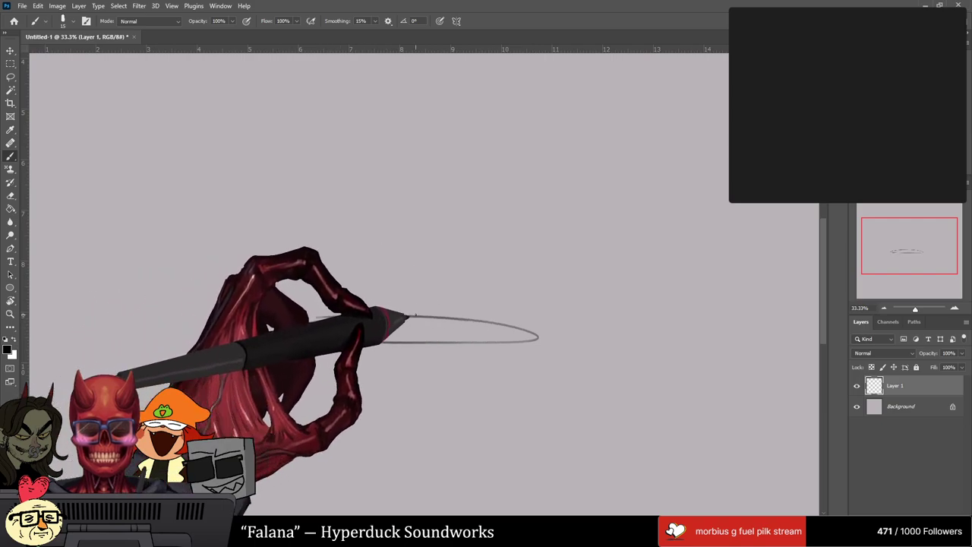
key(ctrl+z)
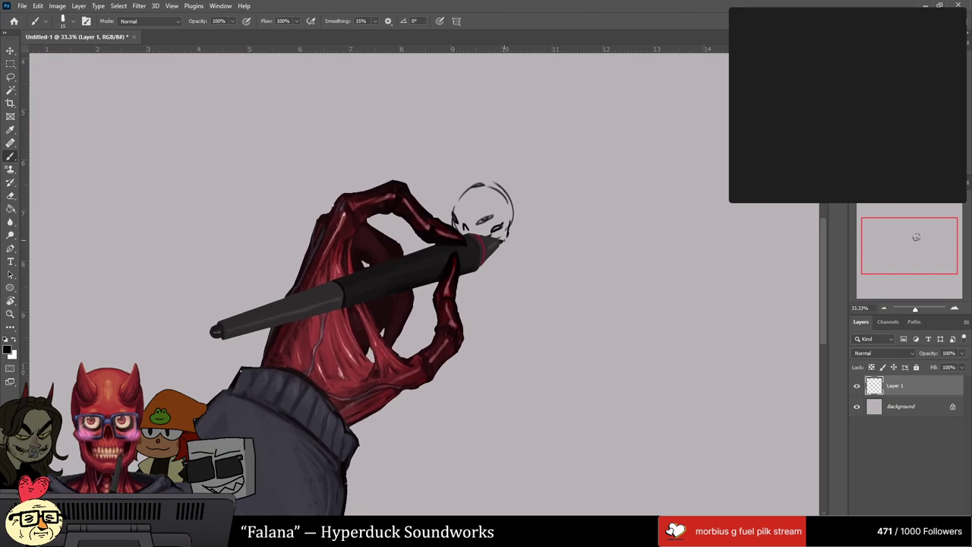
mouse_move(503, 225)
mouse_down()
mouse_move(460, 241)
mouse_move(470, 251)
mouse_up()
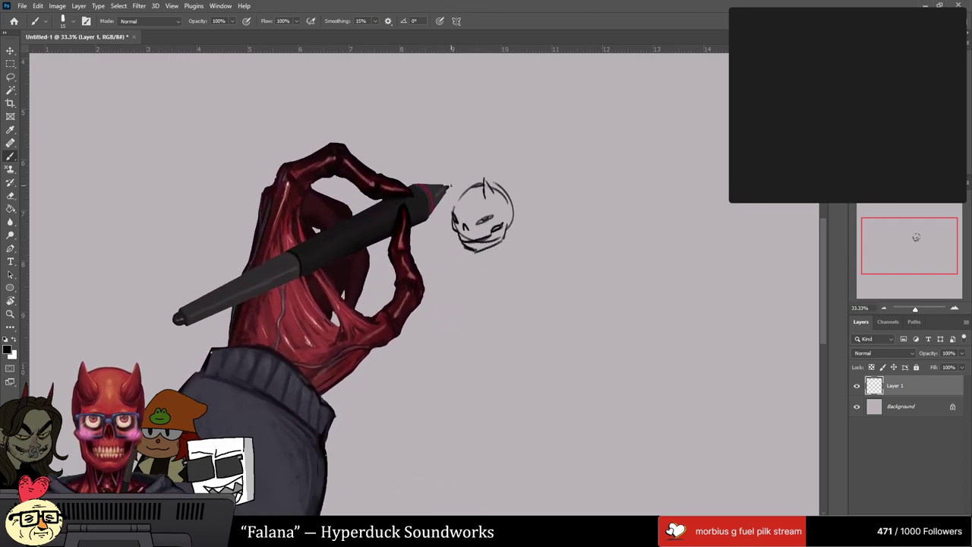
drag(451, 195, 457, 188)
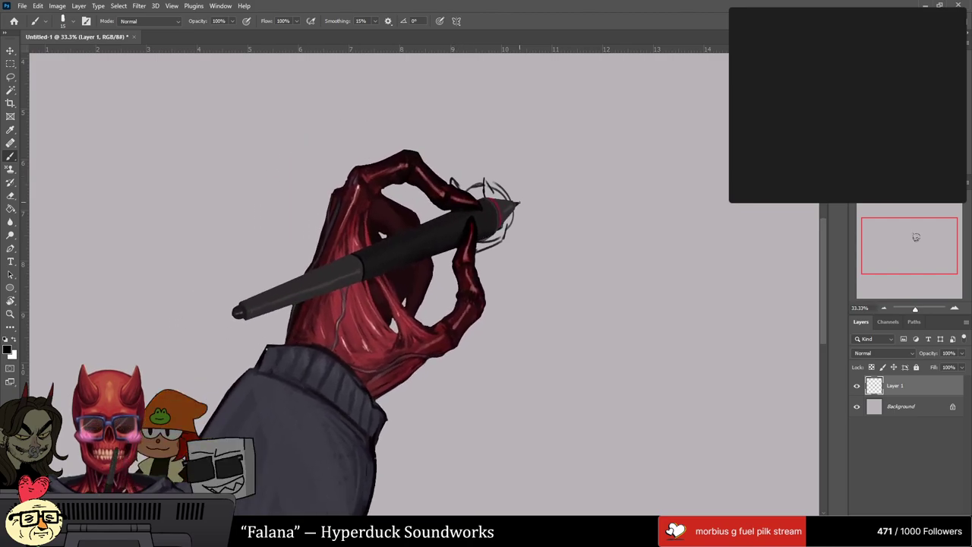
mouse_move(520, 186)
mouse_down()
mouse_move(546, 202)
mouse_move(569, 245)
mouse_move(532, 297)
mouse_up()
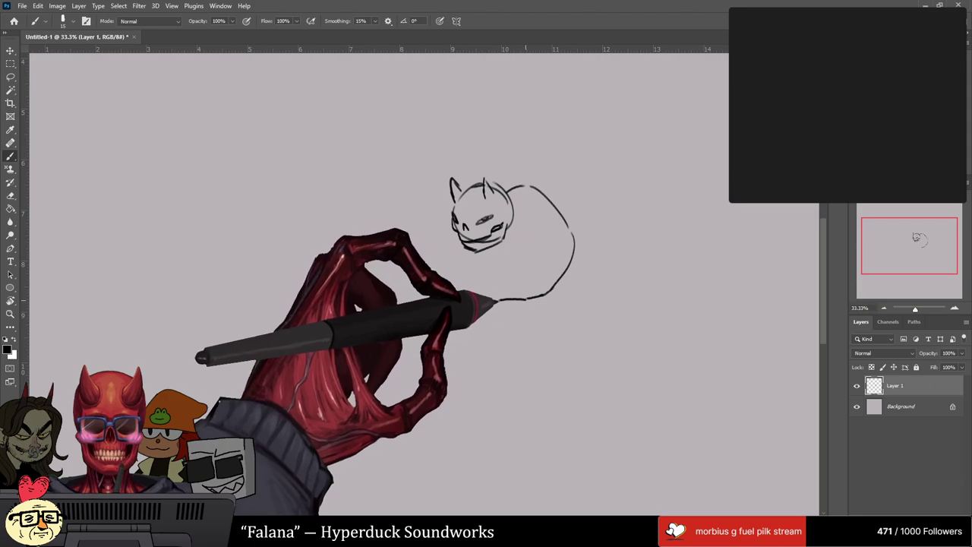
mouse_move(495, 287)
mouse_down()
mouse_move(483, 300)
mouse_move(482, 342)
mouse_up()
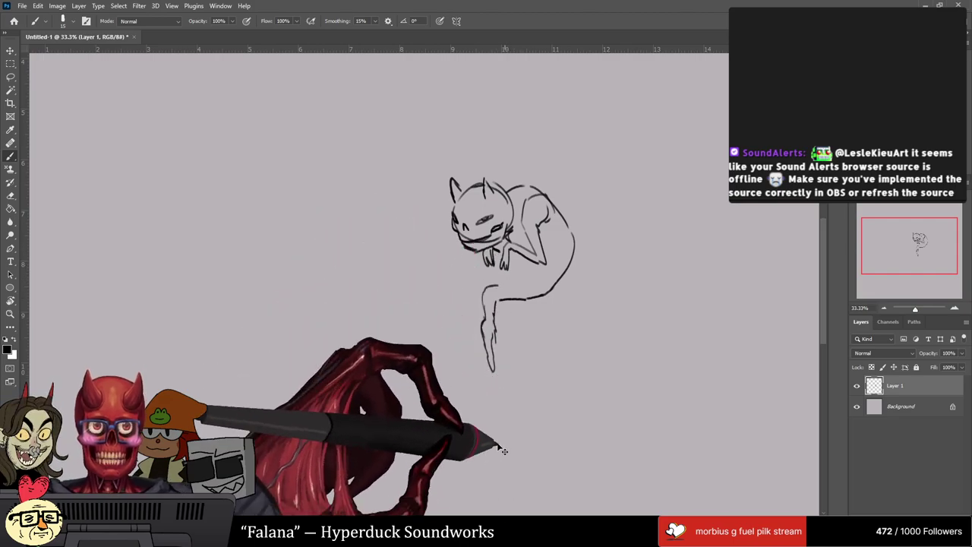
Step: Enlarge the figure sketch and reposition it toward the middle of the canvas
key(ctrl+t)
mouse_move(448, 372)
mouse_down()
mouse_move(276, 412)
mouse_move(357, 395)
mouse_move(319, 402)
mouse_up()
key(Return)
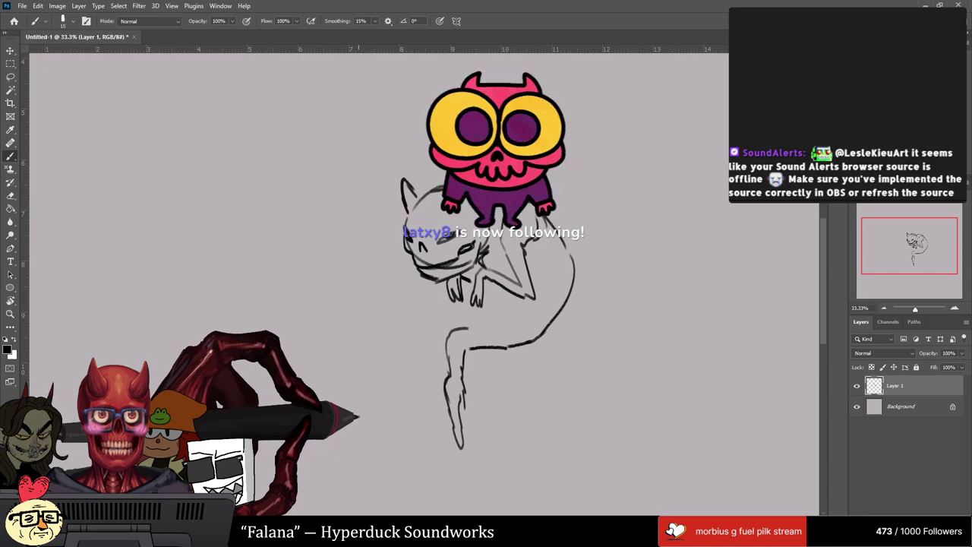
key(v)
drag(414, 396, 361, 382)
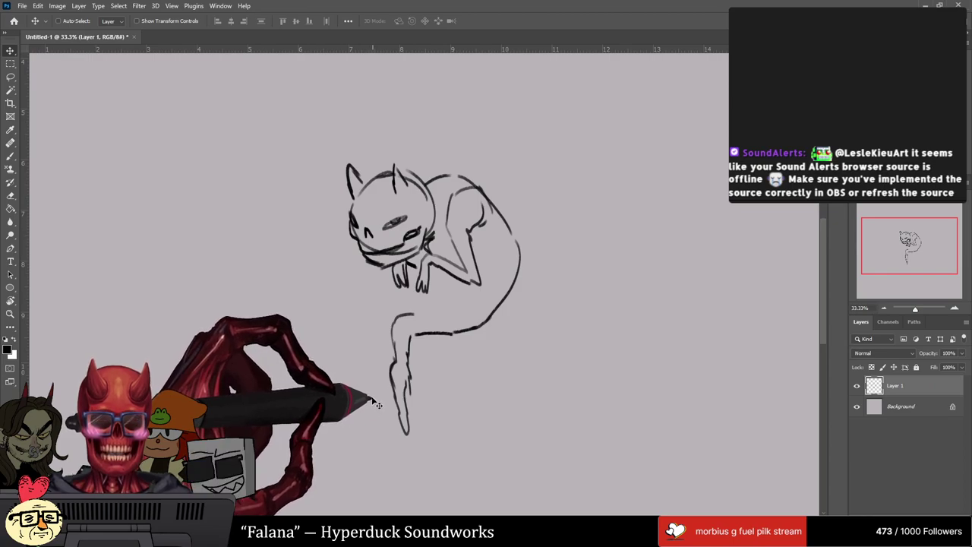
drag(400, 325, 410, 321)
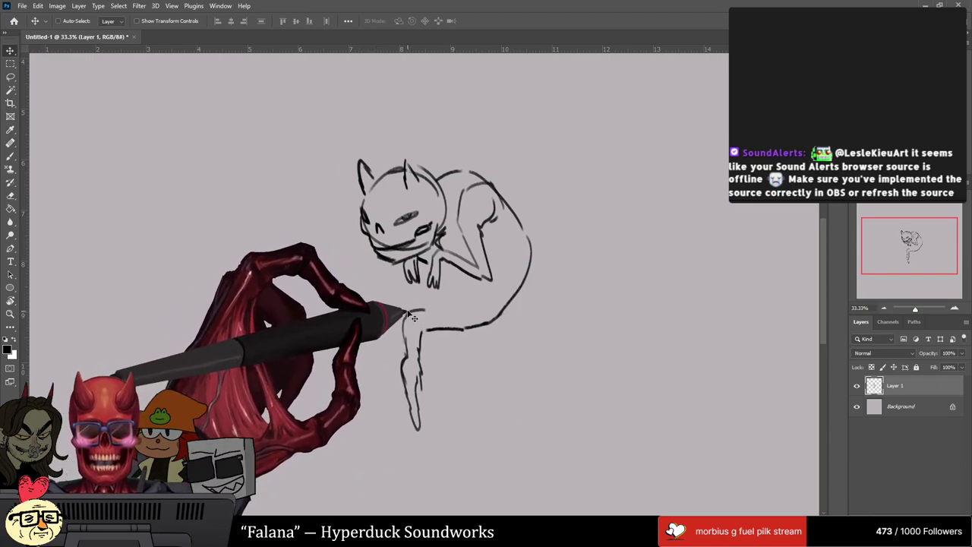
Step: Sketch the figure's rib lines, belly and thigh, and enlarge the whole drawing
key(b)
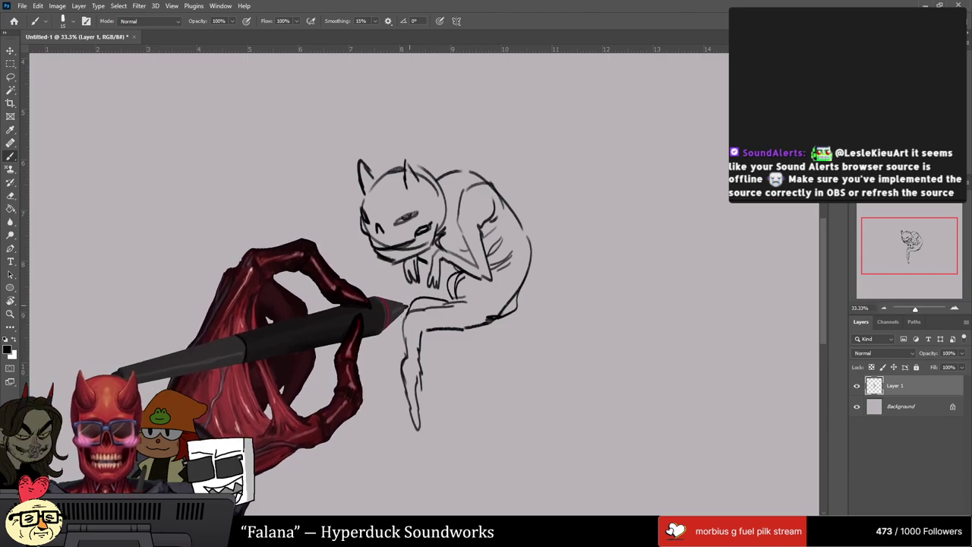
key(ctrl+t)
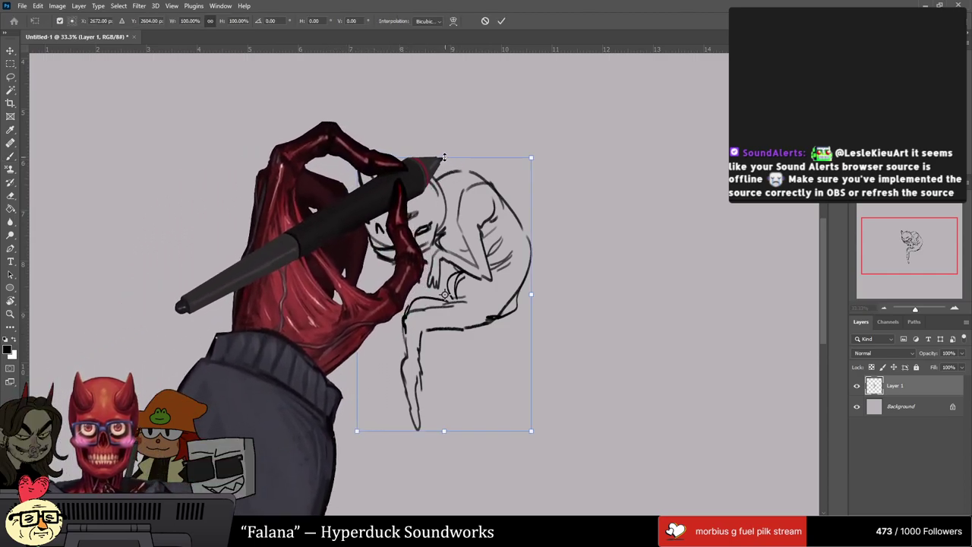
drag(444, 159, 451, 98)
key(Return)
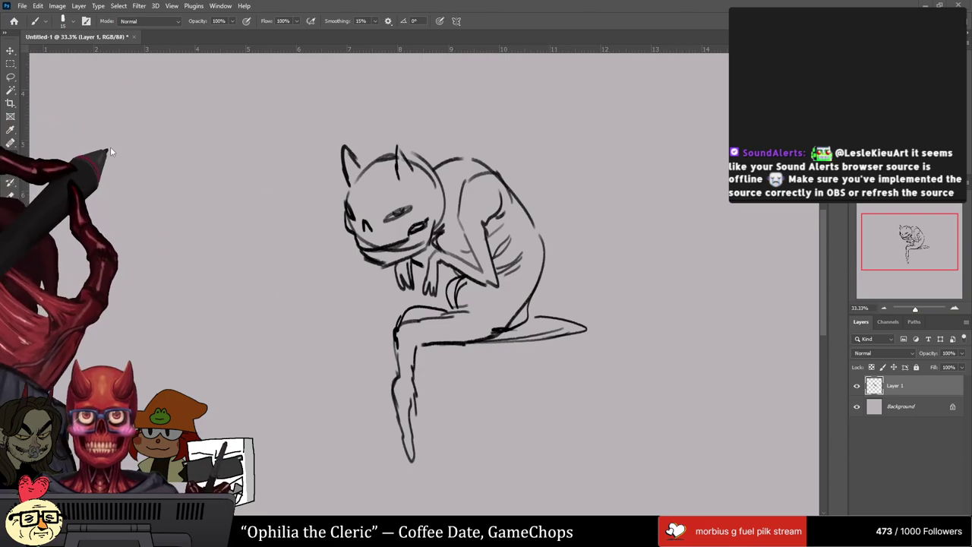
Step: Paste the toilet reference photo onto its own layer above the sketch, ready for Magic Wand selection
key(ctrl+v)
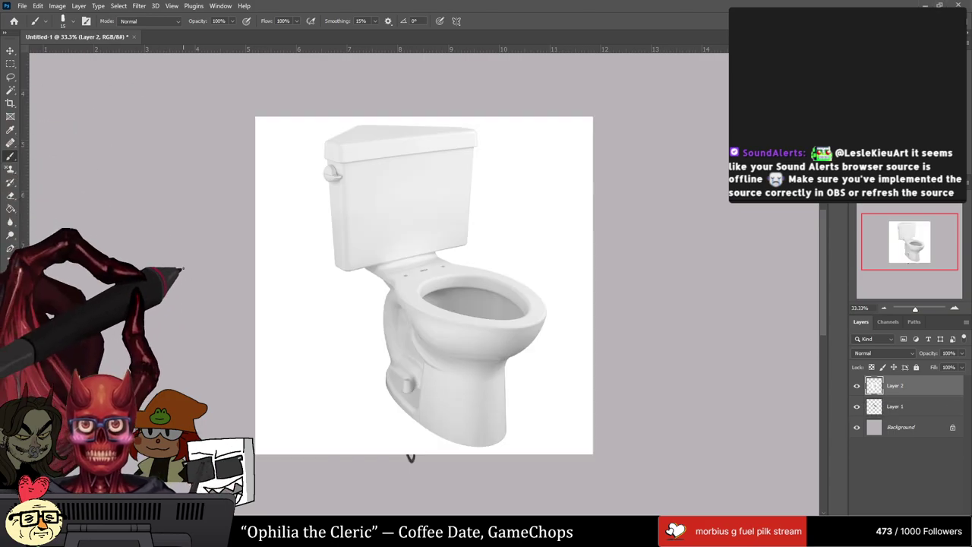
key(w)
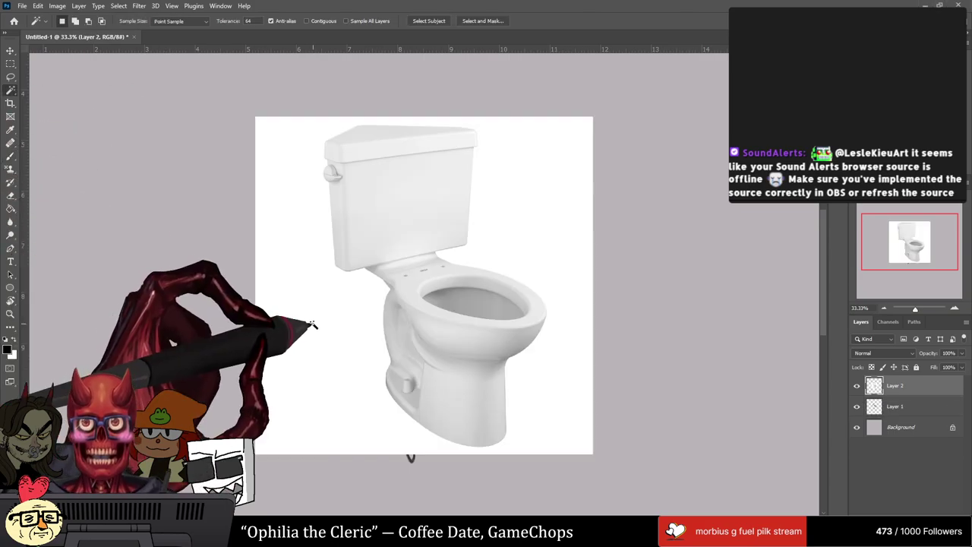
click(313, 336)
key(Delete)
key(ctrl+z)
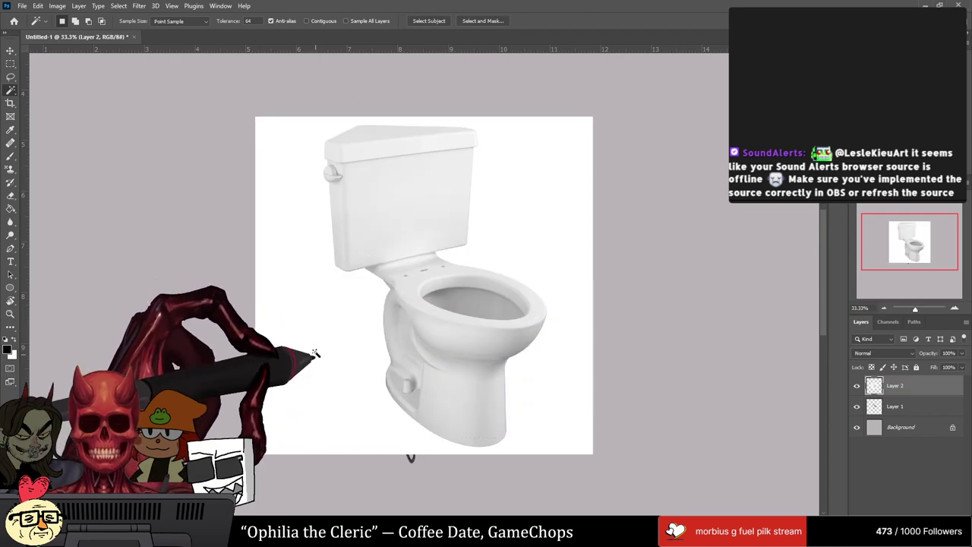
Step: Remove the toilet photo's white background using the Magic Wand with Tolerance 0, and clear the selection
drag(233, 22, 184, 21)
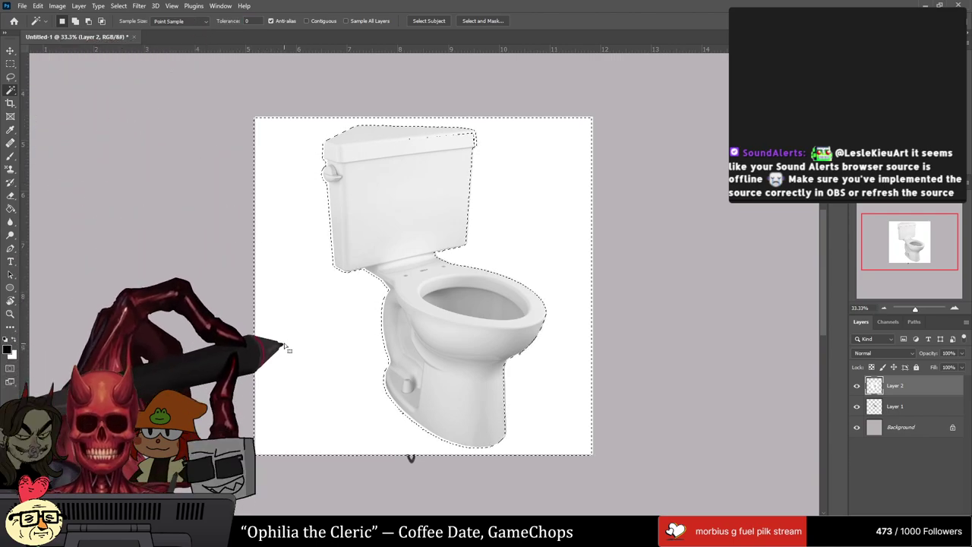
key(Delete)
key(ctrl+d)
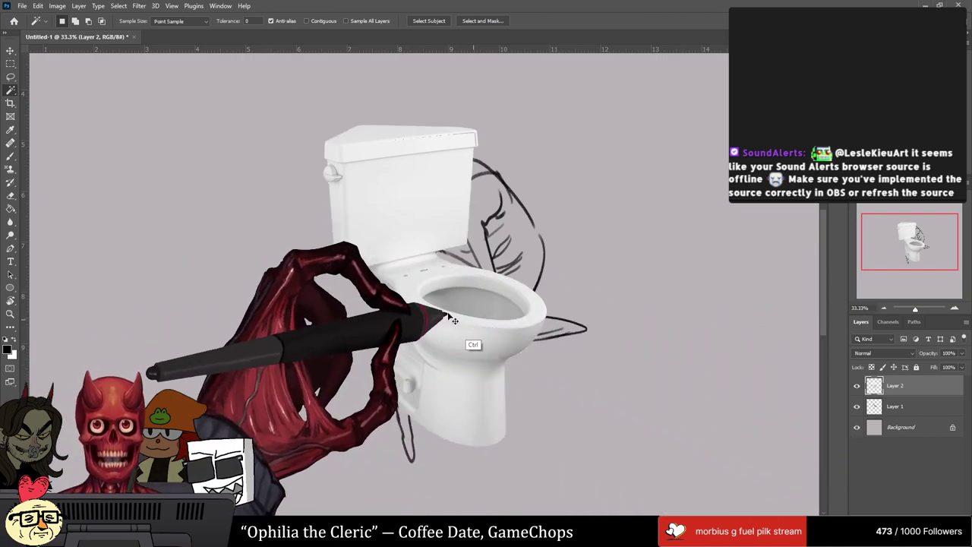
Step: Flip the cut-out toilet photo horizontally
click(38, 6)
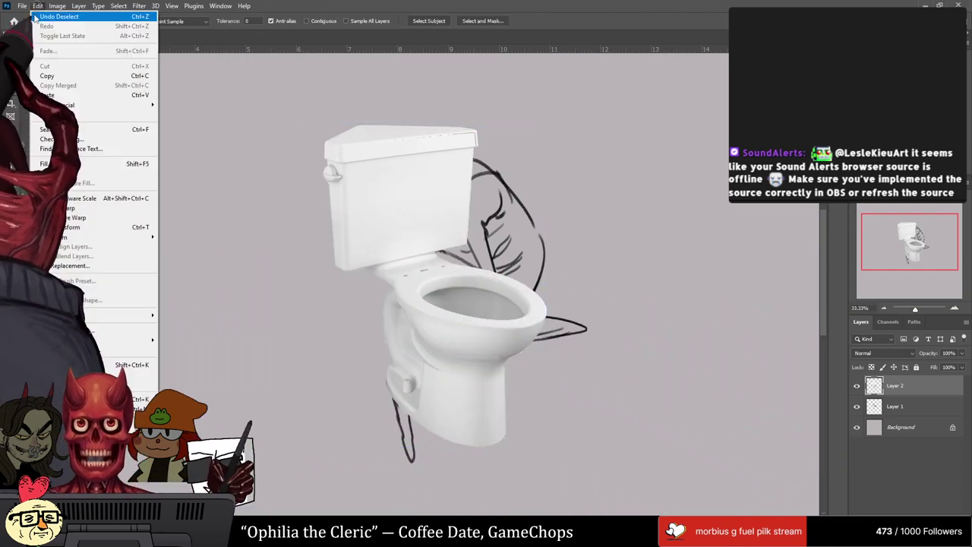
mouse_move(81, 238)
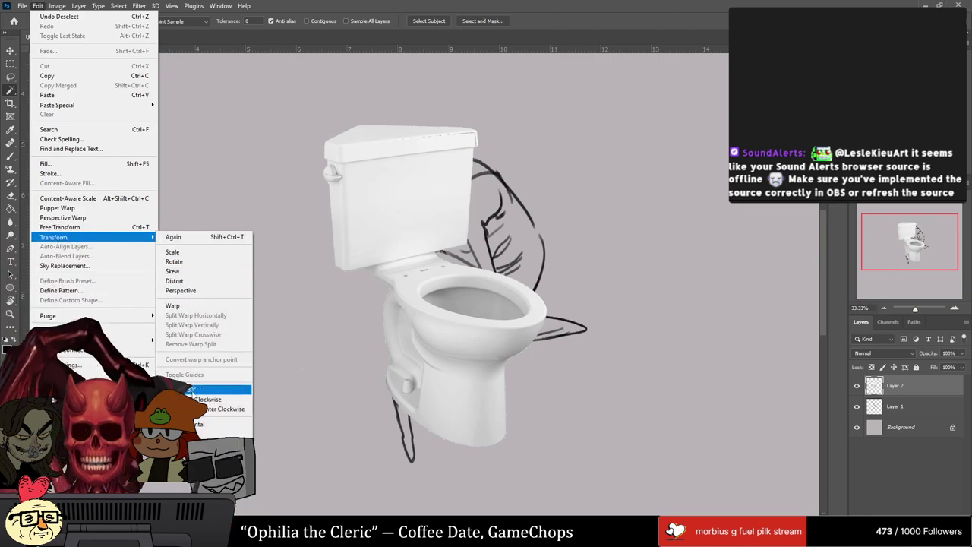
click(186, 424)
Step: Place the toilet layer beneath the sketch layer and position the toilet under the sitting figure
drag(884, 387, 885, 412)
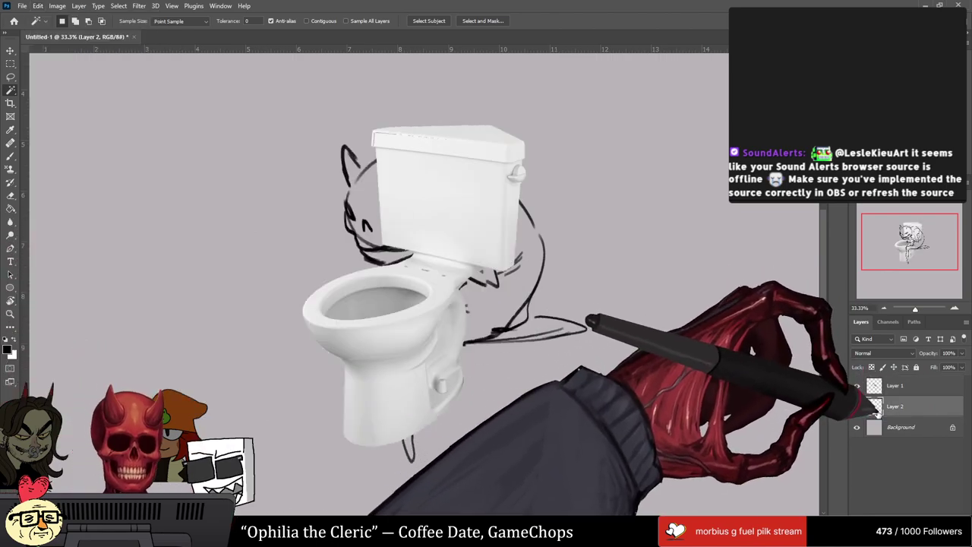
key(v)
drag(342, 372, 447, 402)
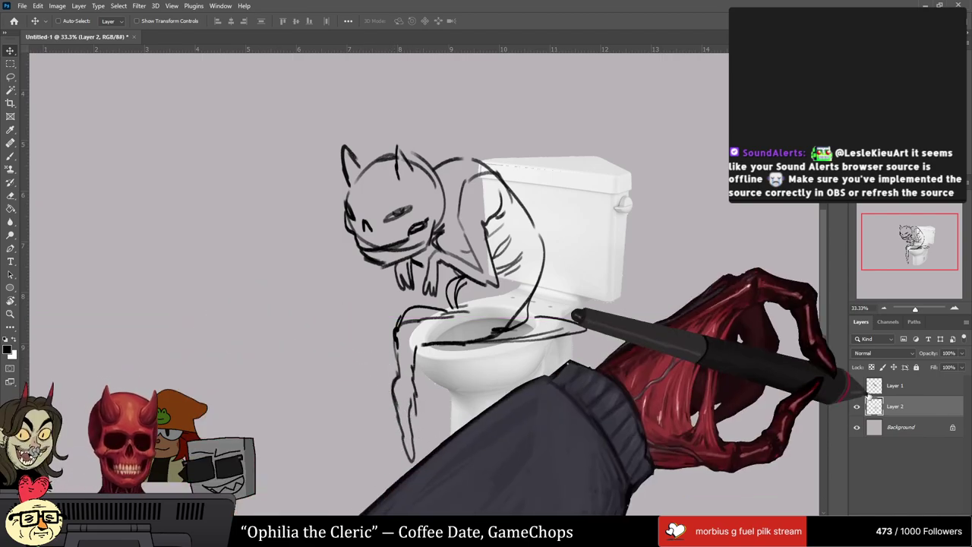
click(895, 386)
key(b)
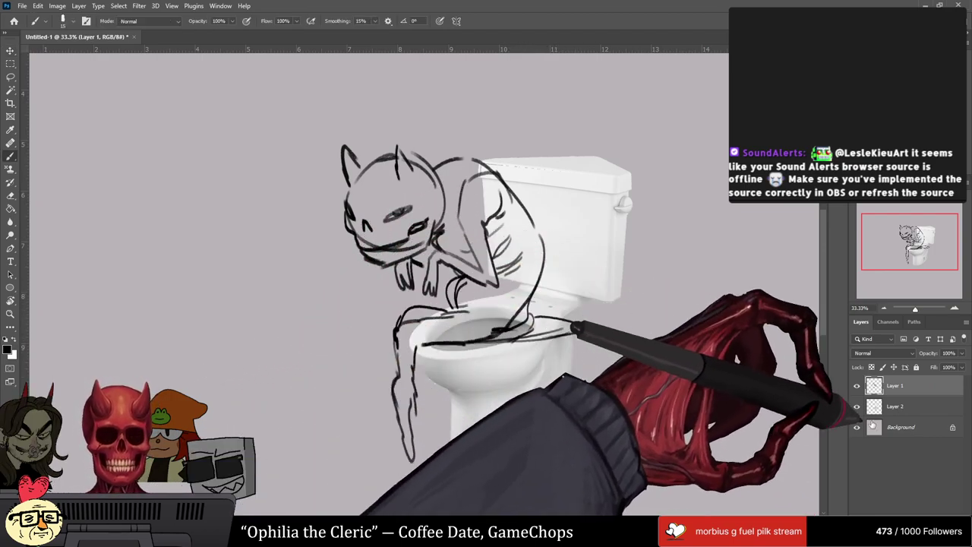
click(894, 406)
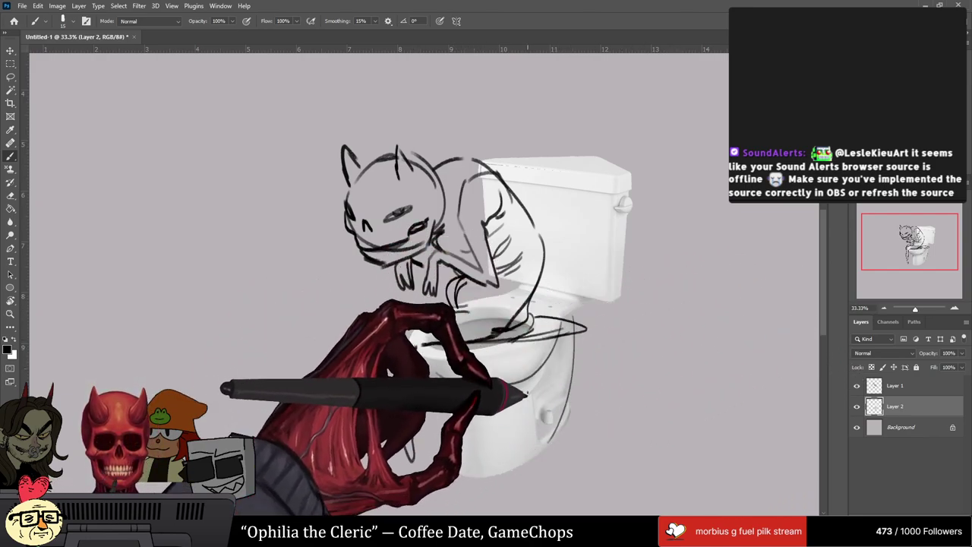
mouse_move(612, 181)
mouse_down()
mouse_move(611, 292)
mouse_move(524, 290)
mouse_up()
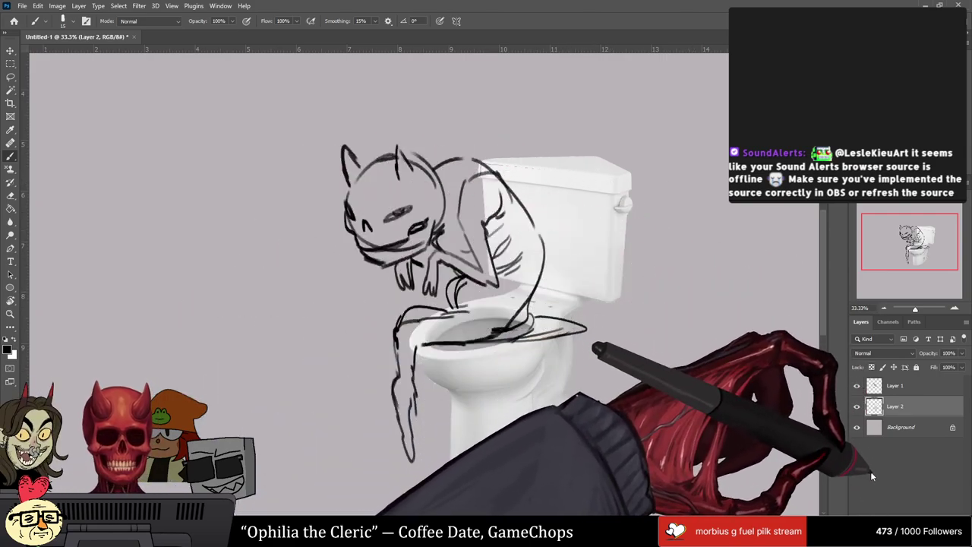
Step: Move the toilet photo out to the figure's right as a visual reference, and return to brushing on the sketch layer
key(v)
drag(530, 397, 697, 361)
key(b)
key(alt+bracketright)
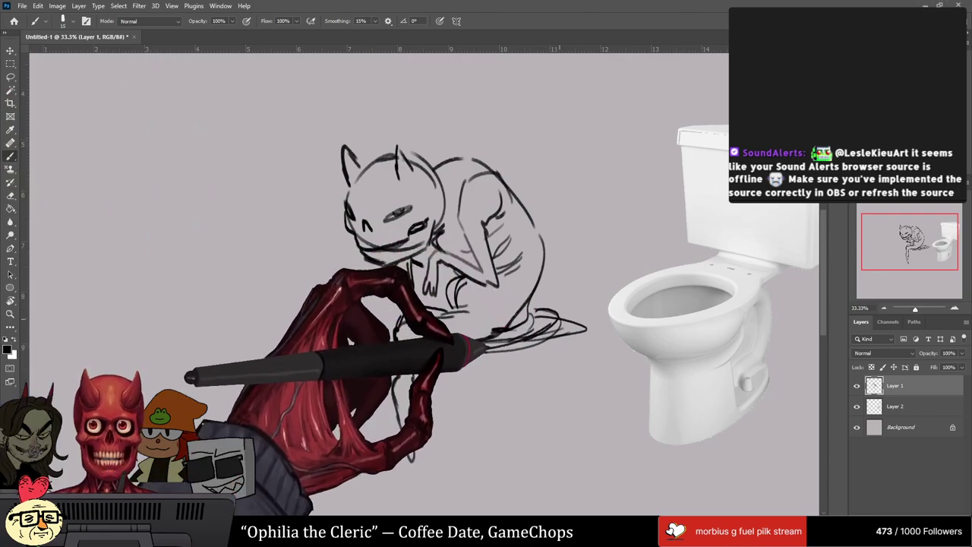
Step: Sketch the curved toilet seat rim beneath the figure and go over its lower leg lines
mouse_move(546, 293)
mouse_down()
mouse_move(584, 328)
mouse_move(478, 366)
mouse_up()
drag(395, 322, 408, 455)
drag(413, 349, 416, 441)
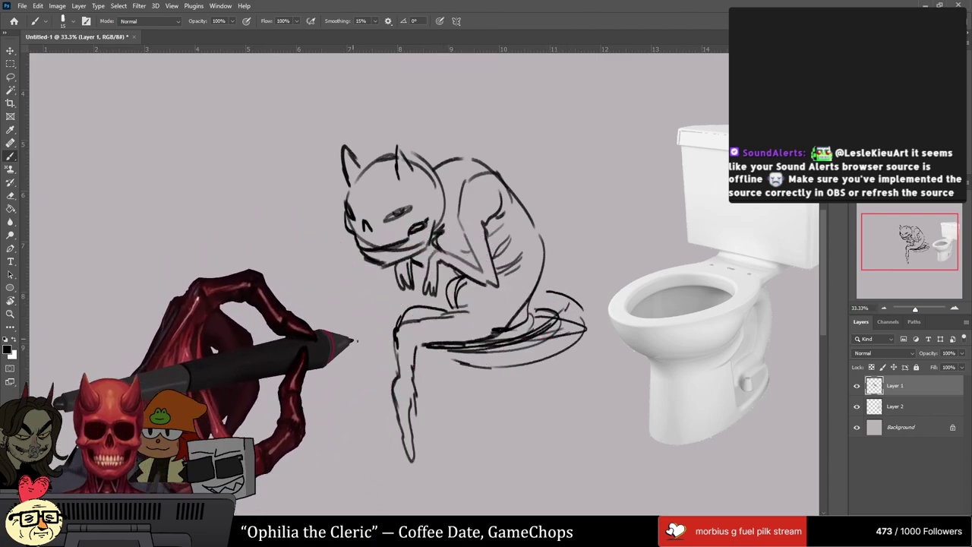
Step: Shift the figure sketch left and rough in the toilet's bowl, base and tank around it at 50% brush opacity
key(v)
drag(375, 357, 311, 362)
key(b)
drag(519, 334, 487, 383)
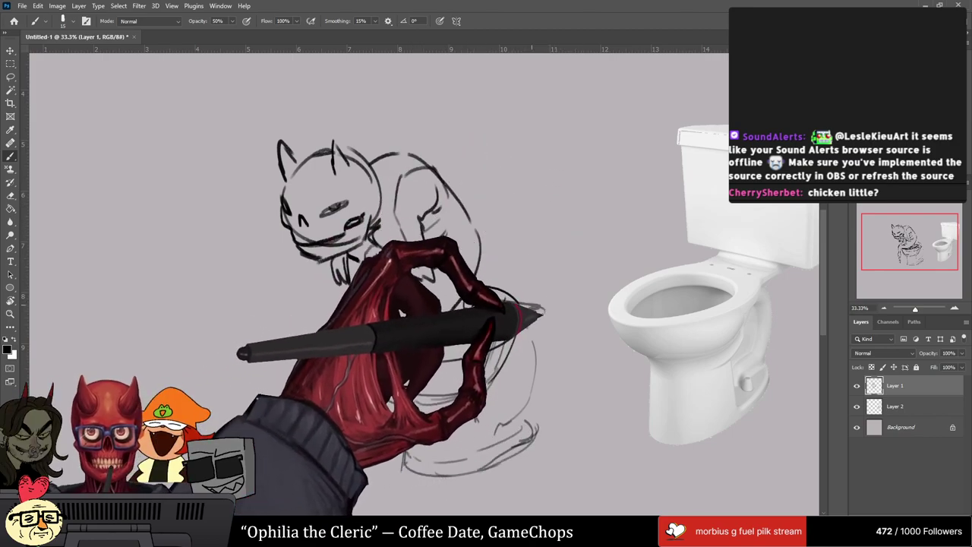
mouse_move(552, 309)
mouse_down()
mouse_move(531, 260)
mouse_move(542, 195)
mouse_move(558, 205)
mouse_move(487, 191)
mouse_move(538, 302)
mouse_move(575, 191)
mouse_move(574, 250)
mouse_up()
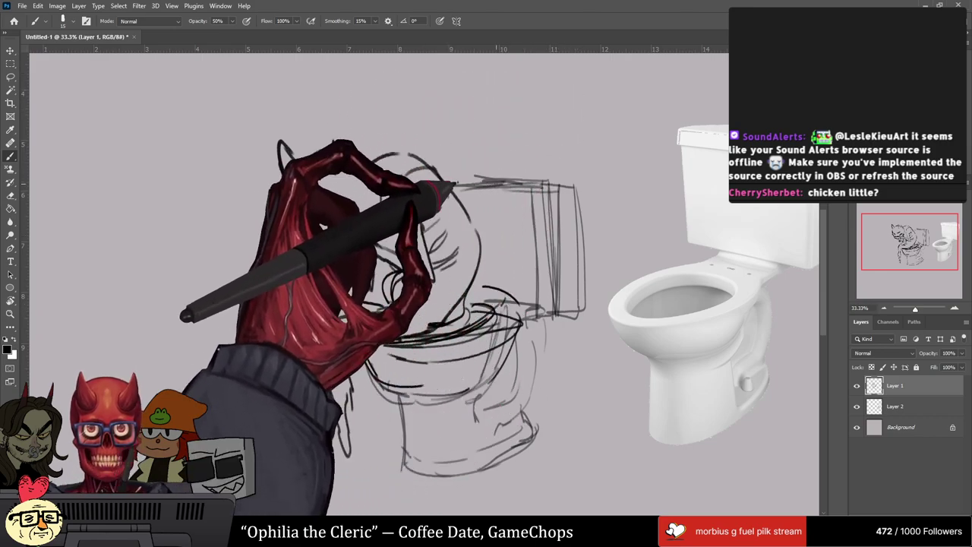
Step: Select the bottom of the toilet base freehand and transform it, then refine the base and bowl outlines with the brush
key(ctrl+minus)
key(ctrl+minus)
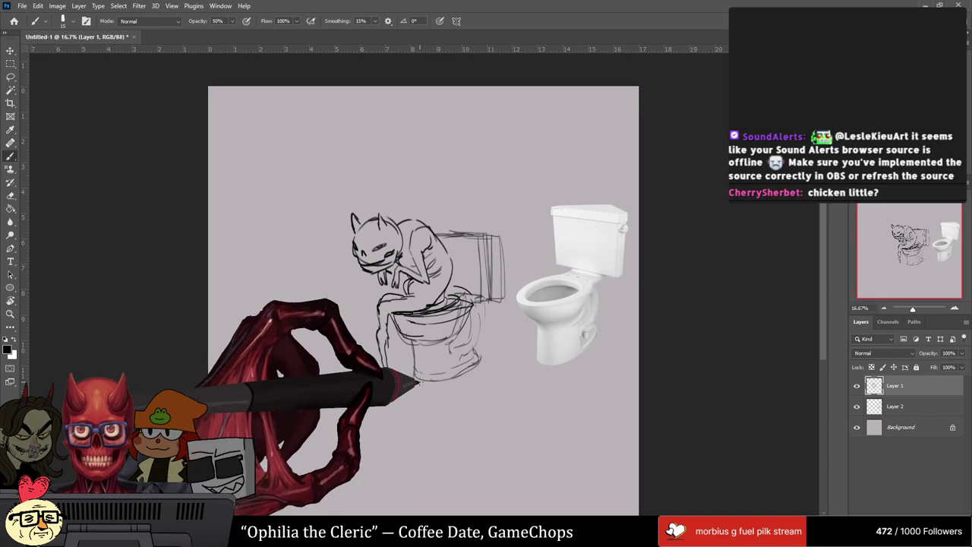
key(m)
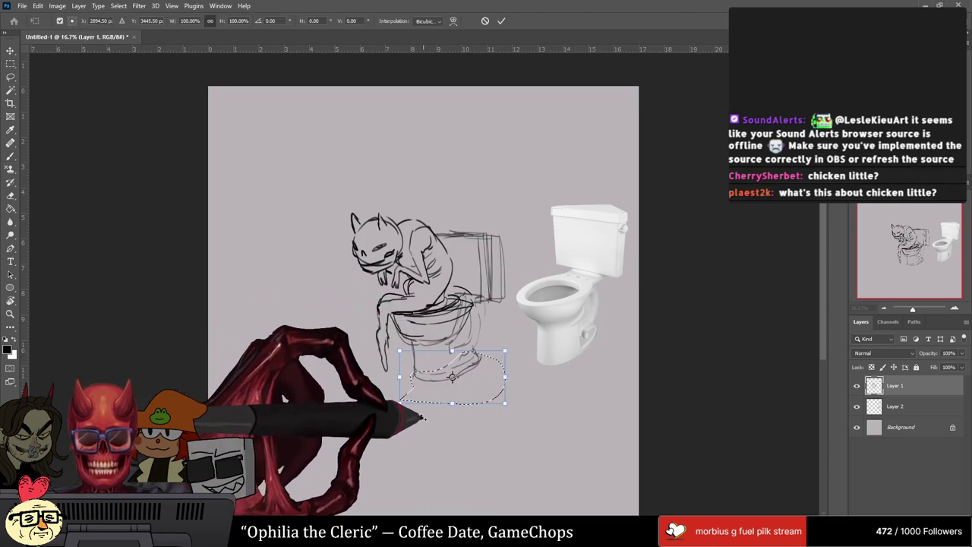
key(Return)
key(l)
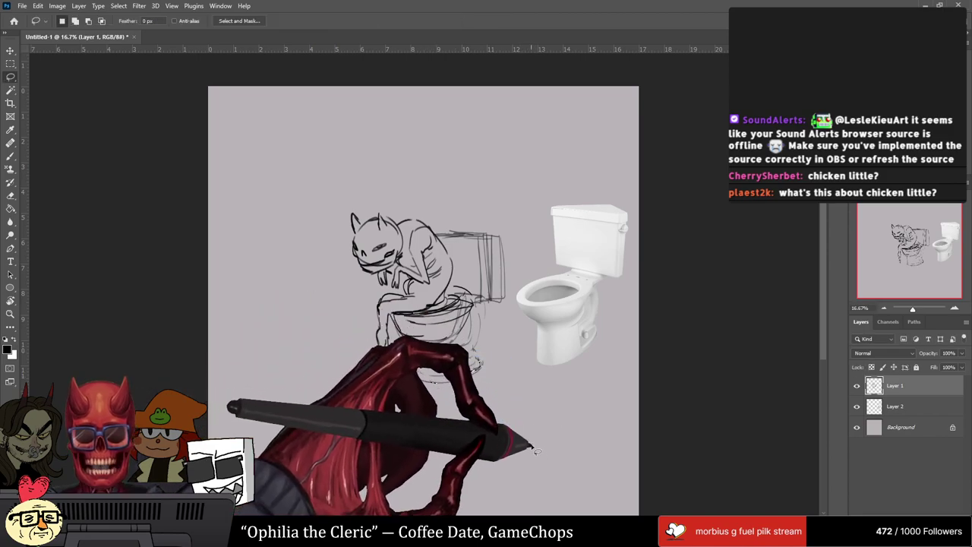
key(b)
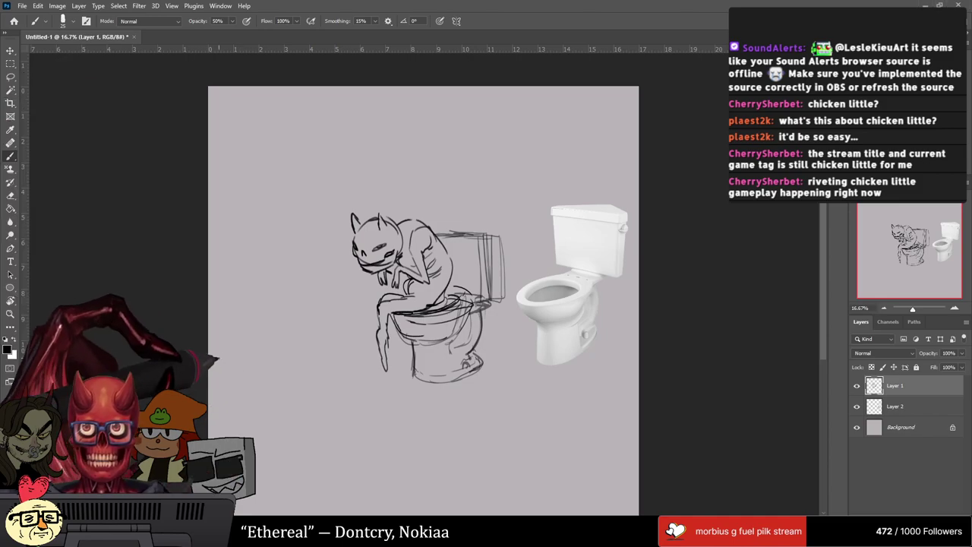
Step: Select the sketched toilet around the figure, transform it up and to the right behind the body, and deselect it
key(ctrl+plus)
key(ctrl+plus)
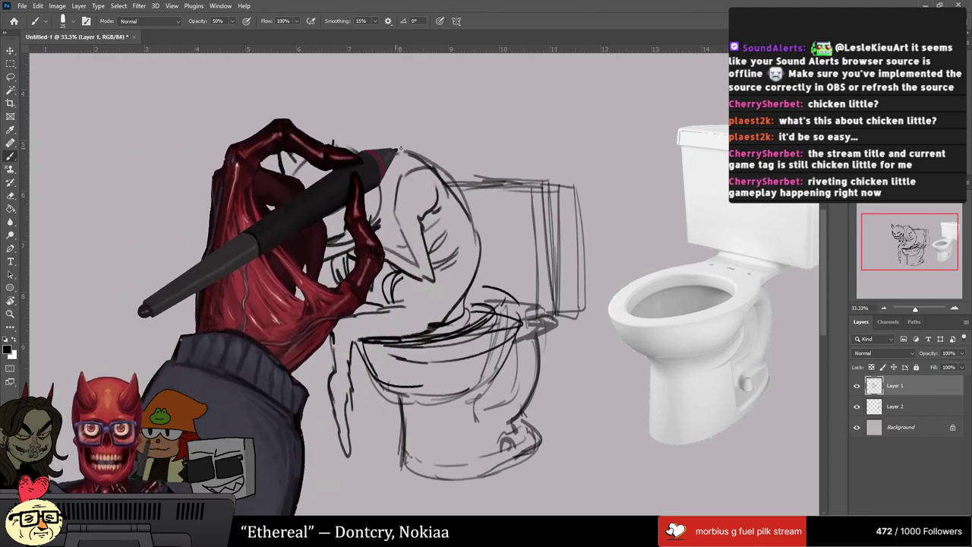
key(l)
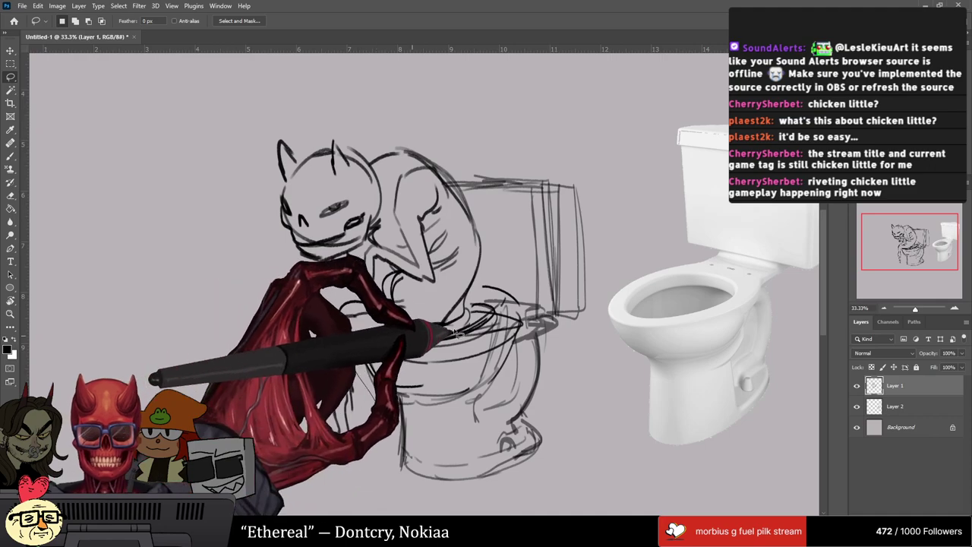
mouse_move(588, 167)
mouse_down()
mouse_move(357, 486)
mouse_move(369, 334)
mouse_move(542, 142)
mouse_up()
key(ctrl+t)
mouse_move(616, 131)
mouse_down()
mouse_move(633, 113)
mouse_move(668, 106)
mouse_up()
drag(527, 184, 515, 152)
key(Return)
key(ctrl+d)
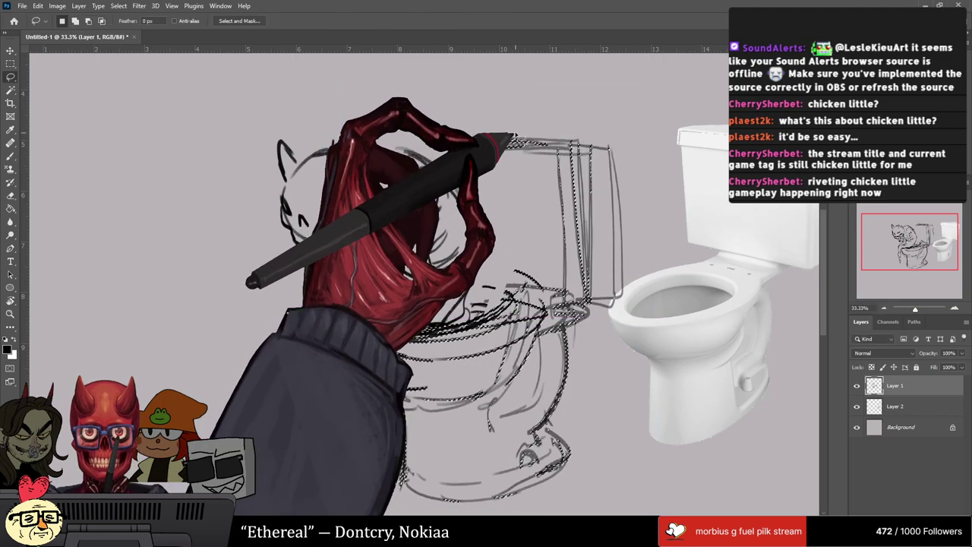
Step: Darken the toilet tank's outlines, erase the stray vertical lines on its side and sketch a flush handle on its front
key(b)
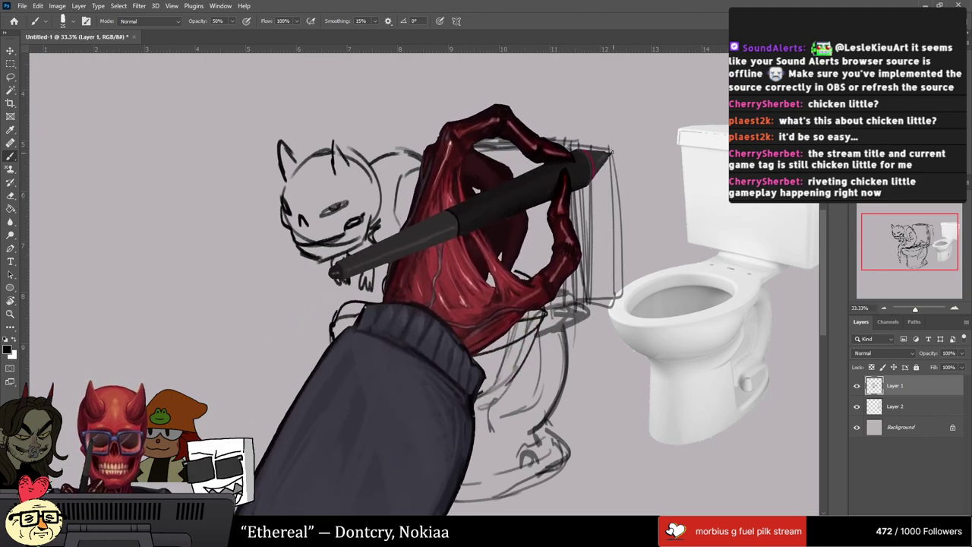
key(ctrl+minus)
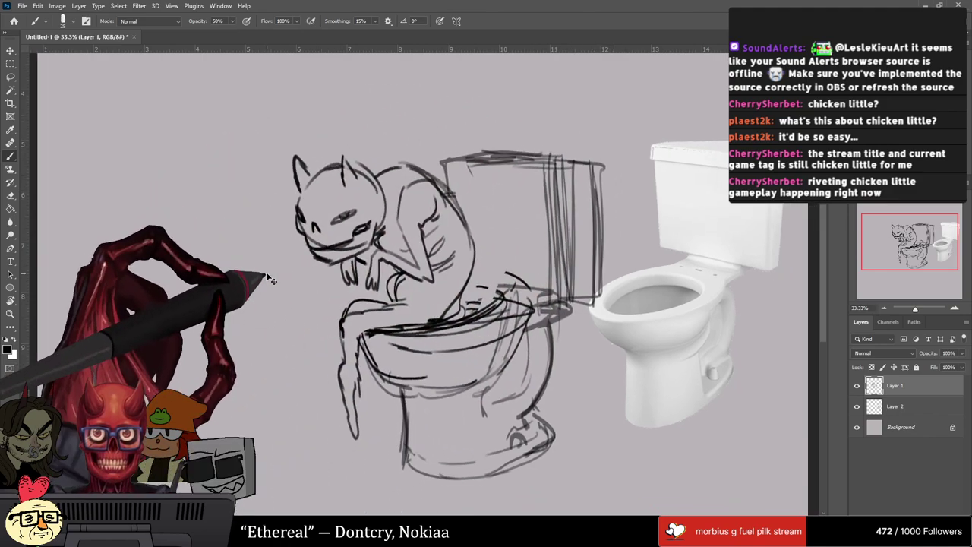
mouse_move(456, 304)
mouse_down()
mouse_move(516, 304)
mouse_move(516, 325)
mouse_move(356, 323)
mouse_move(391, 328)
mouse_up()
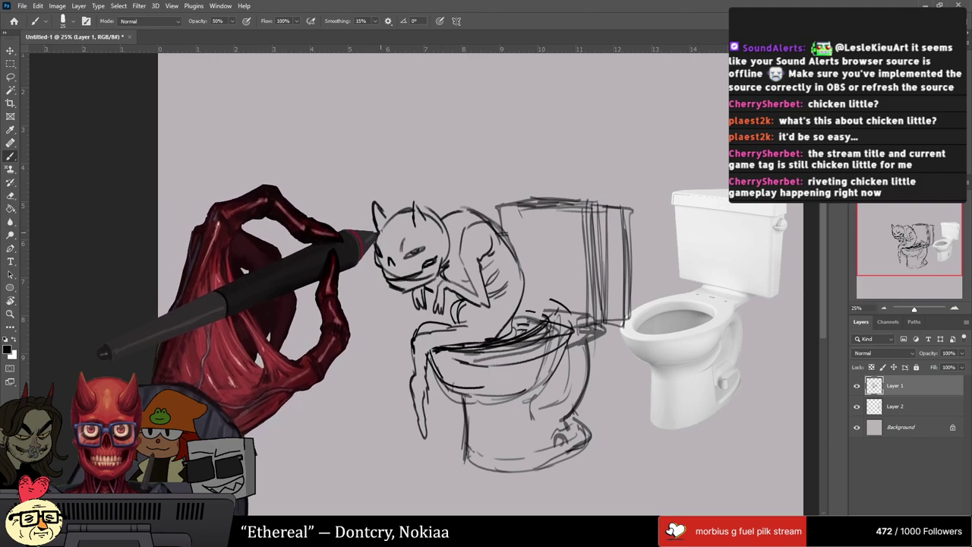
key(r)
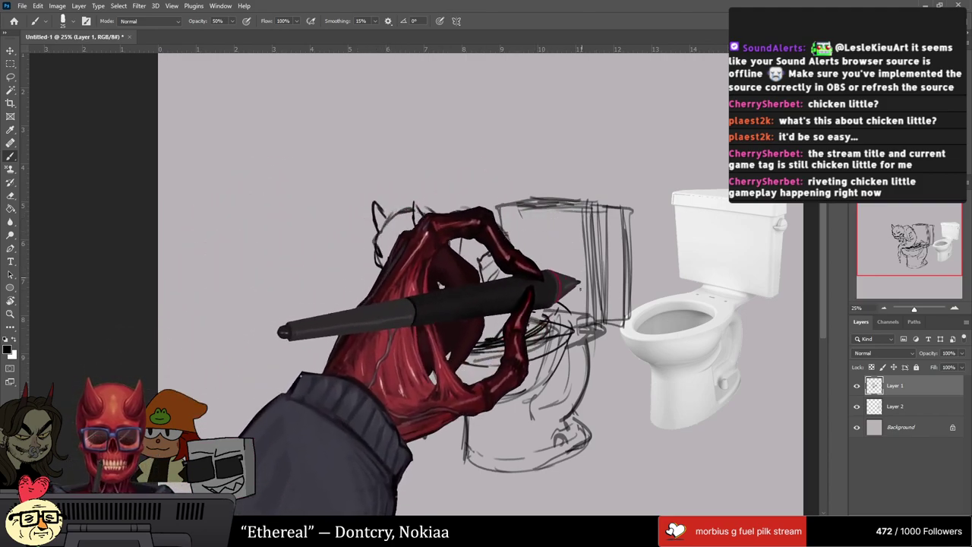
key(e)
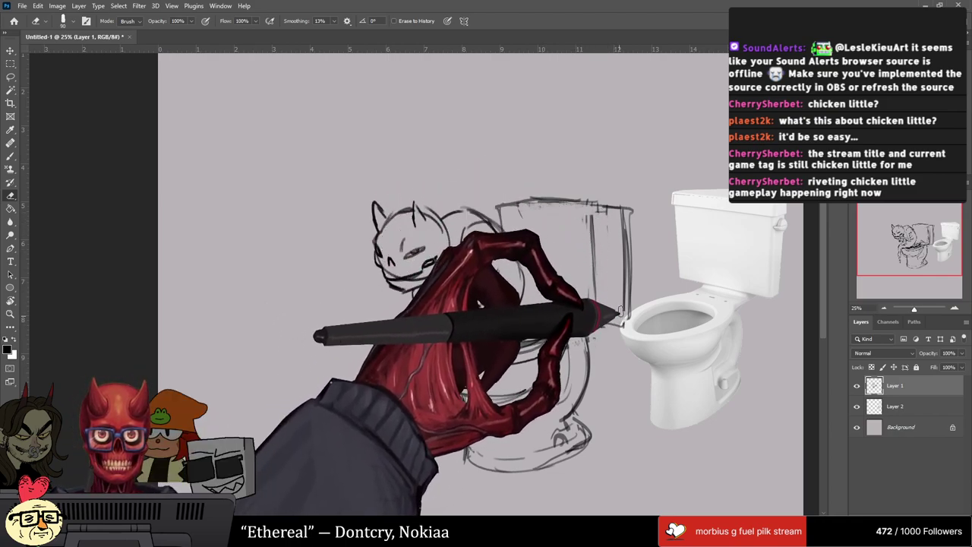
key(b)
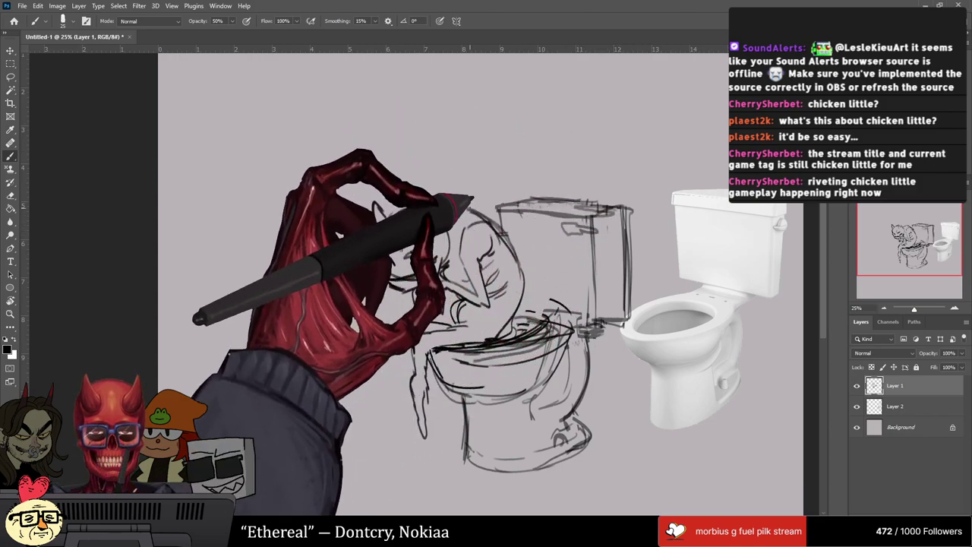
Step: Shift the sketch left, strengthen the tank lid, extend the figure's leg to a foot and draw a ground line to the canvas's left edge
key(v)
drag(485, 408, 437, 407)
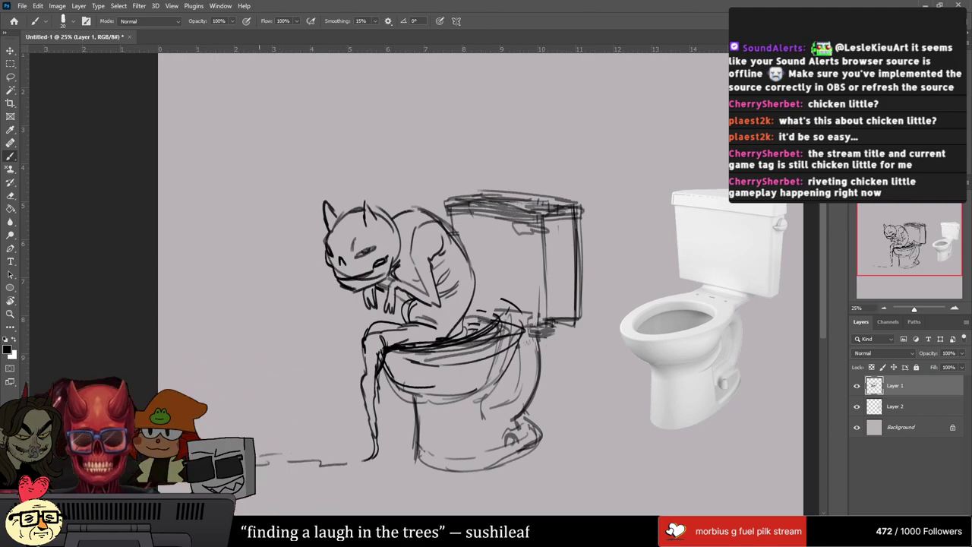
key(ctrl+minus)
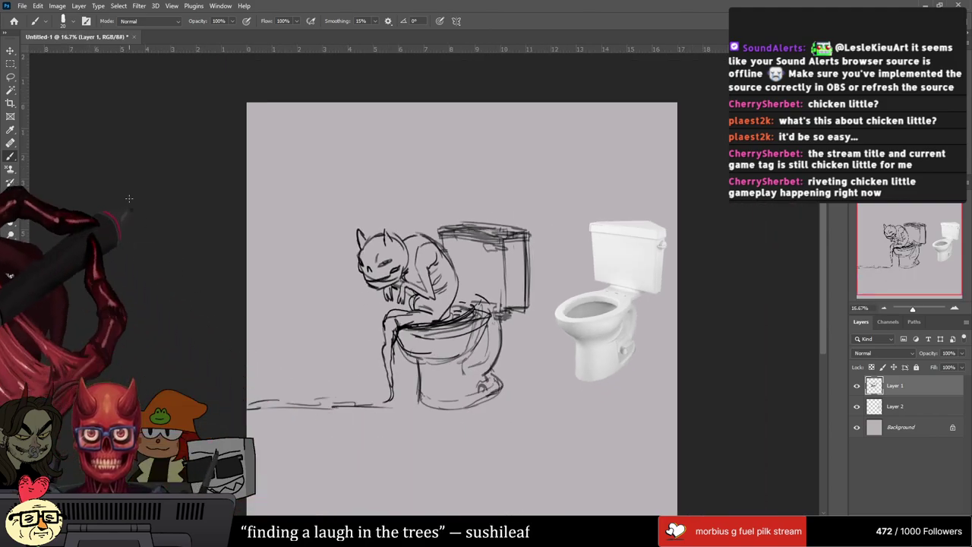
Step: Create a new white document of 1920 x 1080 pixels
click(22, 6)
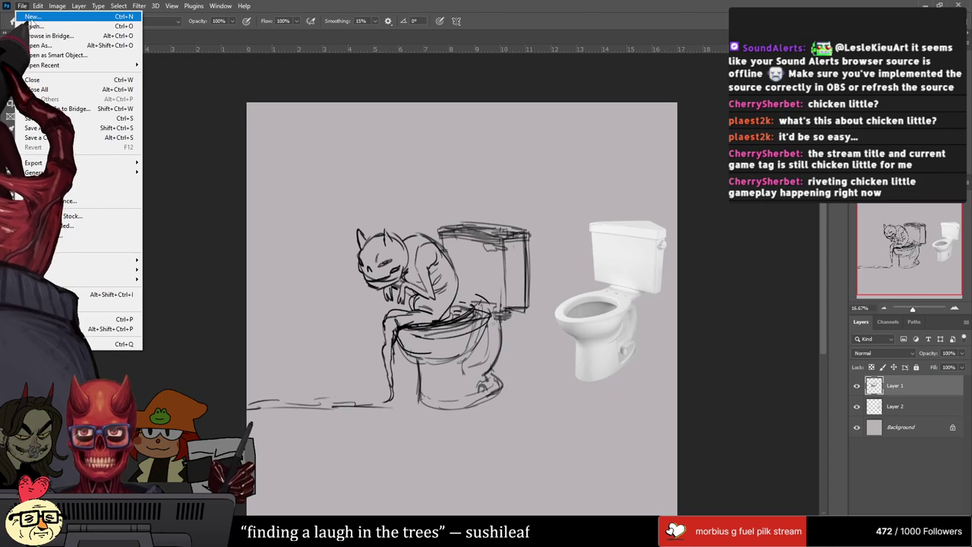
click(32, 16)
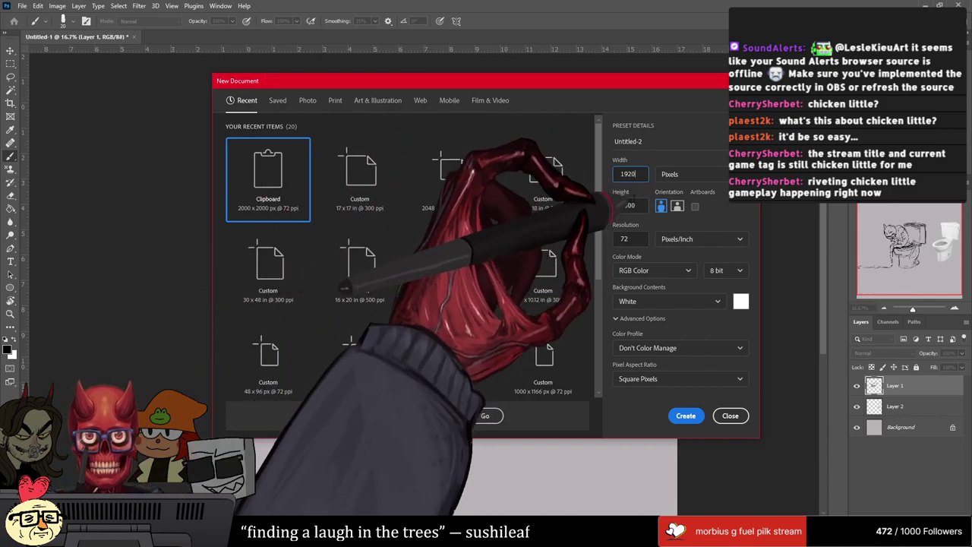
key(Tab)
text(2090)
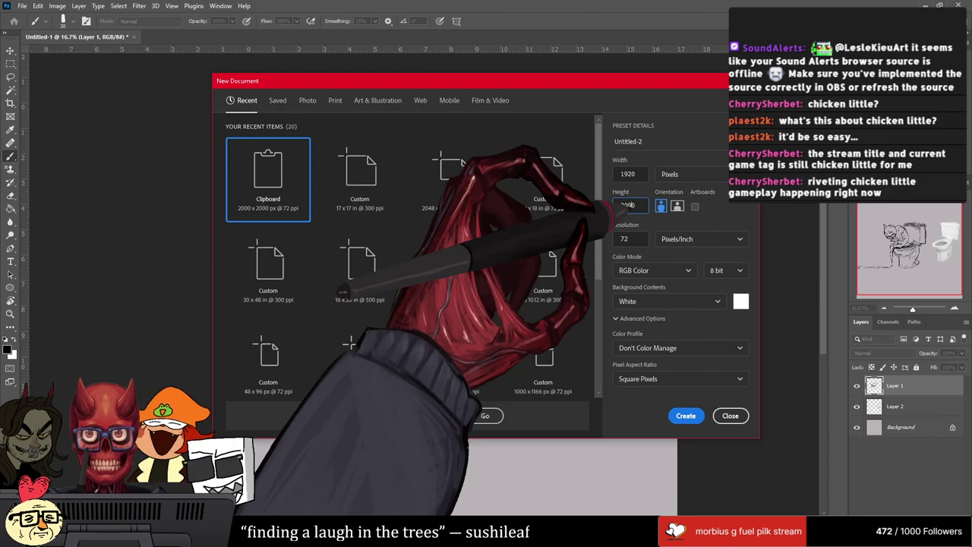
key(BackSpace)
key(BackSpace)
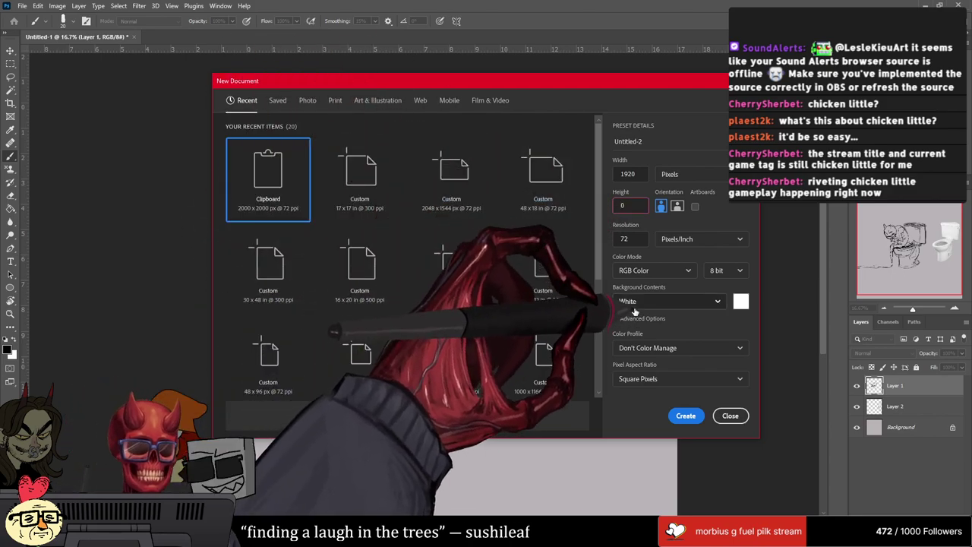
text(80)
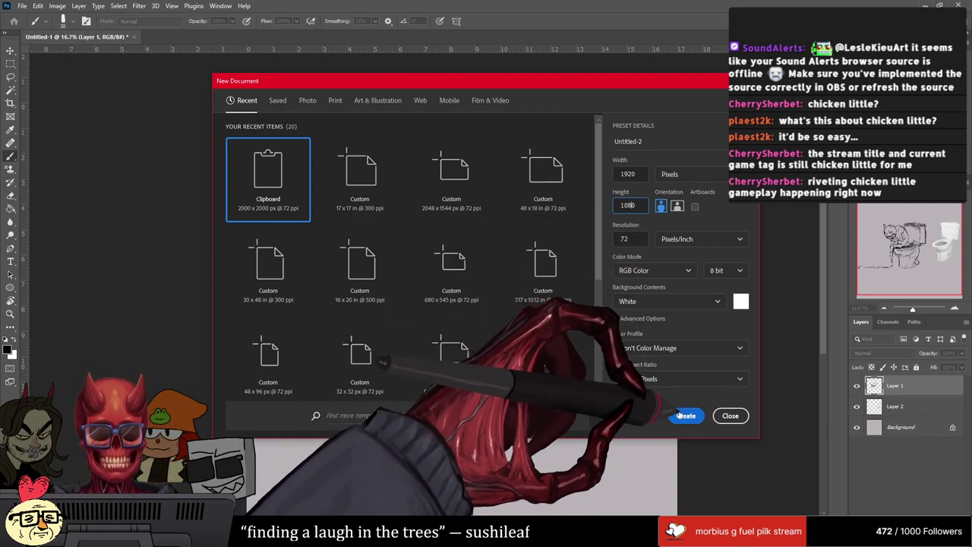
click(684, 416)
Step: Set the new document's resolution to 700 pixels per inch without changing its pixel dimensions, and turn Resample on
click(57, 5)
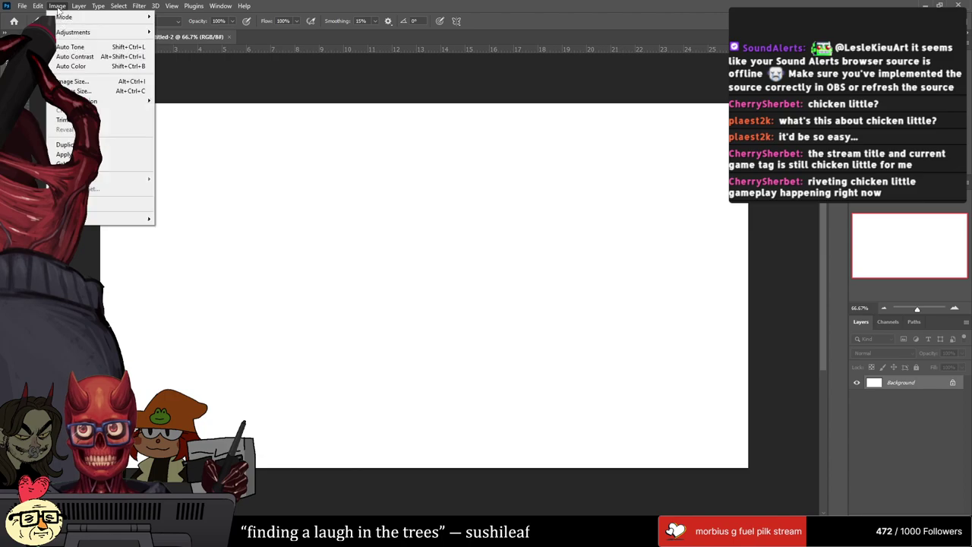
click(72, 81)
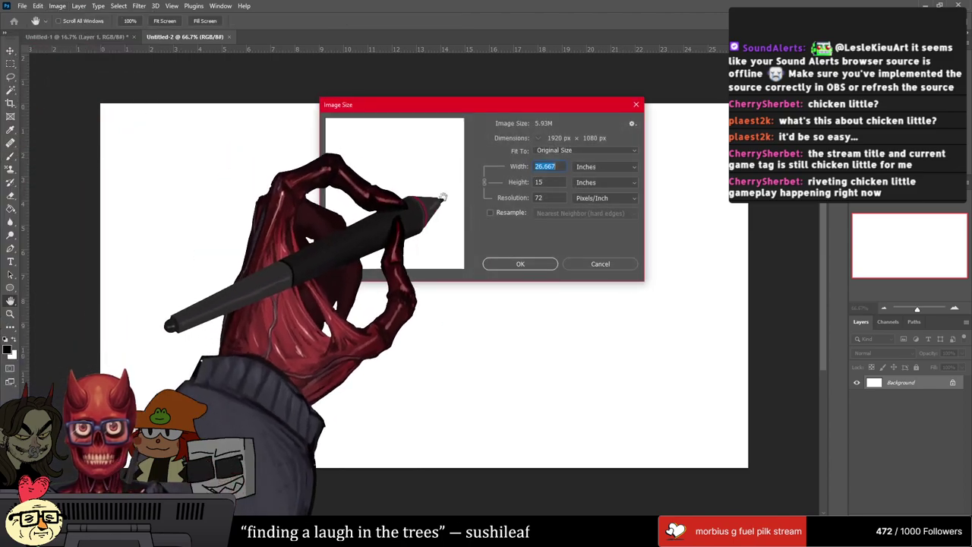
double_click(540, 198)
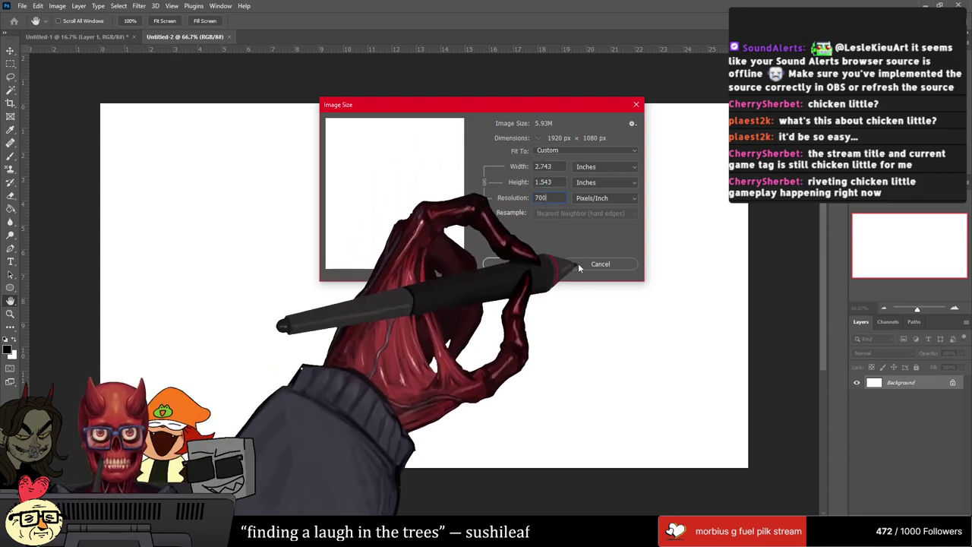
click(490, 214)
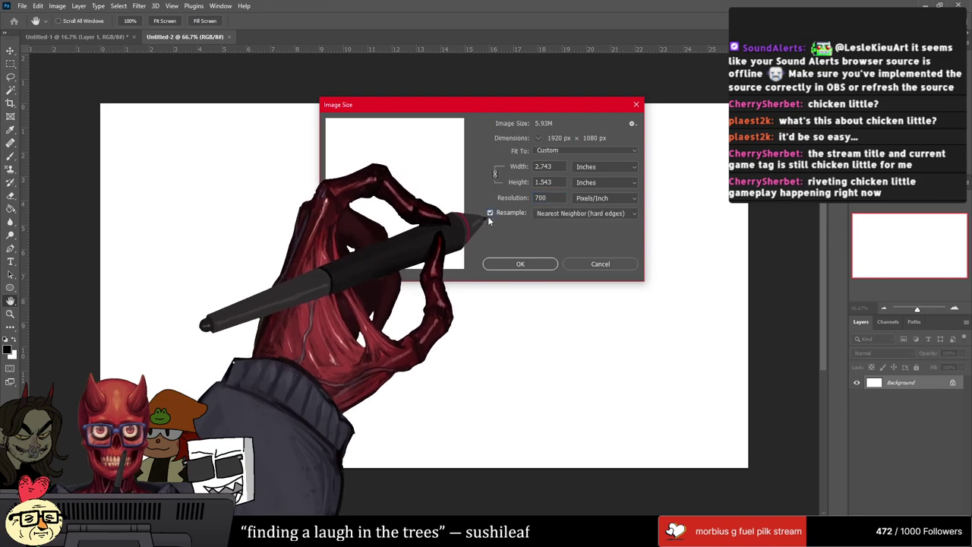
click(516, 264)
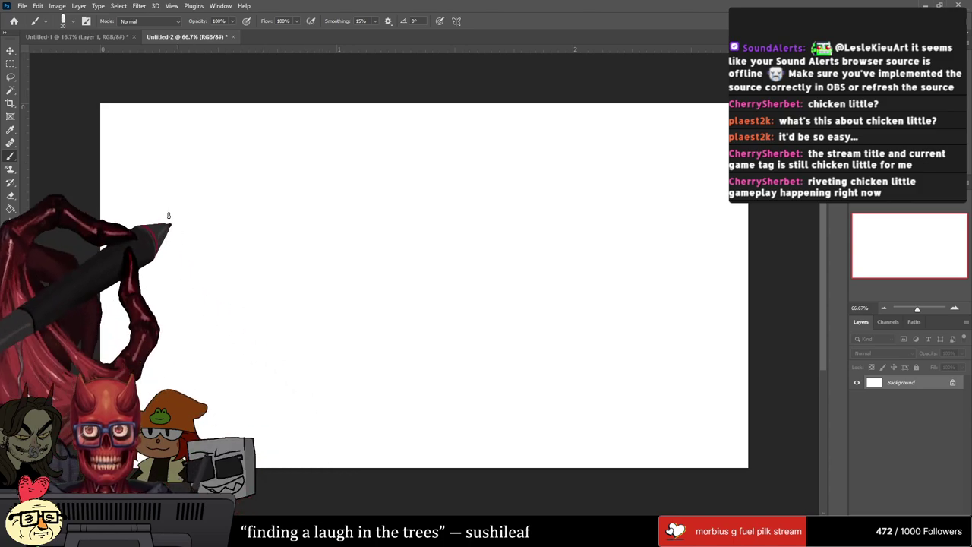
Step: Resize the new image proportionally to 9000 pixels wide with resampling on and the size units in pixels
click(57, 5)
click(72, 82)
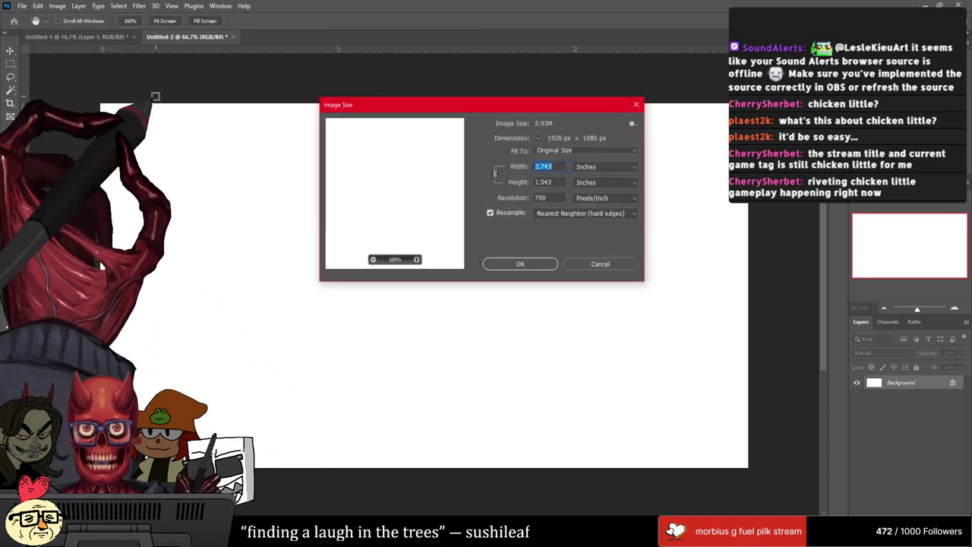
click(586, 166)
click(582, 184)
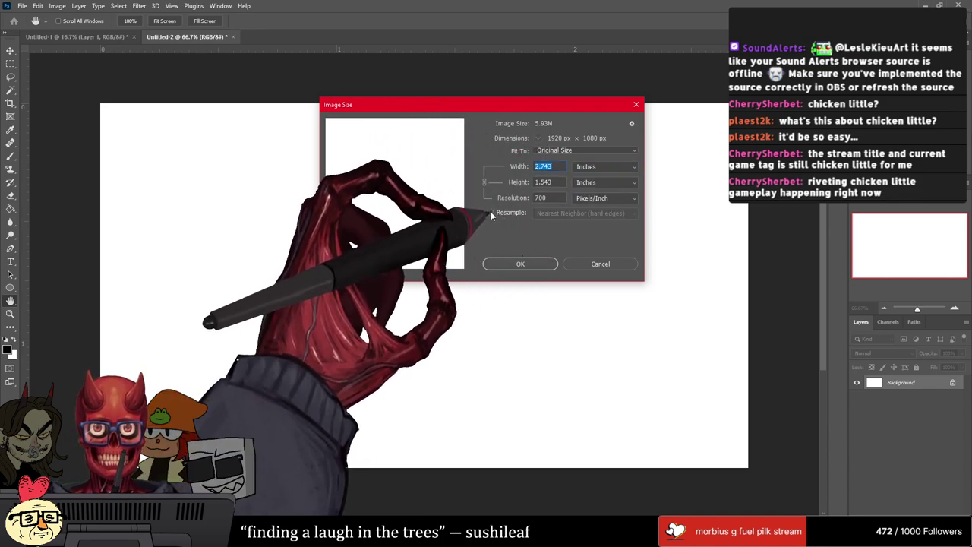
click(605, 166)
click(583, 193)
click(605, 166)
click(580, 186)
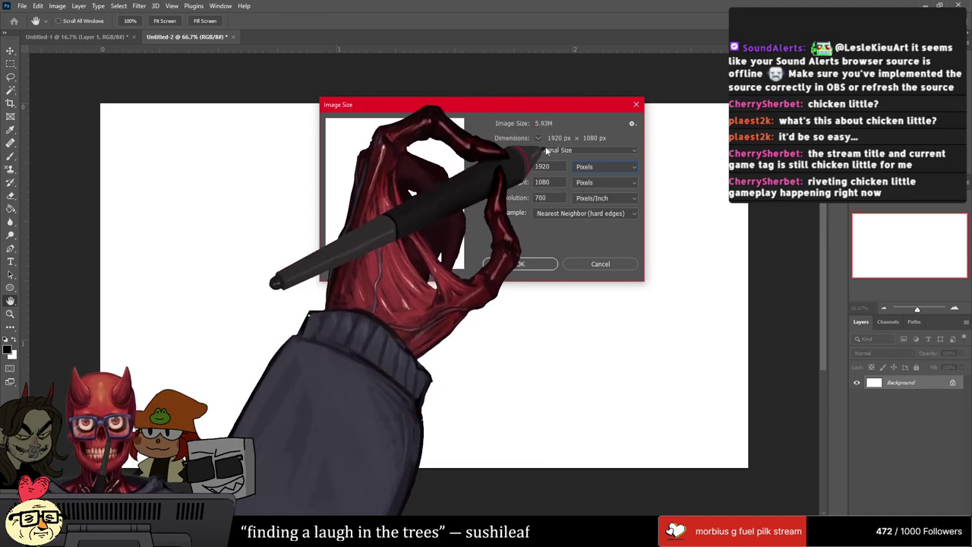
click(552, 166)
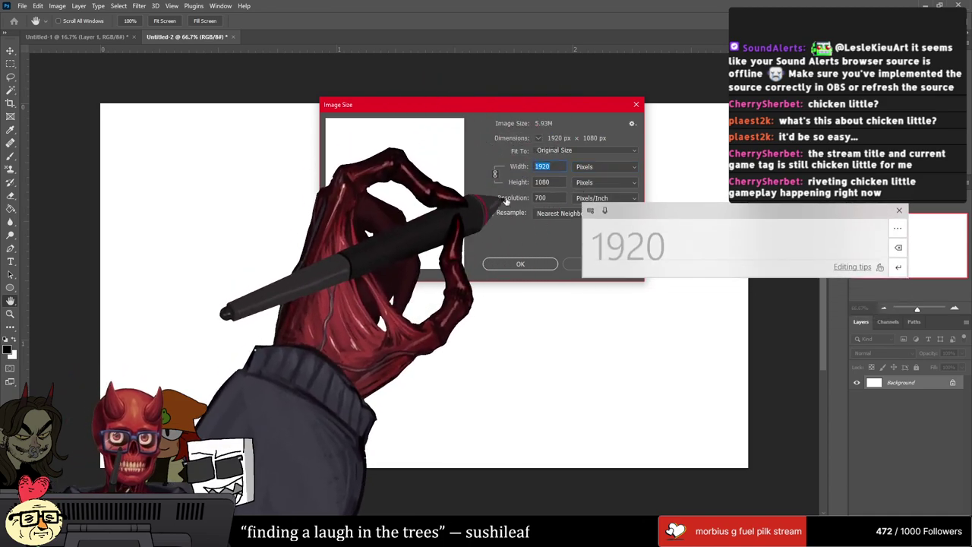
text(10)
key(BackSpace)
text(90)
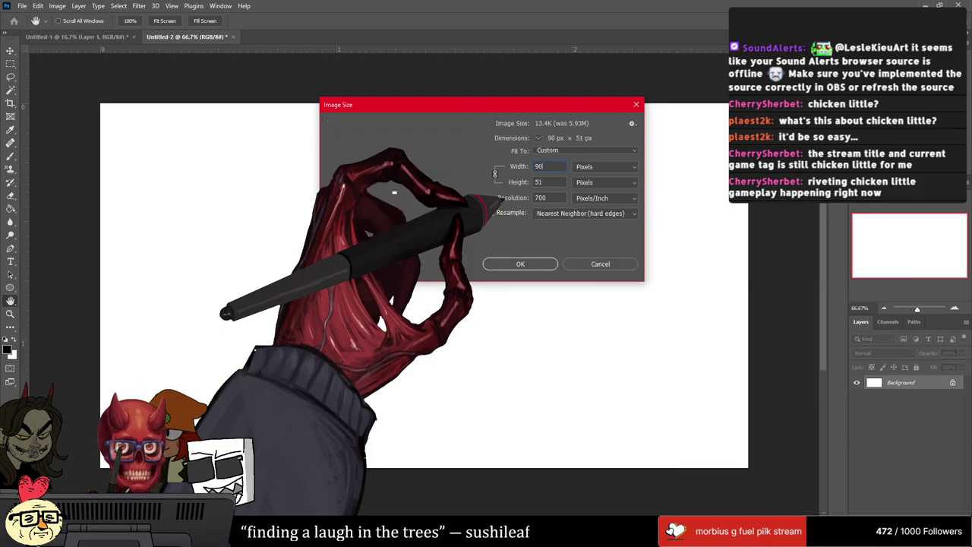
text(0)
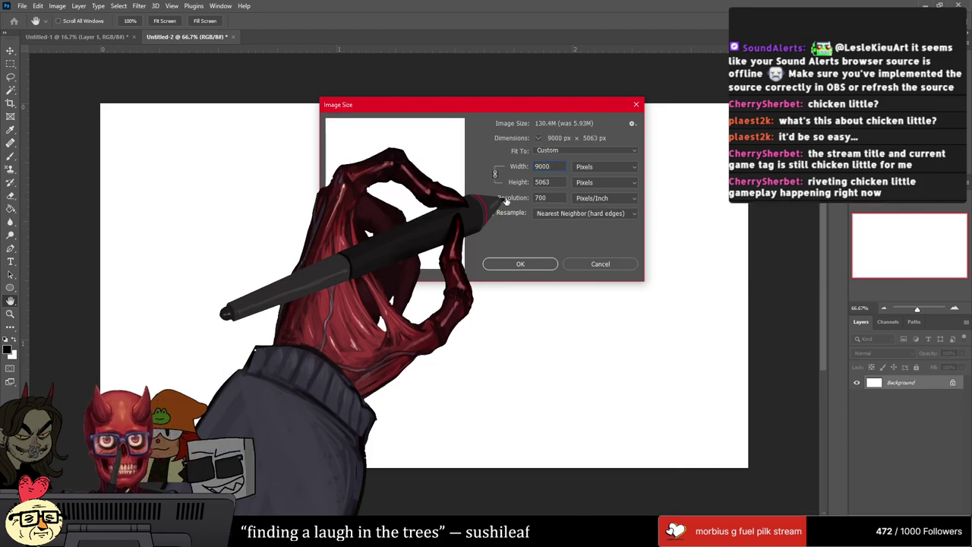
click(520, 263)
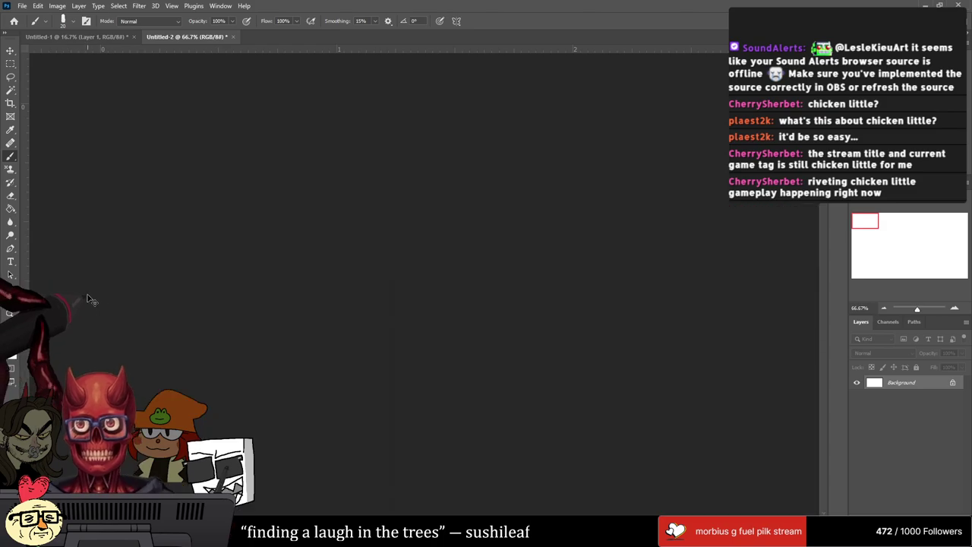
Step: Copy the figure and toilet sketch from Untitled-1 with a freehand selection and paste it into Untitled-2
click(76, 36)
key(m)
key(l)
mouse_move(250, 376)
mouse_down()
mouse_move(257, 398)
mouse_move(349, 461)
mouse_move(558, 273)
mouse_move(302, 334)
mouse_up()
key(ctrl+c)
click(196, 35)
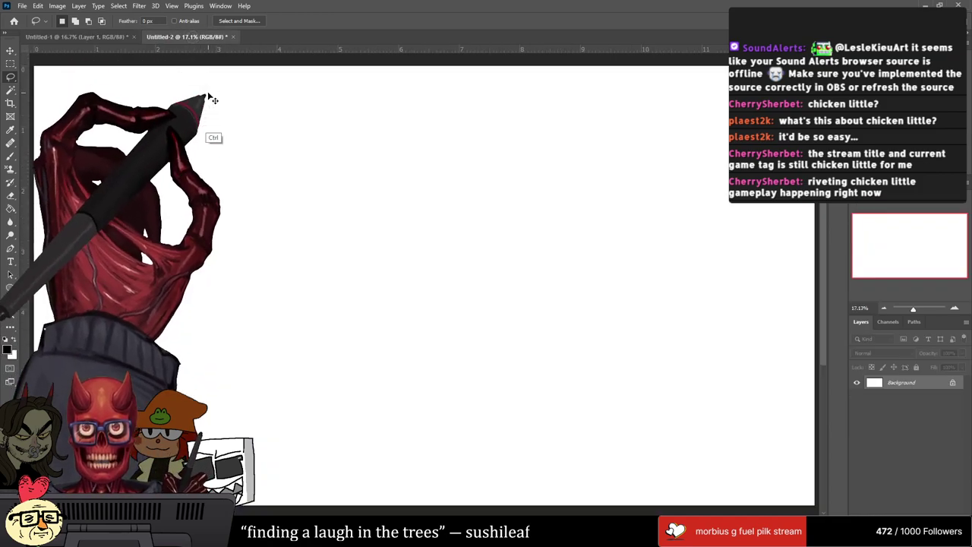
key(ctrl+v)
Step: Enlarge the pasted sketch, place it in the right half of the canvas and lower its layer opacity to 15%
key(ctrl+t)
drag(423, 380, 402, 461)
drag(418, 188, 416, 117)
drag(304, 349, 400, 372)
drag(516, 124, 516, 140)
key(Return)
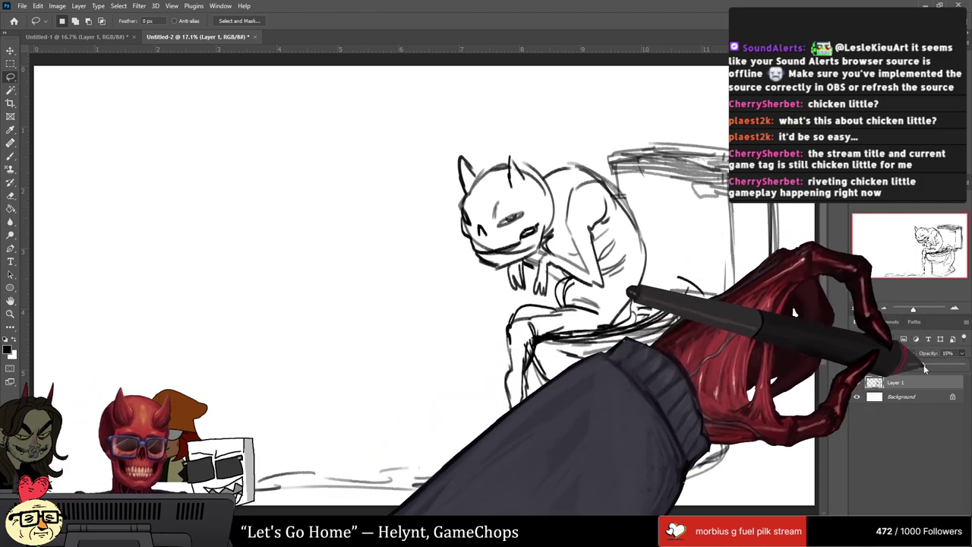
drag(961, 353, 922, 365)
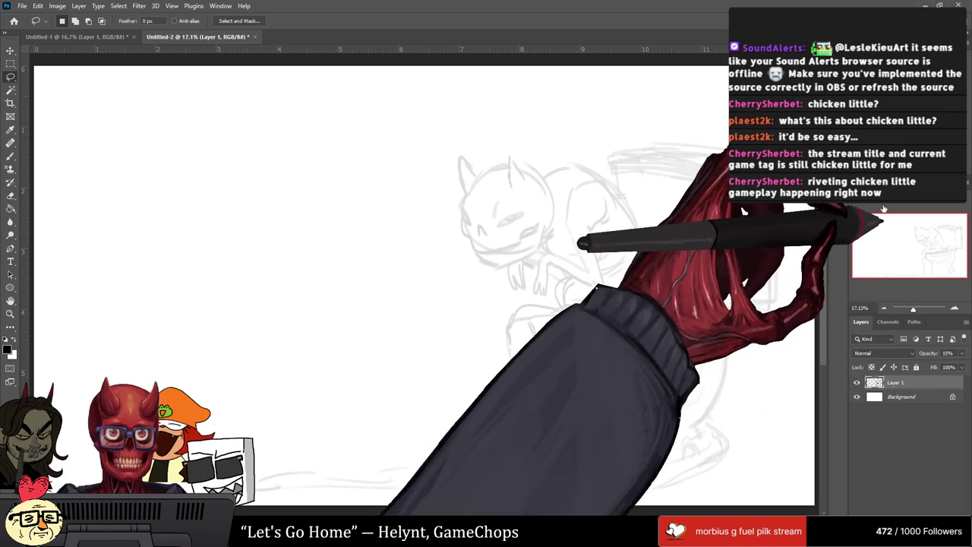
Step: Refine the faded guide sketch on Layer 1 with brush and eraser, reworking the horns, clawed hands, bent leg and foot
click(530, 245)
key(b)
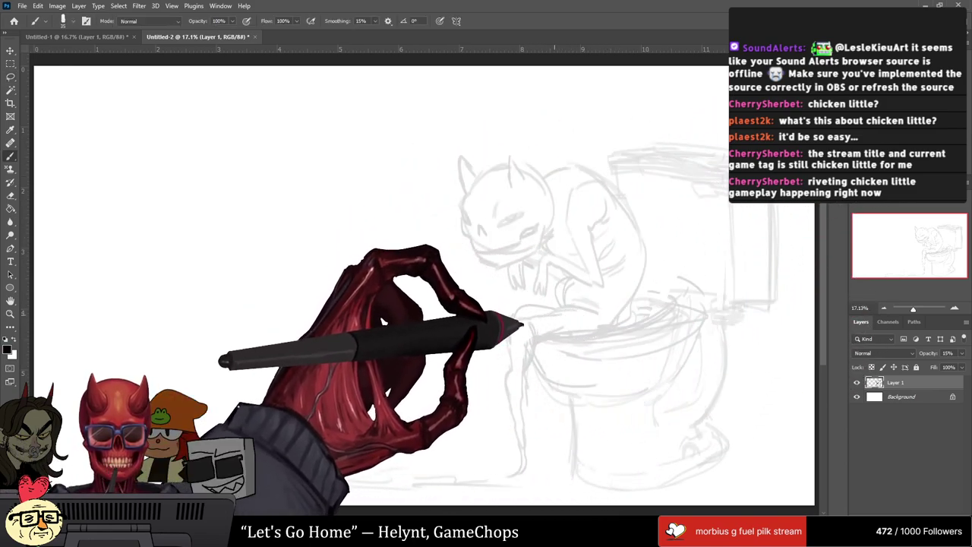
key(e)
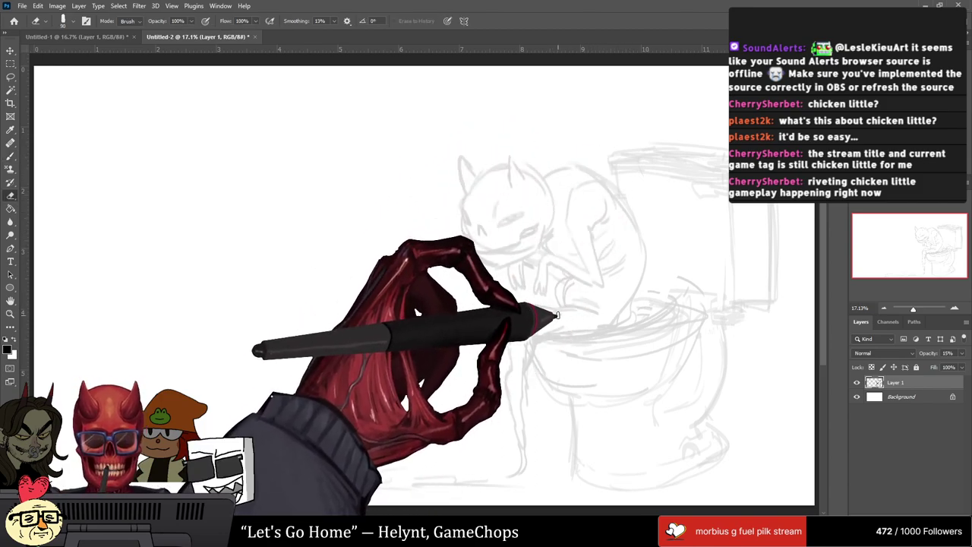
key(b)
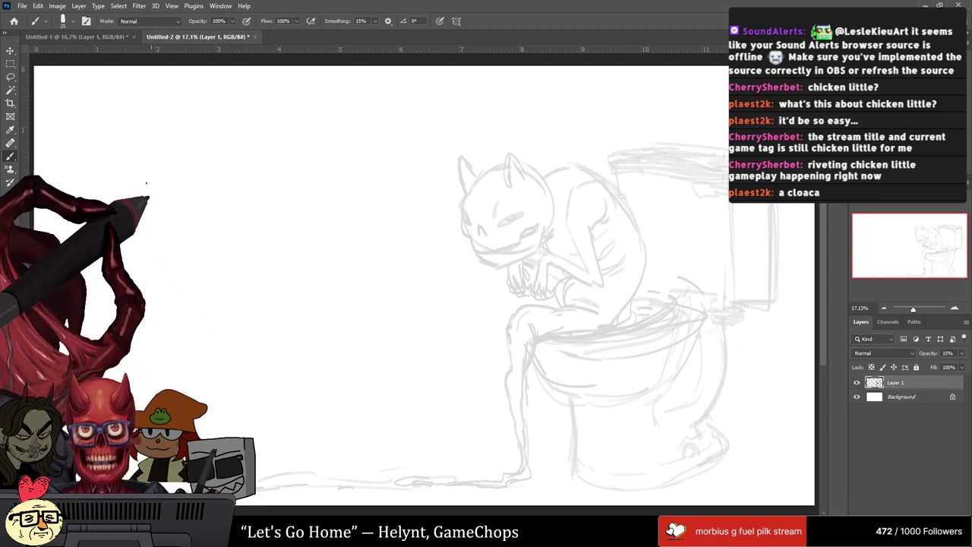
Step: Shift the faded figure and toilet sketch slightly to the right in Untitled-2
click(101, 36)
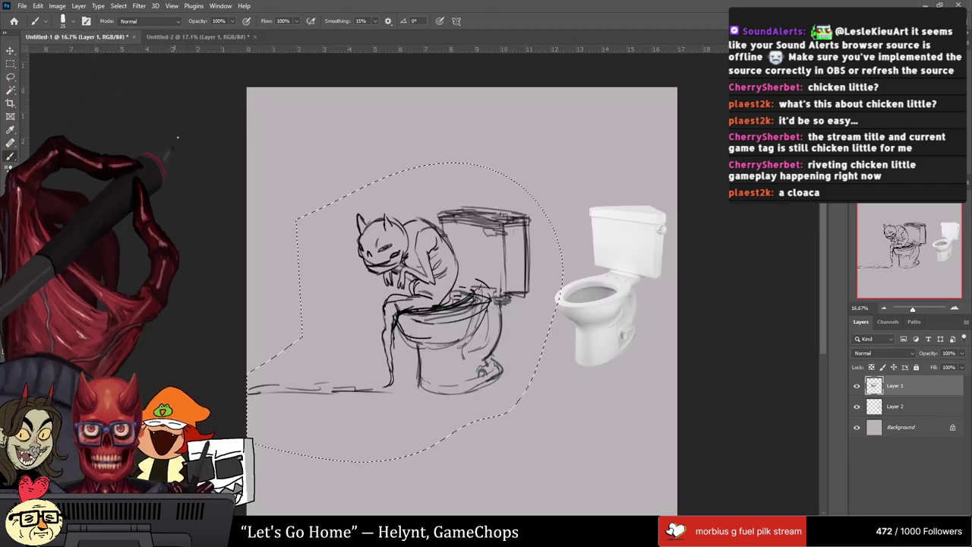
click(191, 36)
key(v)
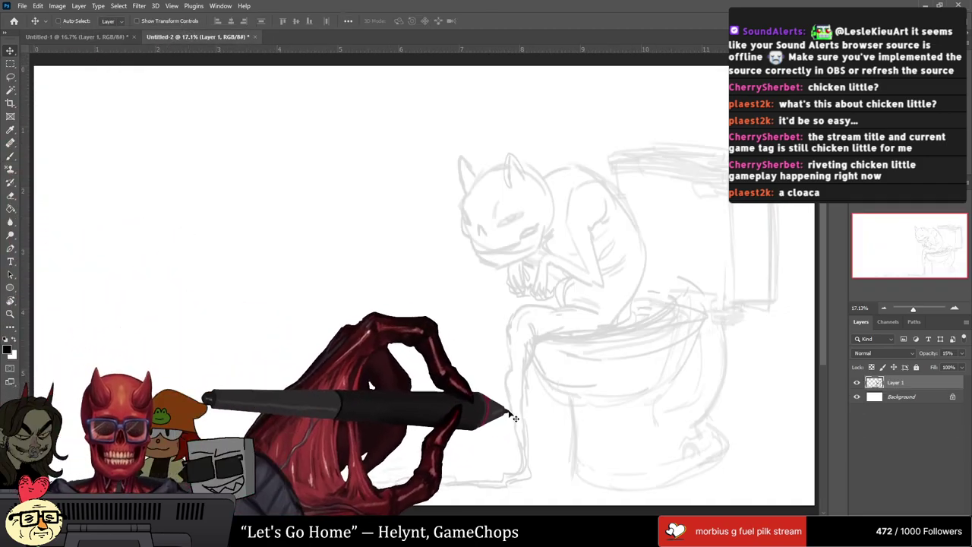
drag(522, 422, 535, 423)
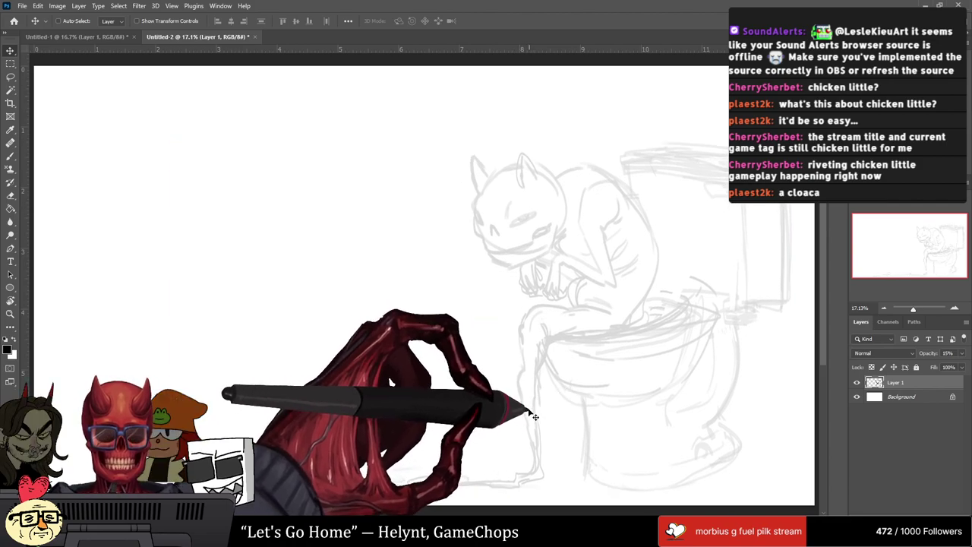
Step: Copy the toilet photo from Layer 2 of Untitled-1 with a freehand selection and paste it into Untitled-2
mouse_move(505, 359)
mouse_down()
mouse_move(119, 41)
mouse_move(259, 98)
mouse_up()
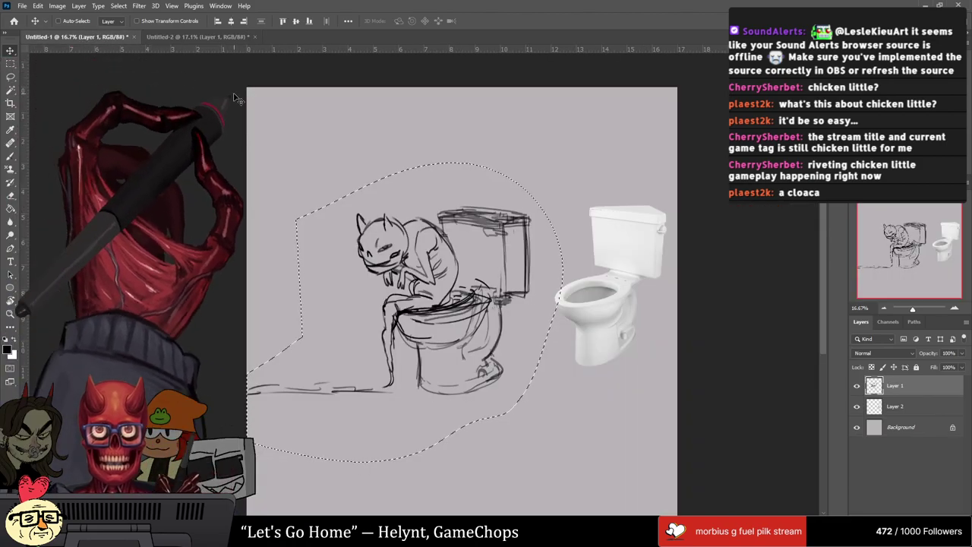
click(895, 407)
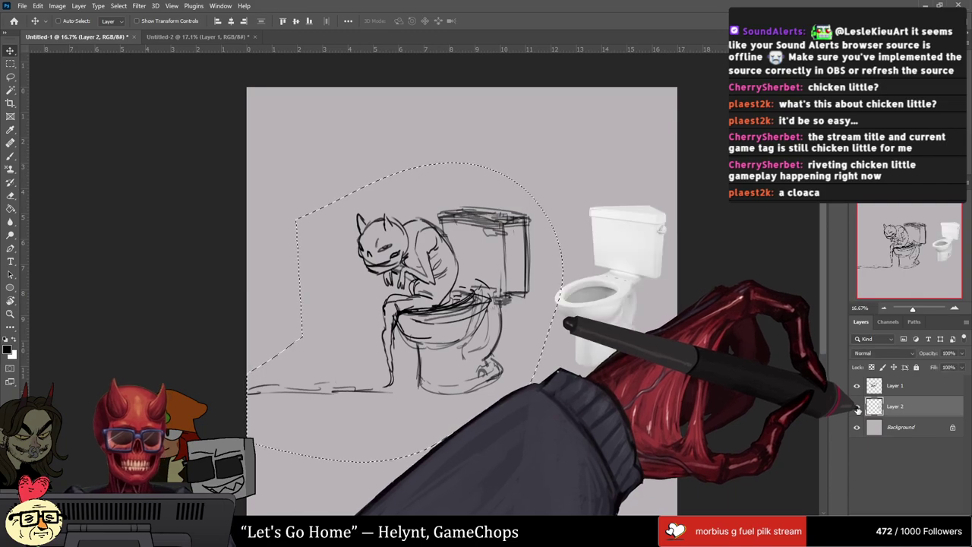
key(m)
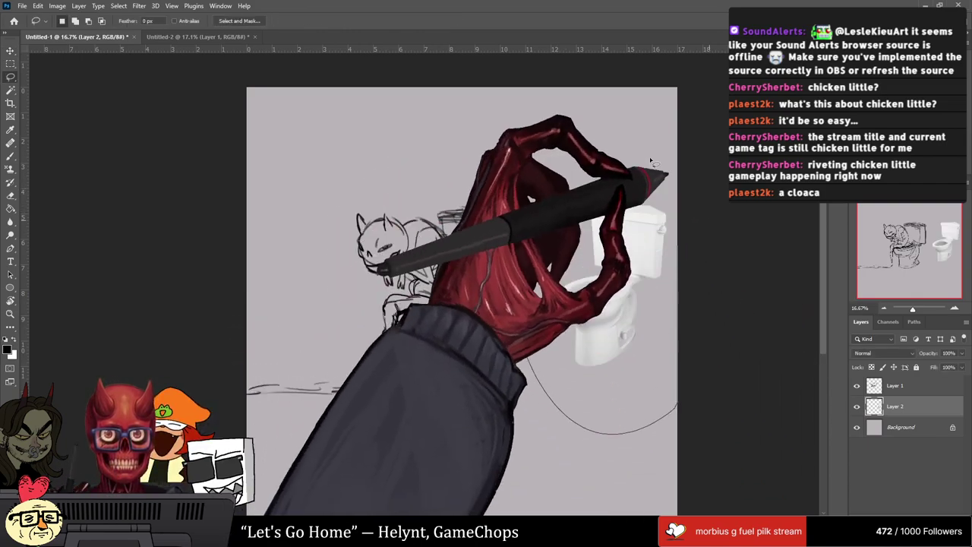
click(169, 35)
key(ctrl+v)
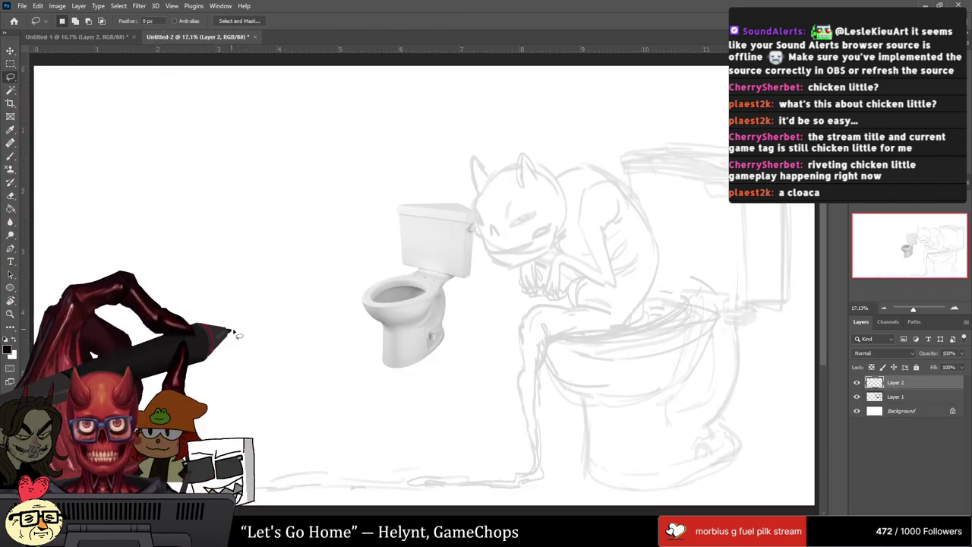
Step: Enlarge the toilet photo proportionally to about 155% and place it in the upper left of the canvas as a reference
key(ctrl+t)
drag(423, 369, 424, 431)
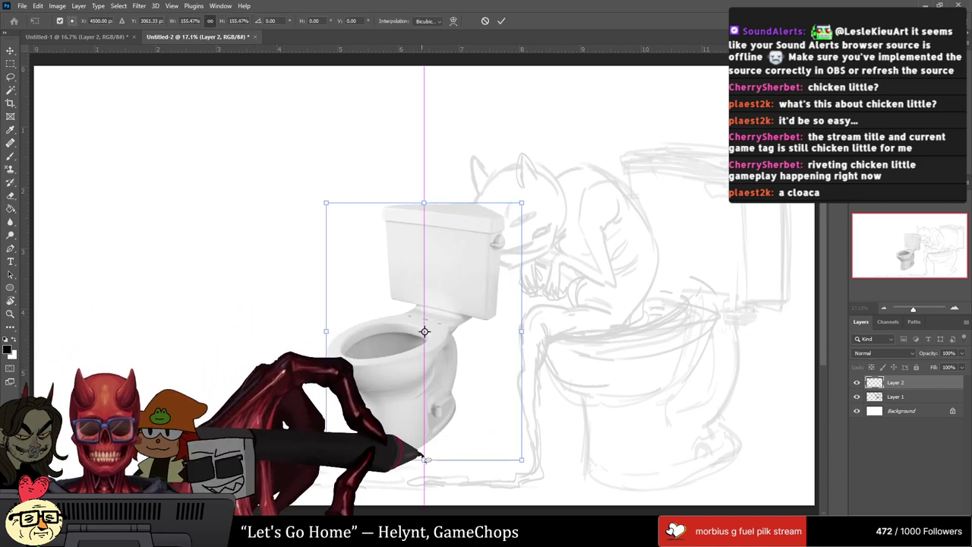
key(Return)
drag(408, 392, 237, 282)
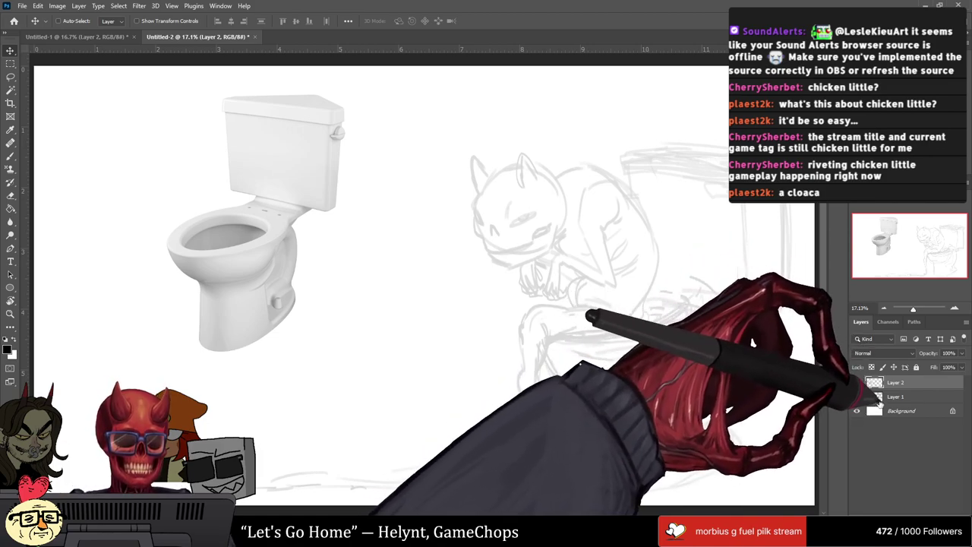
Step: Add a new layer above the toilet photo and ink the figure's back, torso, arm and bent leg in black over the guide
key(ctrl+shift+alt+n)
key(b)
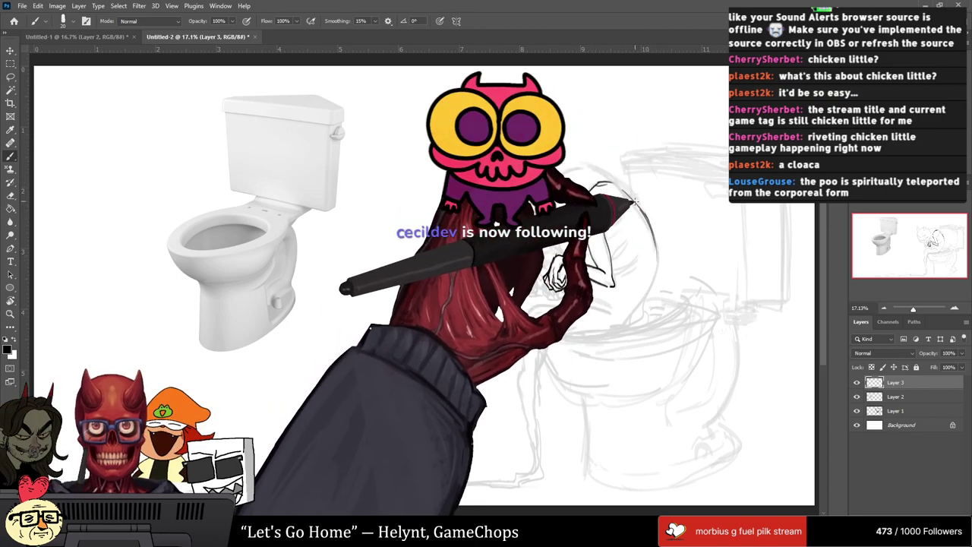
mouse_move(660, 249)
mouse_down()
mouse_move(631, 332)
mouse_move(547, 336)
mouse_up()
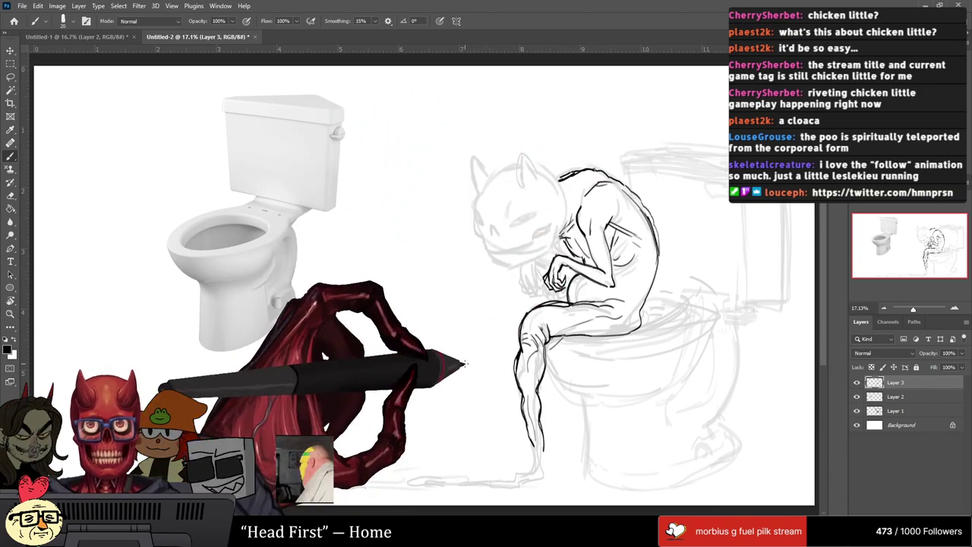
Step: Clean up stray lines with the eraser and ink the figure's jaw, eyes, nose, drooling teeth and long flat foot
scroll(425, 410, down, 1)
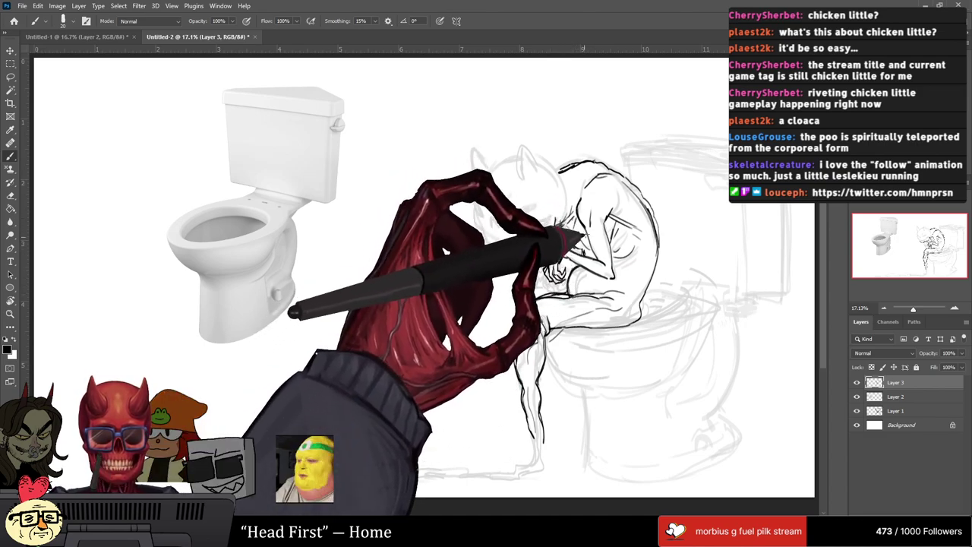
key(e)
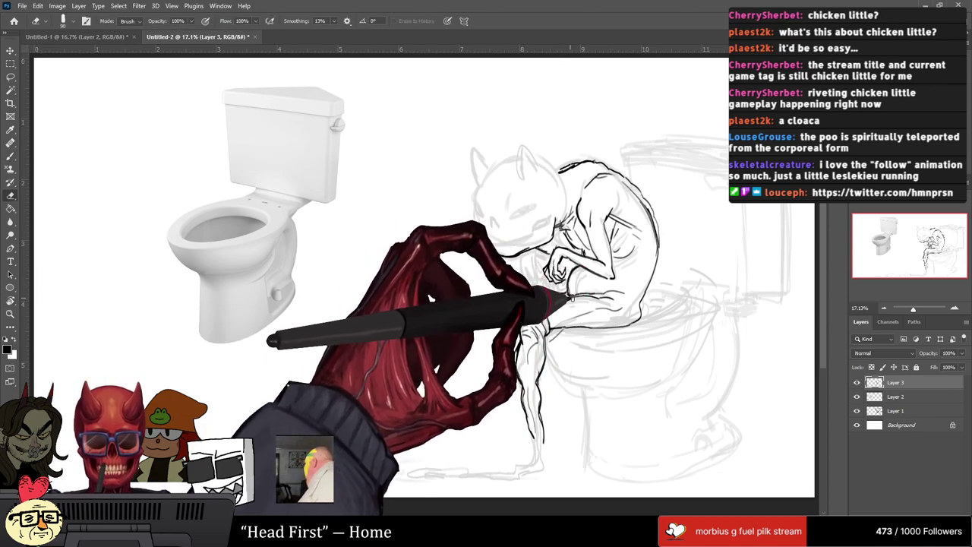
key(b)
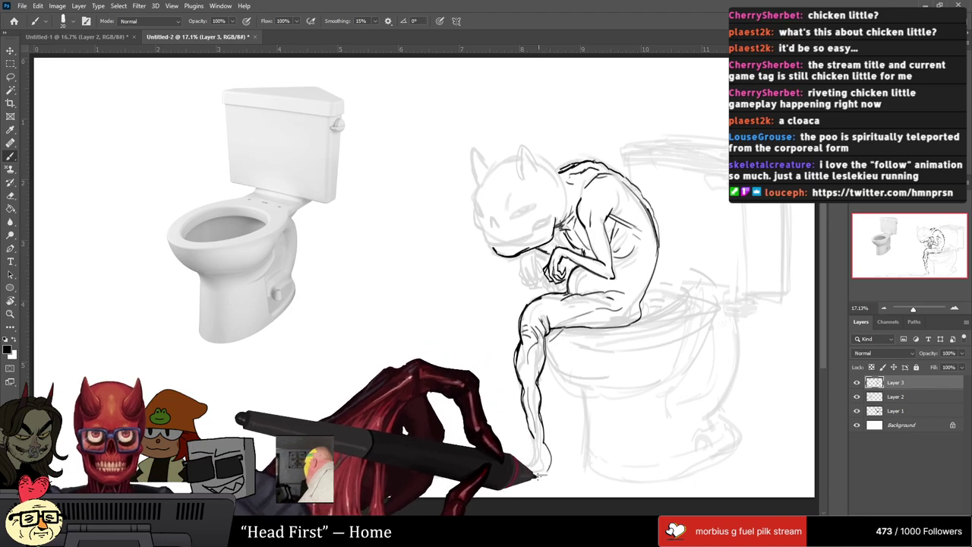
mouse_move(534, 455)
mouse_down()
mouse_move(514, 473)
mouse_move(476, 474)
mouse_up()
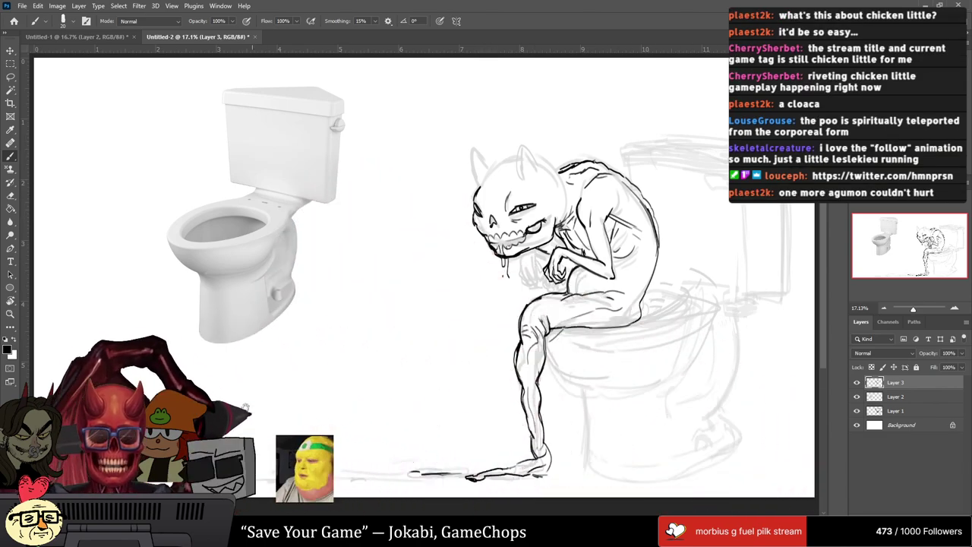
Step: Draw a small baby dinosaur facing the seated figure, with a big round head, fanged mouth, clawed arms, feet and tail
scroll(269, 365, left, 3)
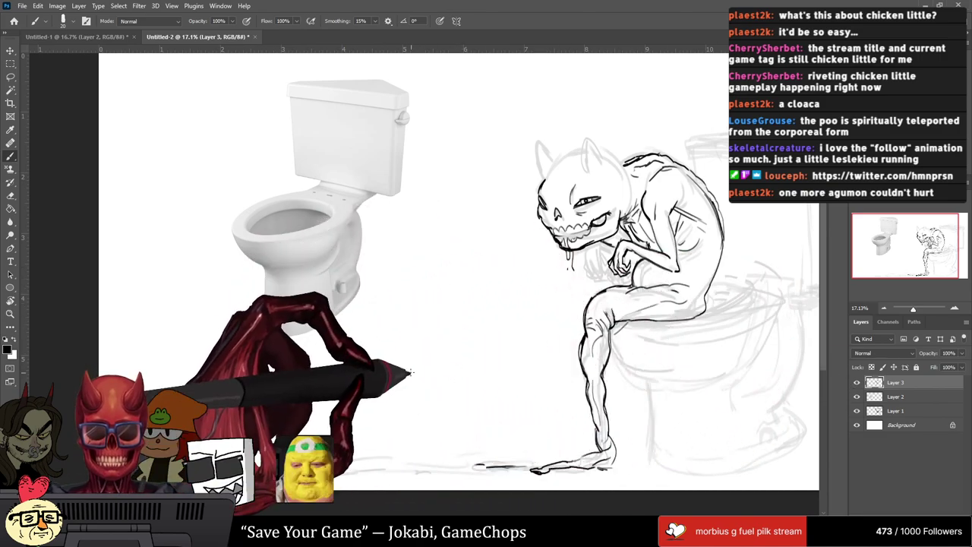
drag(463, 348, 466, 384)
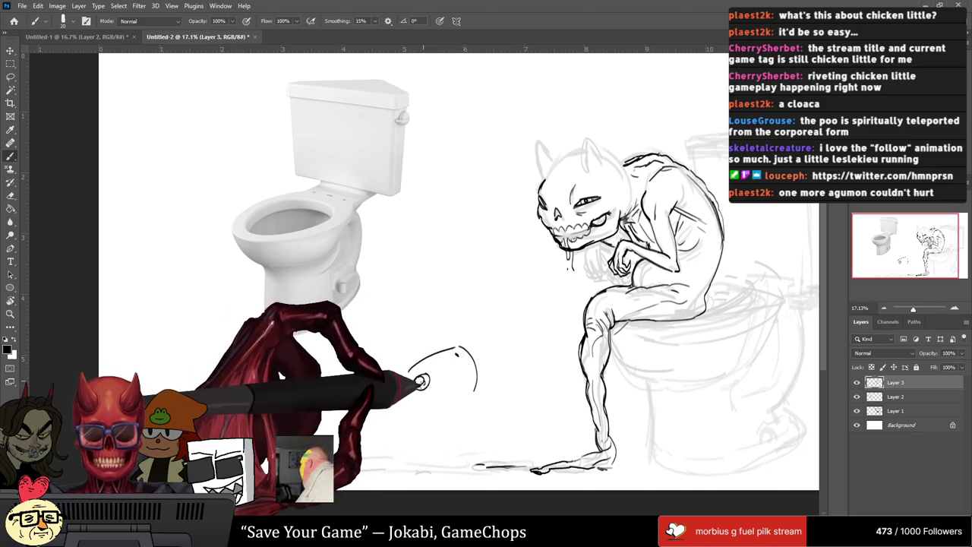
mouse_move(476, 389)
mouse_down()
mouse_move(428, 377)
mouse_move(474, 388)
mouse_move(467, 398)
mouse_up()
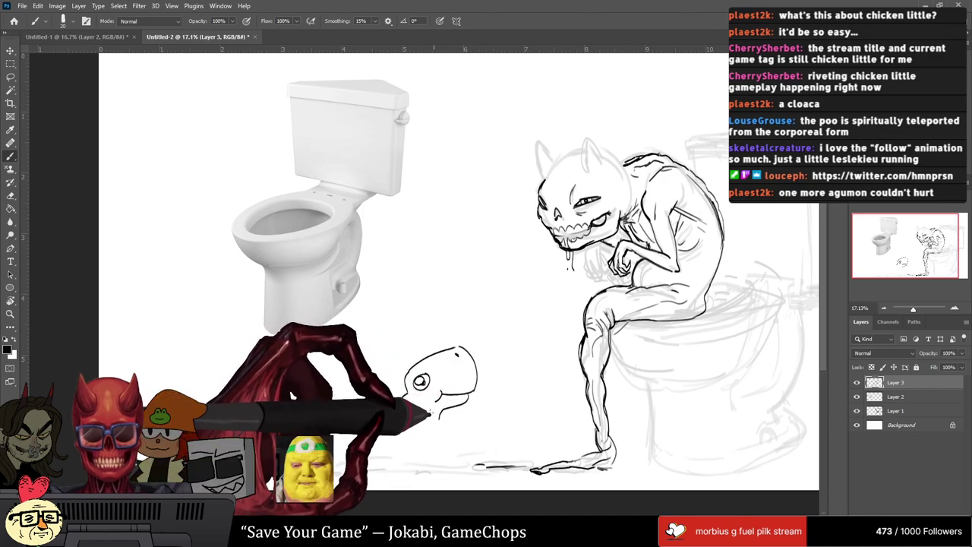
mouse_move(407, 441)
mouse_down()
mouse_move(431, 471)
mouse_move(453, 457)
mouse_move(454, 431)
mouse_up()
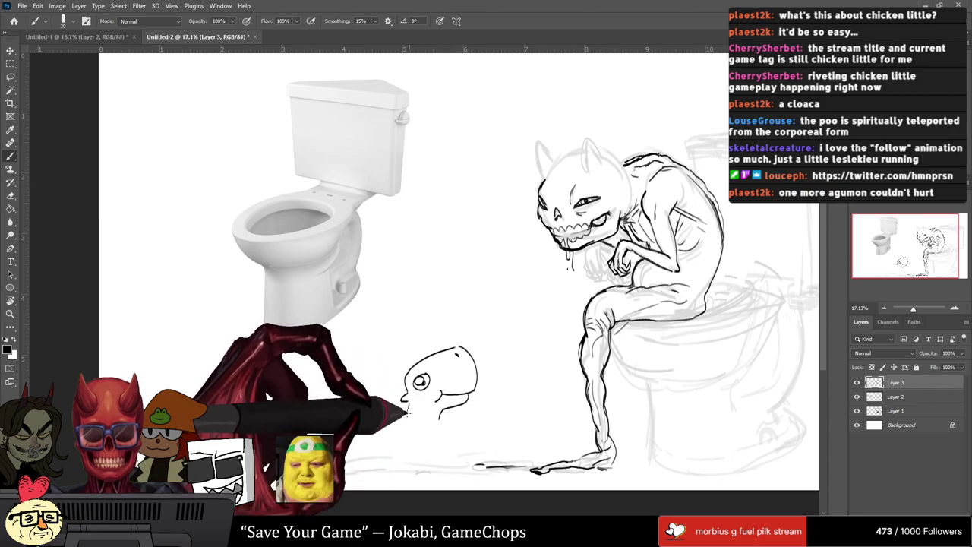
drag(407, 403, 400, 438)
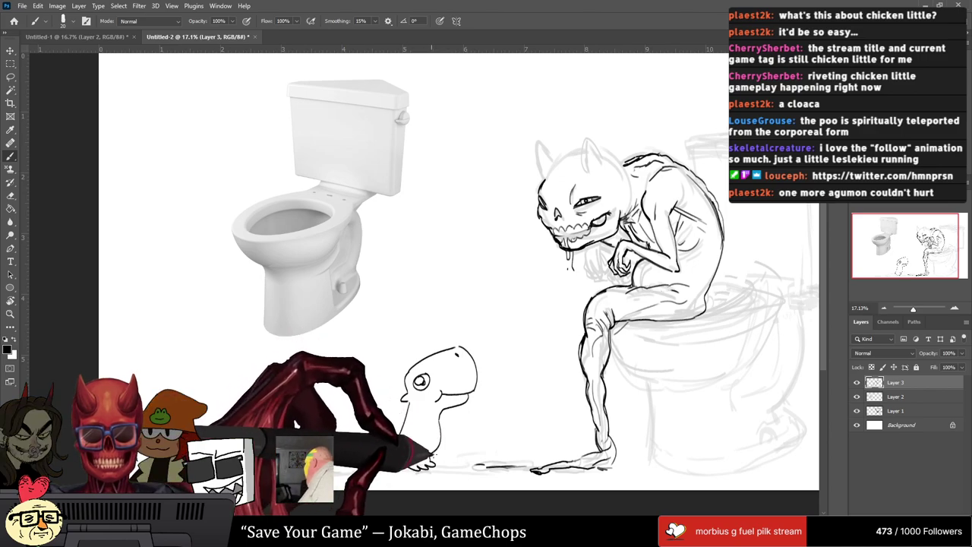
drag(455, 454, 437, 463)
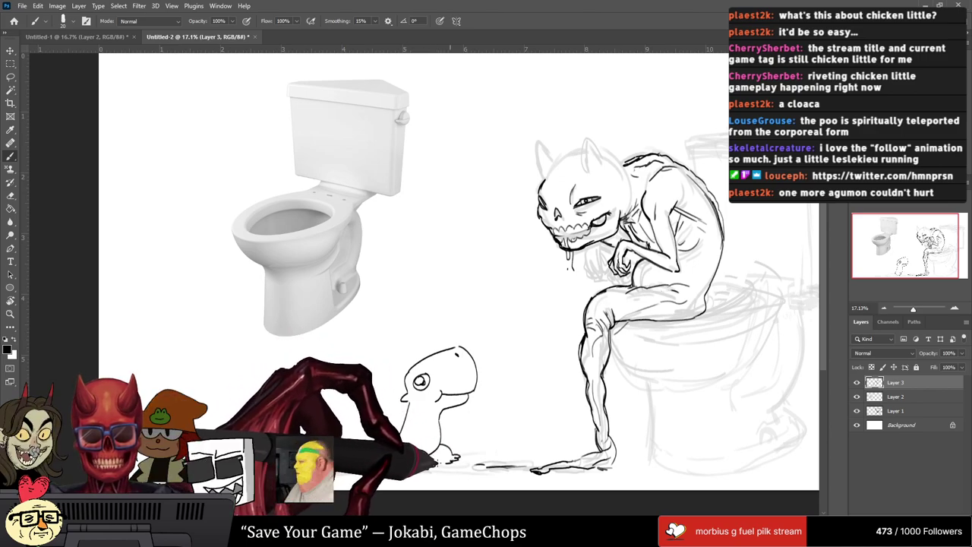
drag(393, 439, 384, 461)
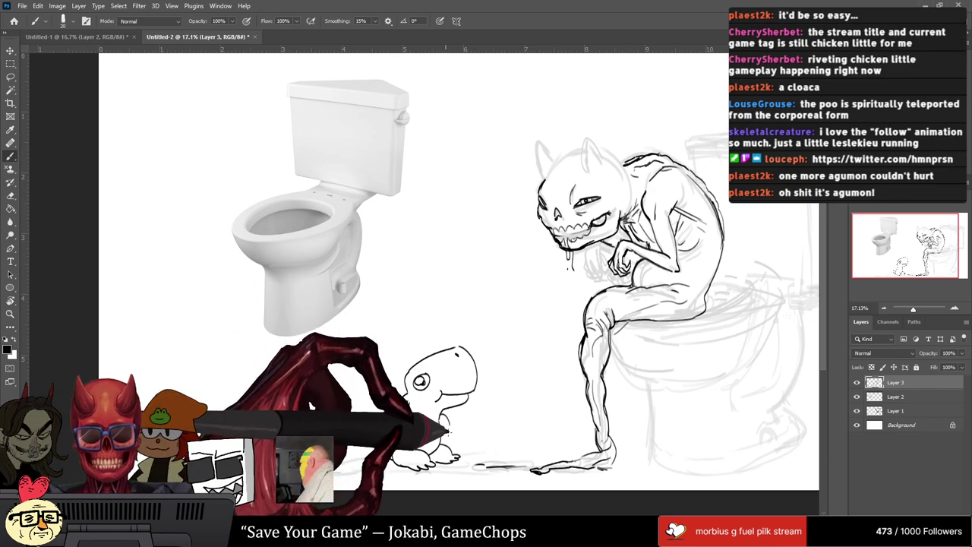
drag(448, 413, 455, 449)
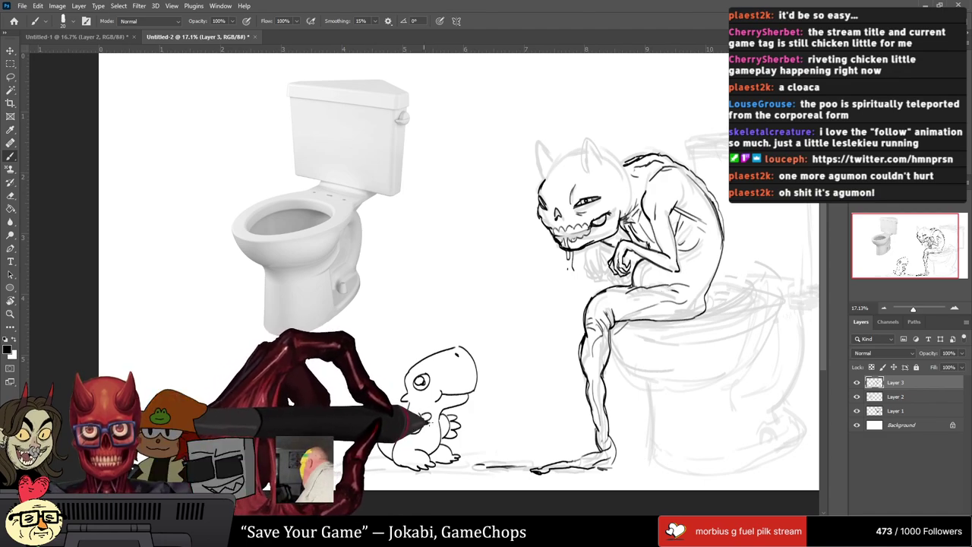
drag(418, 418, 422, 435)
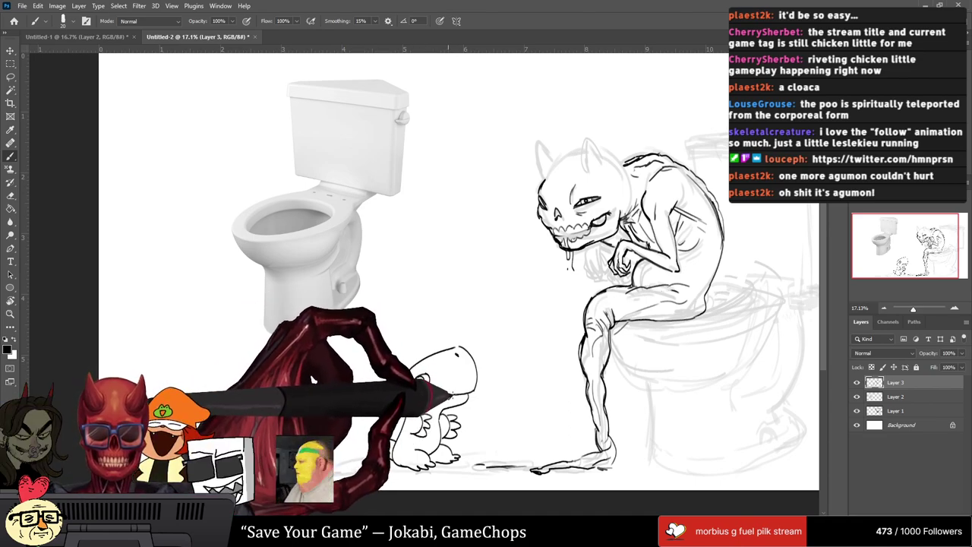
mouse_move(432, 396)
mouse_down()
mouse_move(465, 392)
mouse_move(422, 384)
mouse_up()
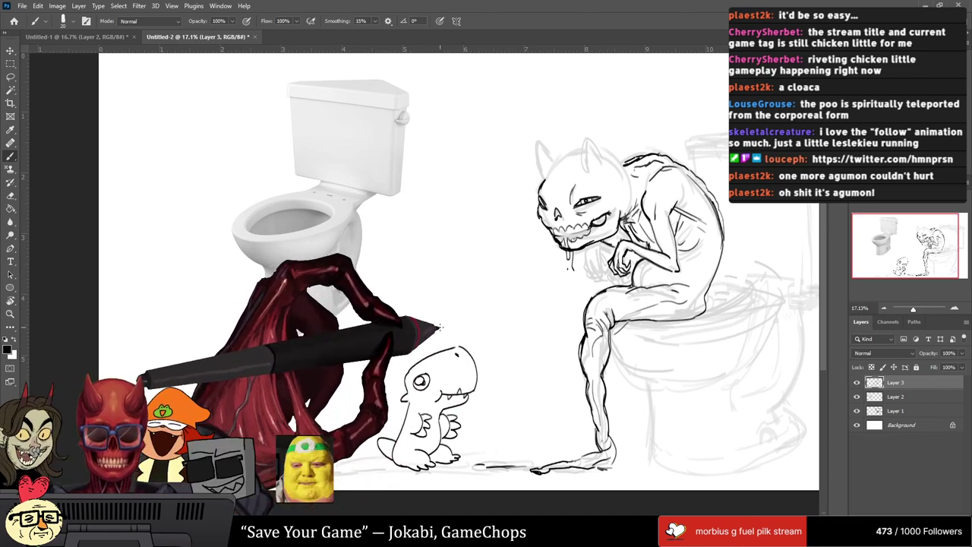
Step: Select the dinosaur with the Lasso, scale it down to a tiny speck and move it between the toilet photo and the figure's head
key(l)
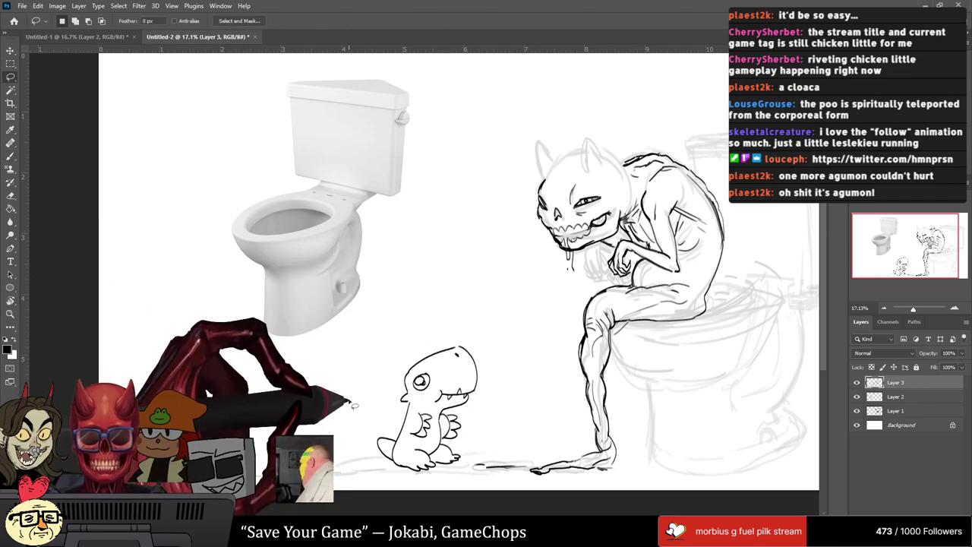
drag(418, 488, 416, 486)
key(ctrl+t)
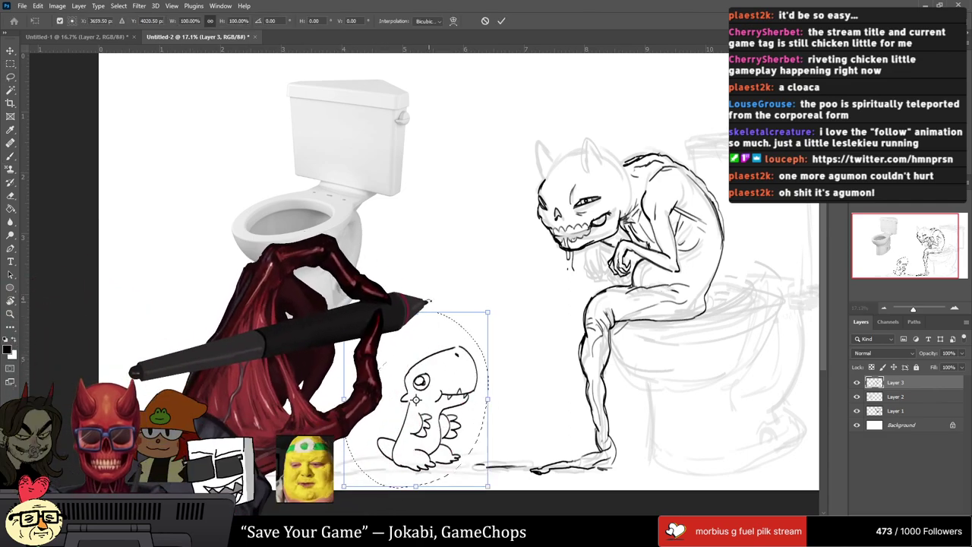
drag(416, 312, 416, 466)
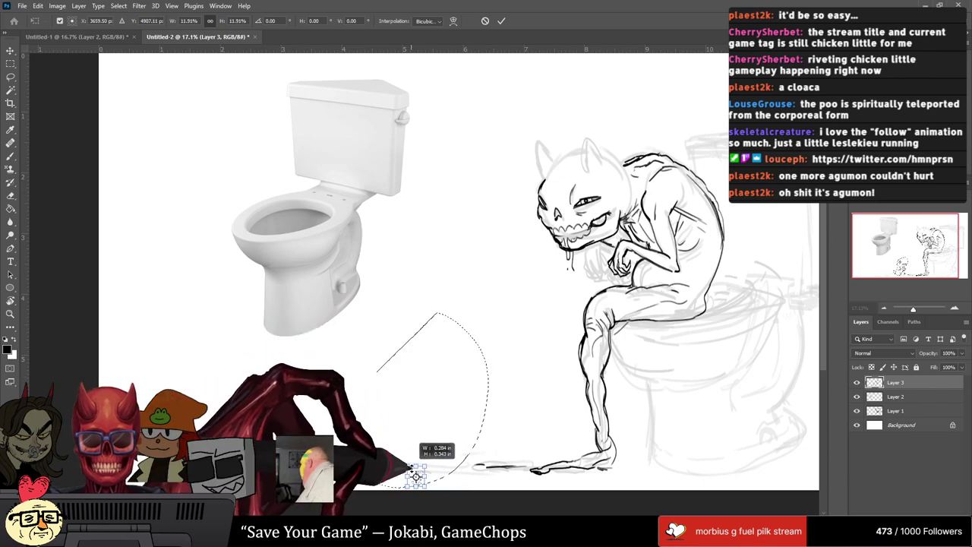
key(Return)
key(v)
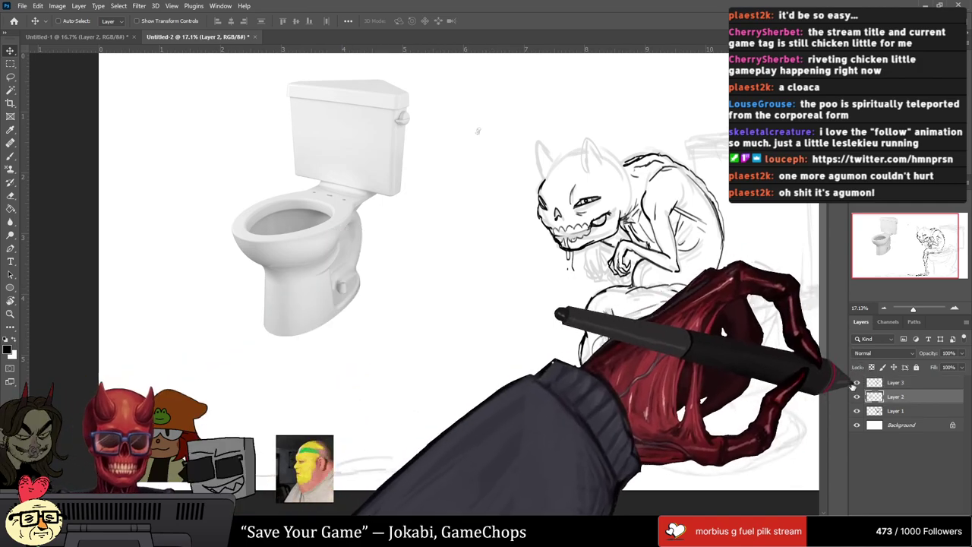
click(865, 395)
Step: On Layer 3, ink the figure's forehead cracks, finished hands, ribs, navel and the fold lines on the knee and thigh
click(892, 383)
key(b)
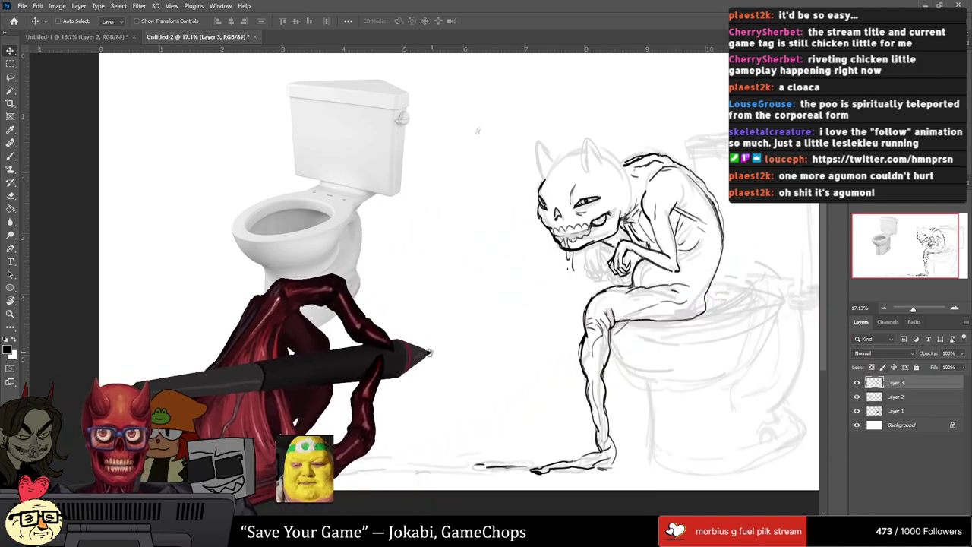
drag(542, 316, 427, 352)
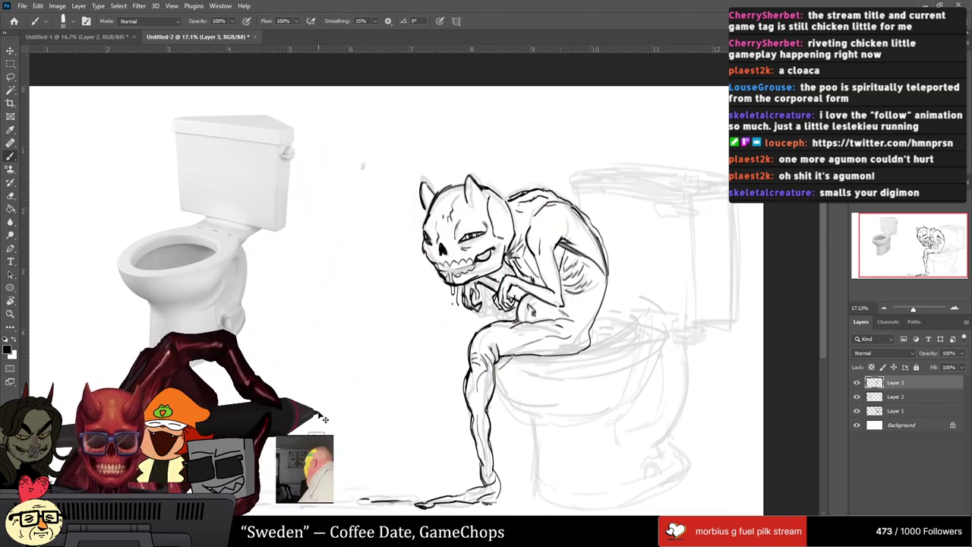
Step: Ink the toilet's seat ring, bowl, curved rear, base and floor bolt over the guide, erasing the misplaced bowl line
key(ctrl+minus)
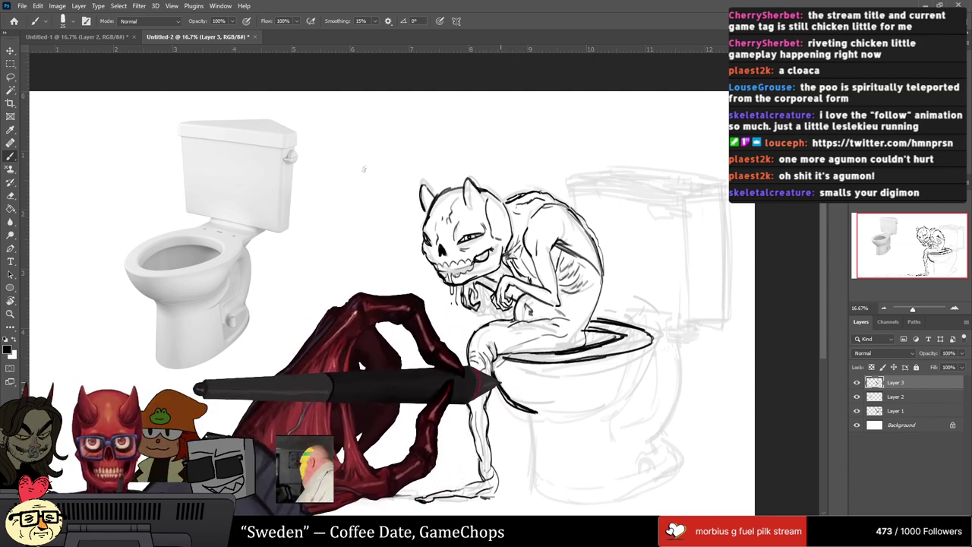
key(e)
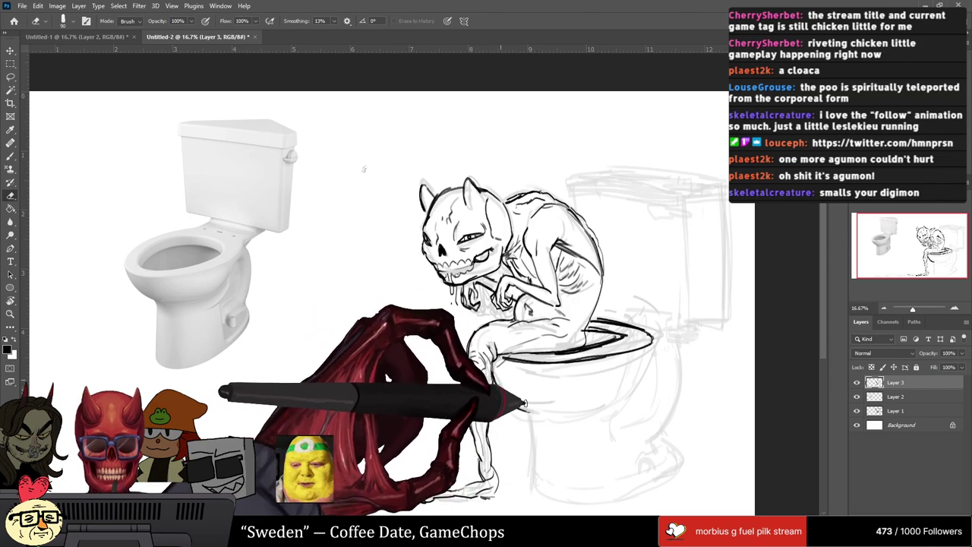
key(b)
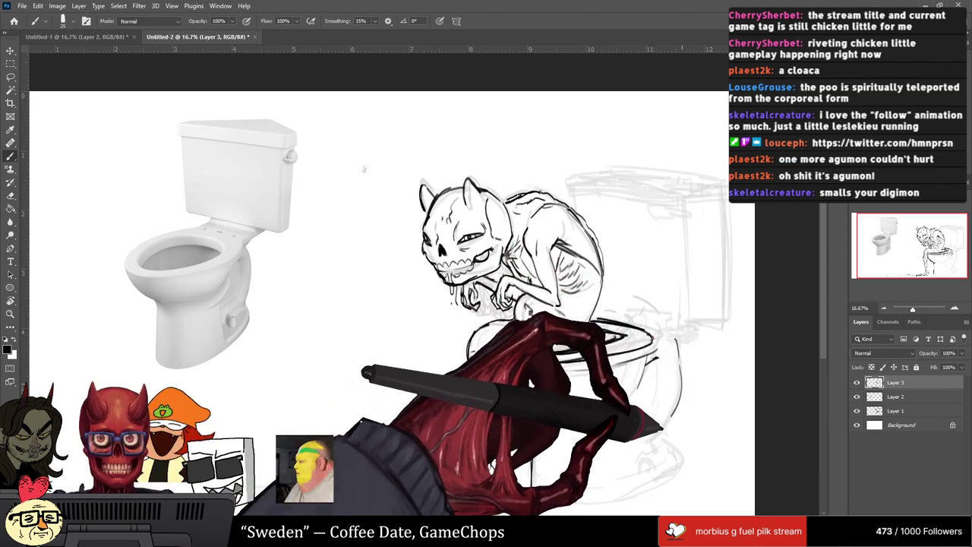
drag(676, 338, 662, 442)
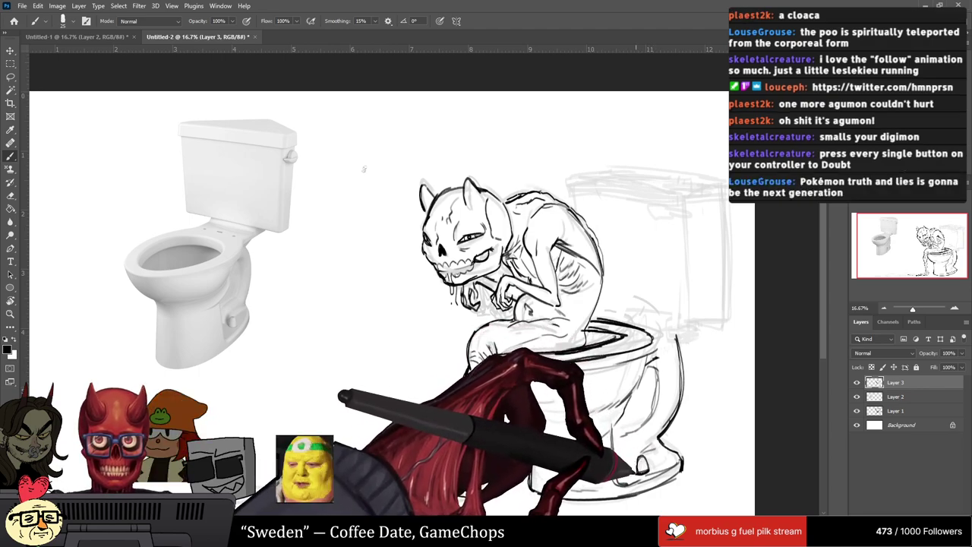
Step: Ink the side panel of the toilet tank with straight vertical edges and a straight bottom edge over the guide
drag(363, 169, 334, 173)
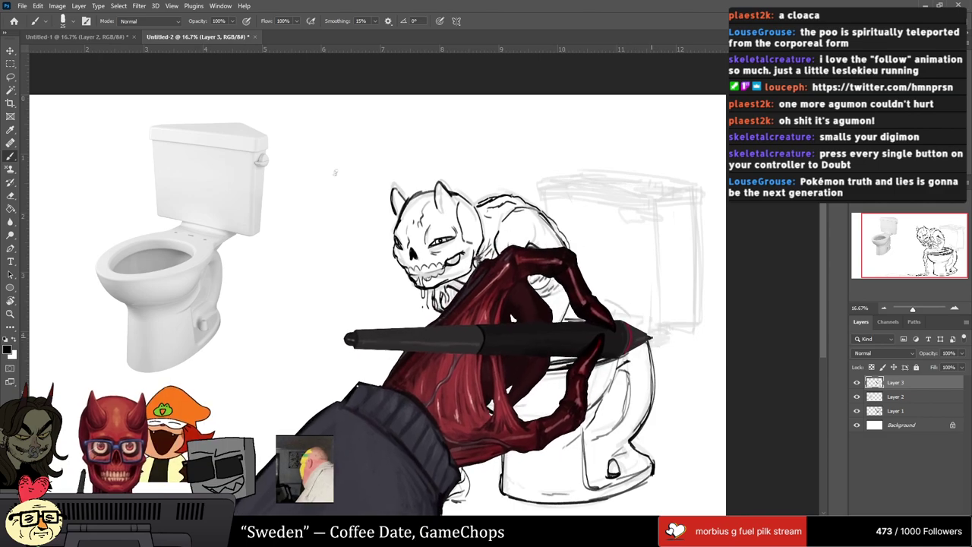
drag(334, 173, 197, 239)
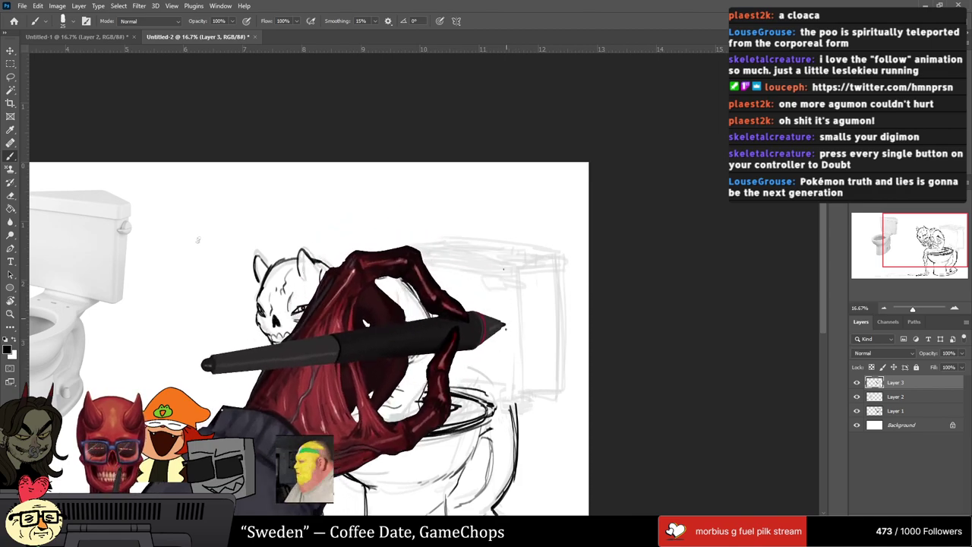
click(547, 266)
shift+click(545, 377)
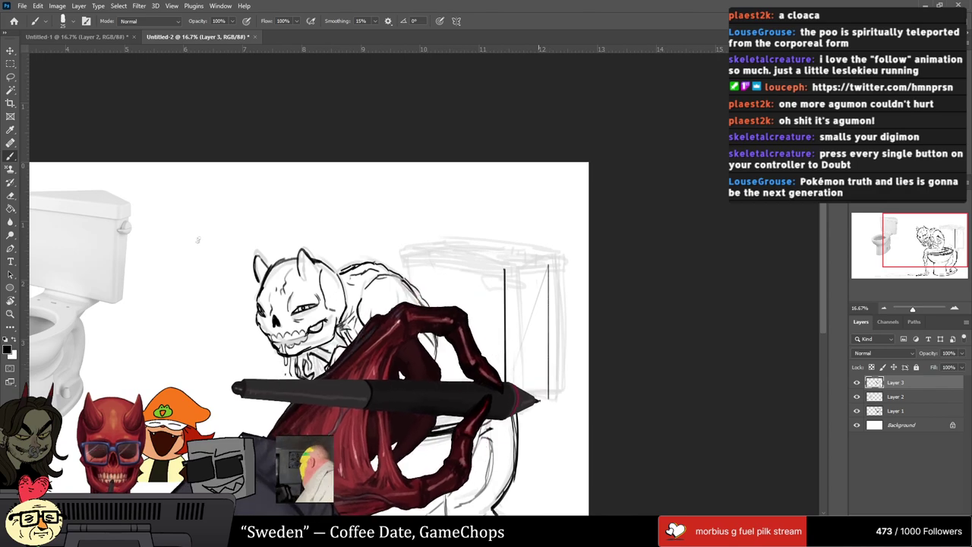
click(507, 399)
shift+click(548, 397)
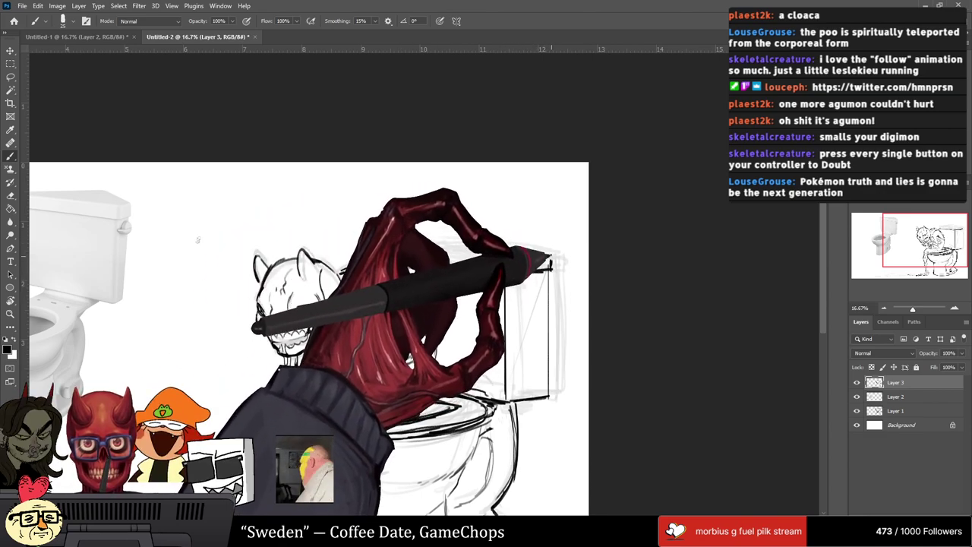
Step: Choose Sampled Brush 37 857 and draw a small dark purple upright rectangular frame beside the tiny dinosaur
mouse_move(197, 240)
mouse_down()
mouse_move(251, 221)
mouse_move(480, 82)
mouse_move(360, 197)
mouse_move(373, 104)
mouse_move(390, 165)
mouse_move(325, 347)
mouse_move(363, 325)
mouse_move(397, 187)
mouse_move(412, 226)
mouse_move(237, 367)
mouse_move(144, 412)
mouse_up()
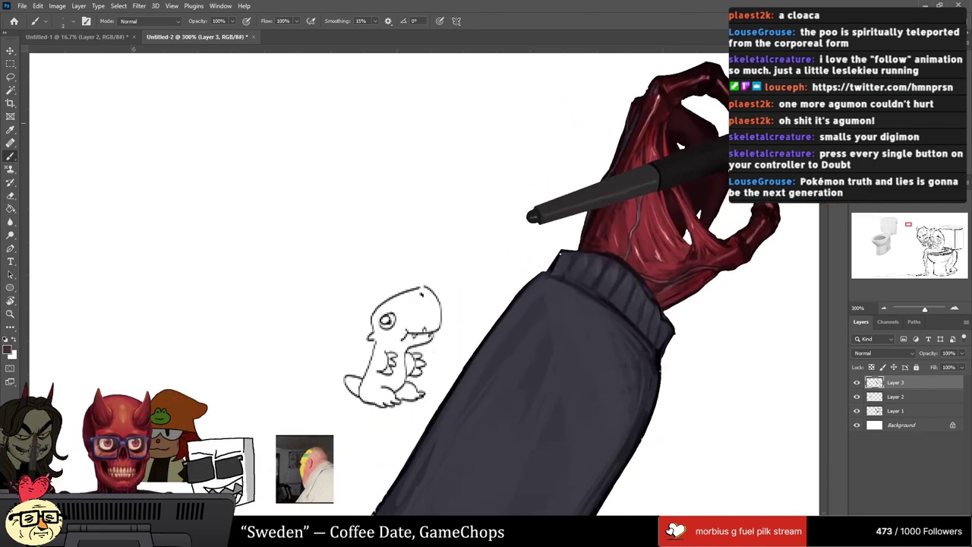
click(40, 21)
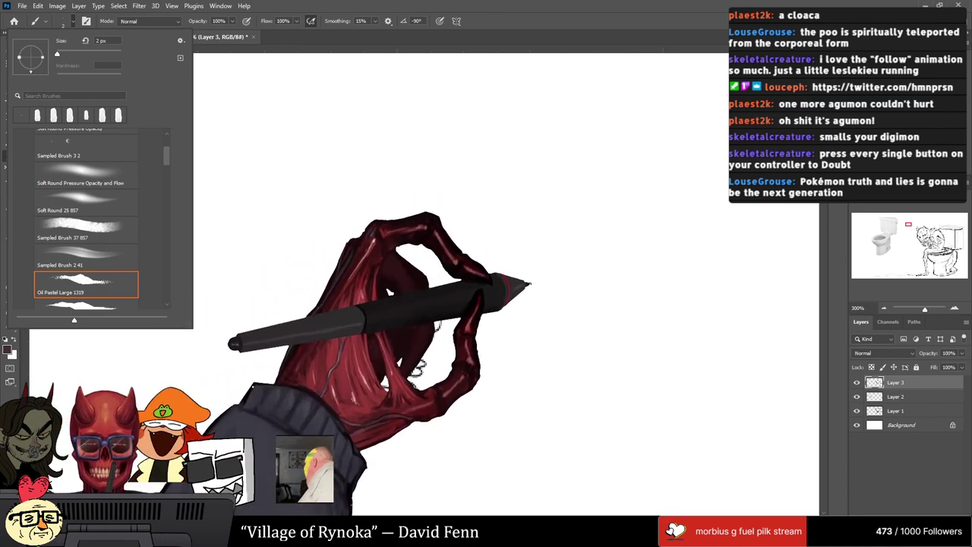
click(497, 278)
click(63, 21)
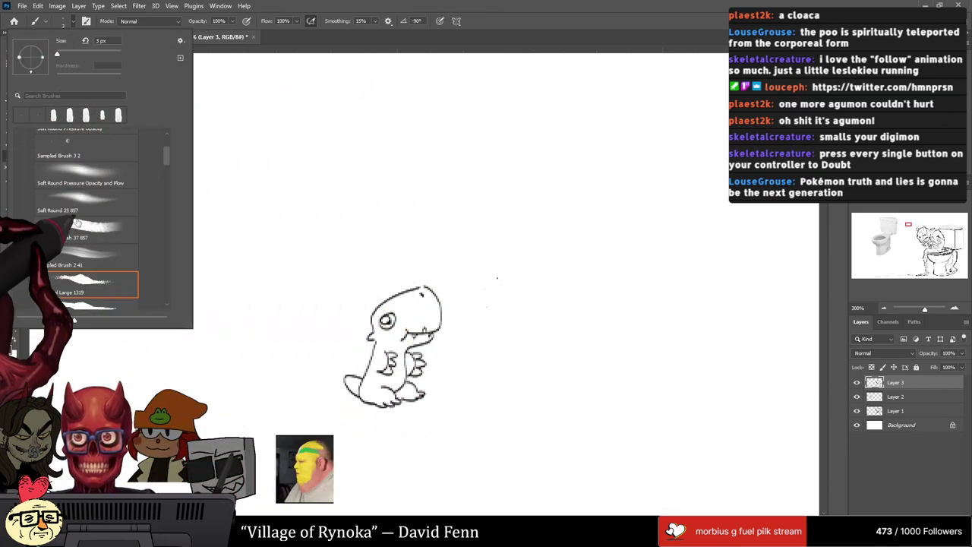
click(87, 223)
click(499, 273)
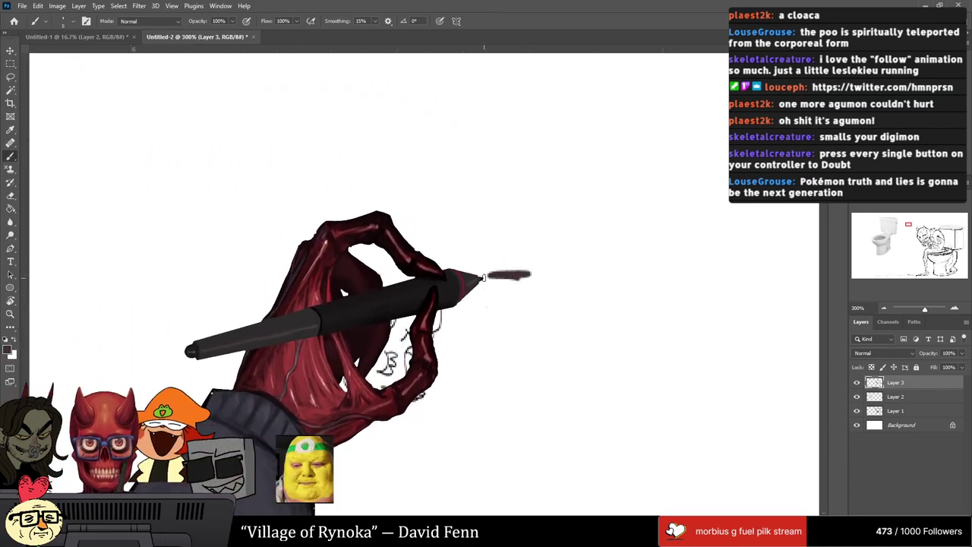
mouse_move(532, 274)
mouse_down()
mouse_move(546, 399)
mouse_move(486, 396)
mouse_up()
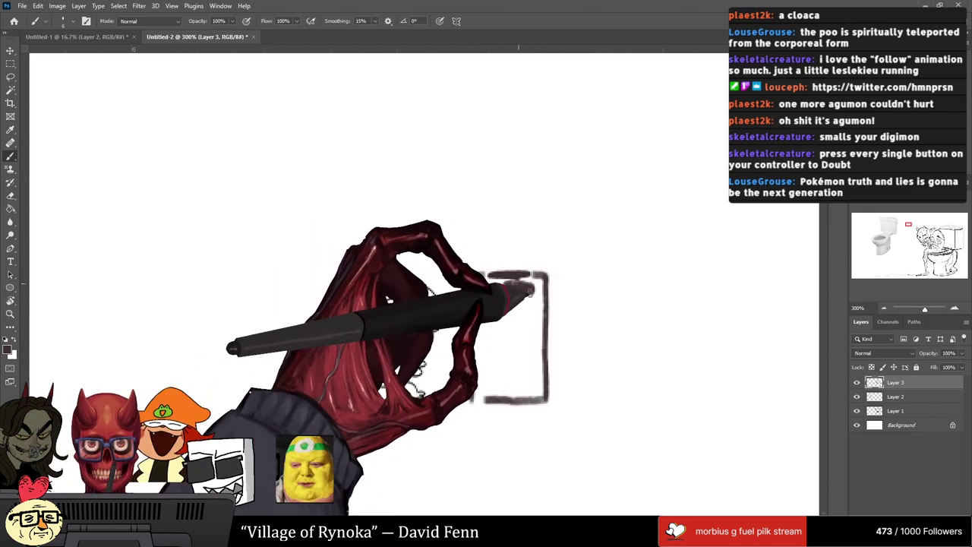
Step: Fill the inside of the frame with dark purple and sketch a round-bodied, long-beaked creature behind the dinosaur
drag(485, 287, 532, 285)
mouse_move(510, 289)
mouse_down()
mouse_move(512, 382)
mouse_move(526, 384)
mouse_up()
drag(514, 341, 514, 376)
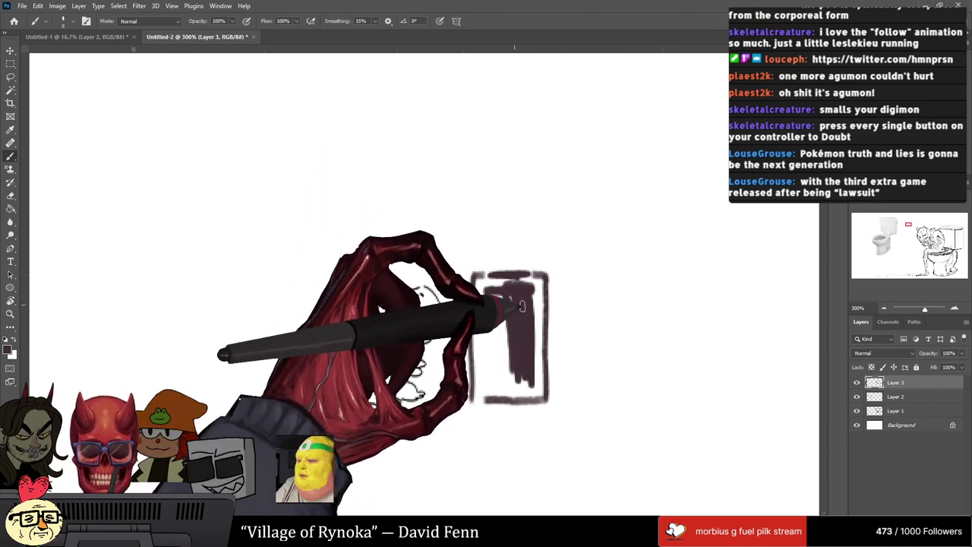
mouse_move(480, 311)
mouse_down()
mouse_move(481, 384)
mouse_move(496, 301)
mouse_move(531, 327)
mouse_up()
drag(536, 289, 537, 362)
drag(436, 207, 477, 210)
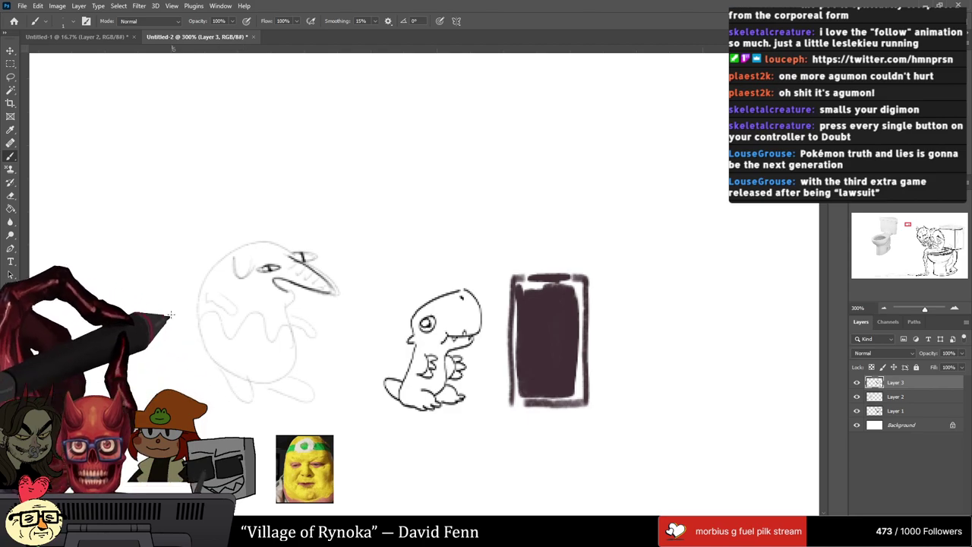
Step: Ink the toilet tank's lid, front panel and flush handle in black
scroll(425, 289, down, 5)
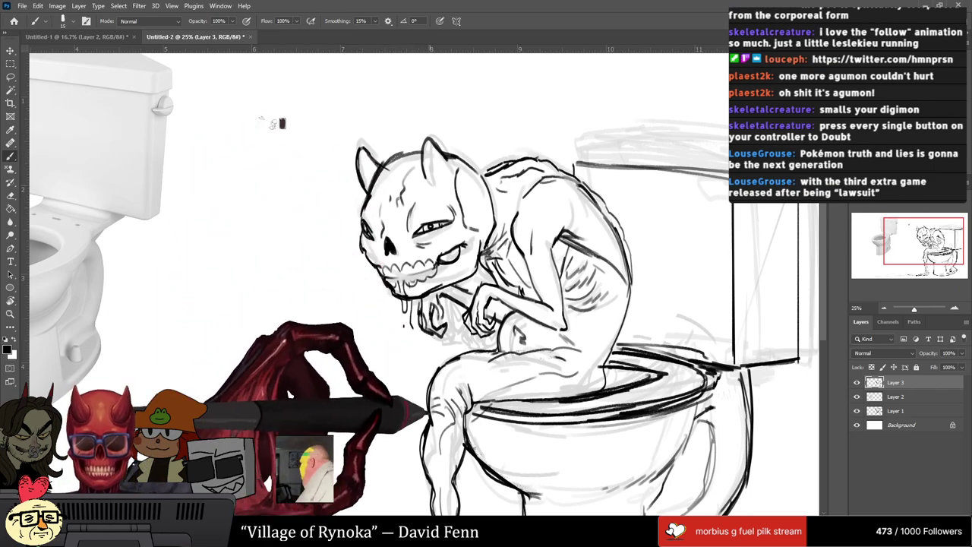
scroll(278, 123, down, 1)
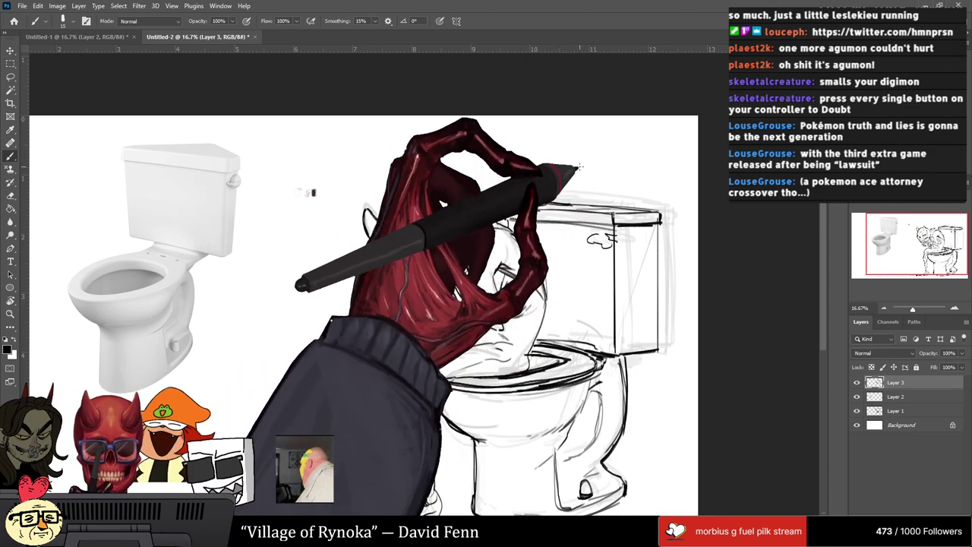
key(ctrl+minus)
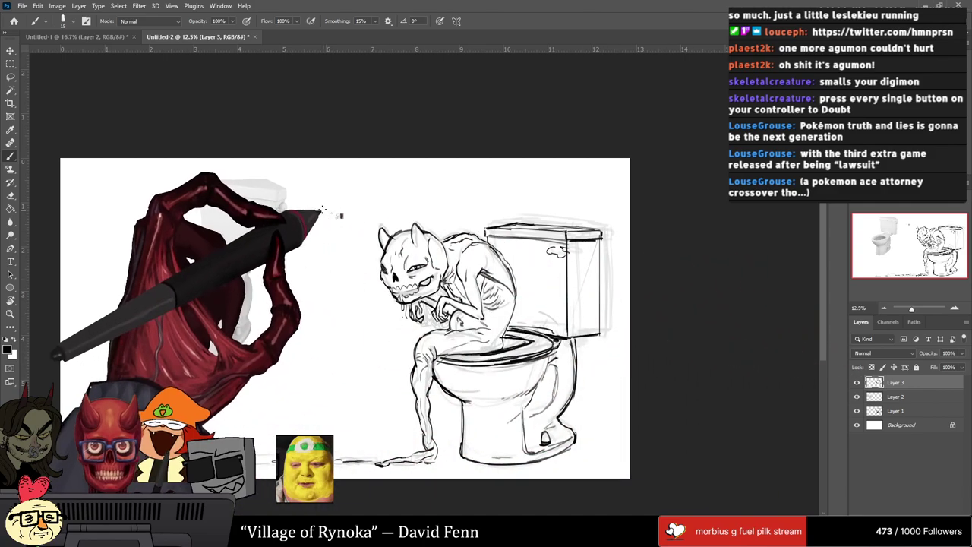
Step: Select the tiny doodles beside the toilet photo with the Lasso and cut them onto a new layer
key(l)
drag(319, 191, 317, 191)
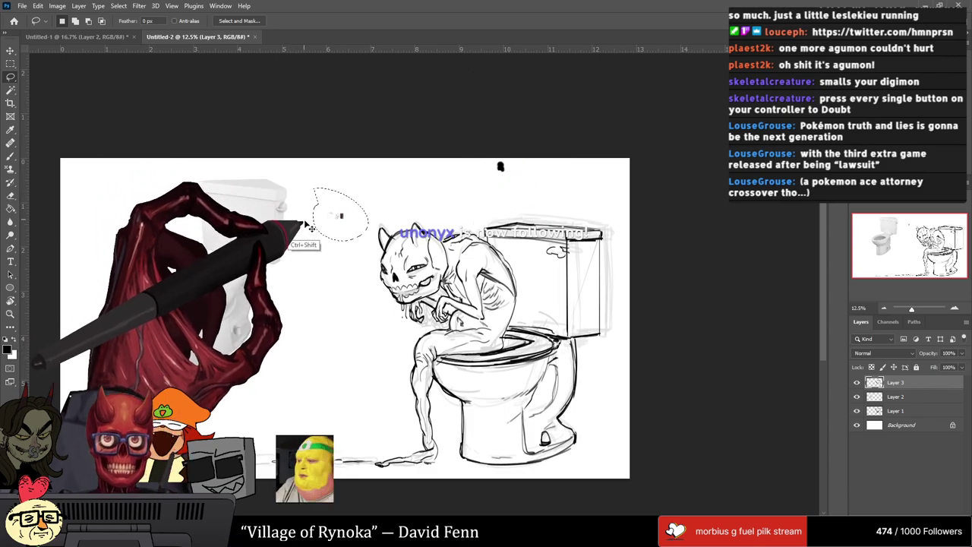
key(ctrl+shift+j)
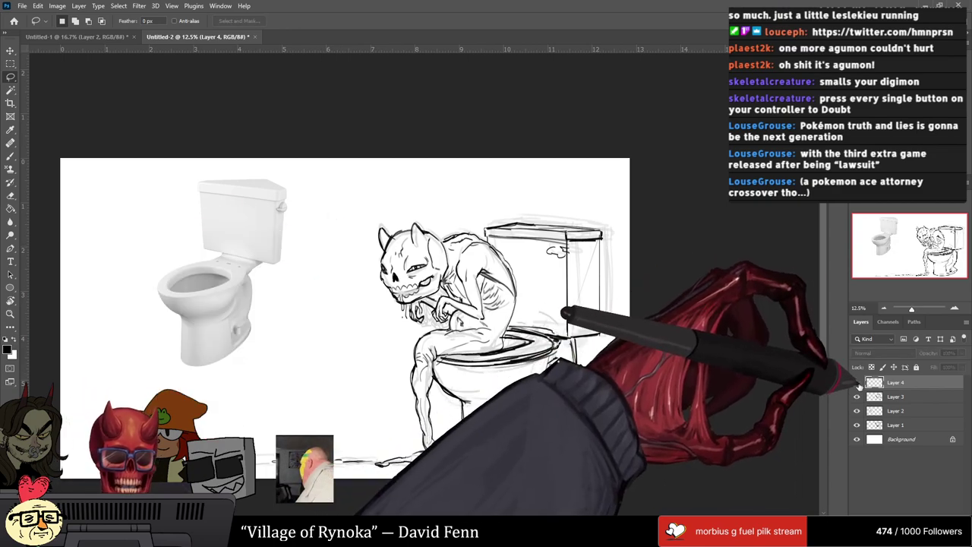
Step: Check what each layer contains, hide the doodle layer and the grey guide sketch on Layer 1, and make Layer 3 active
click(856, 410)
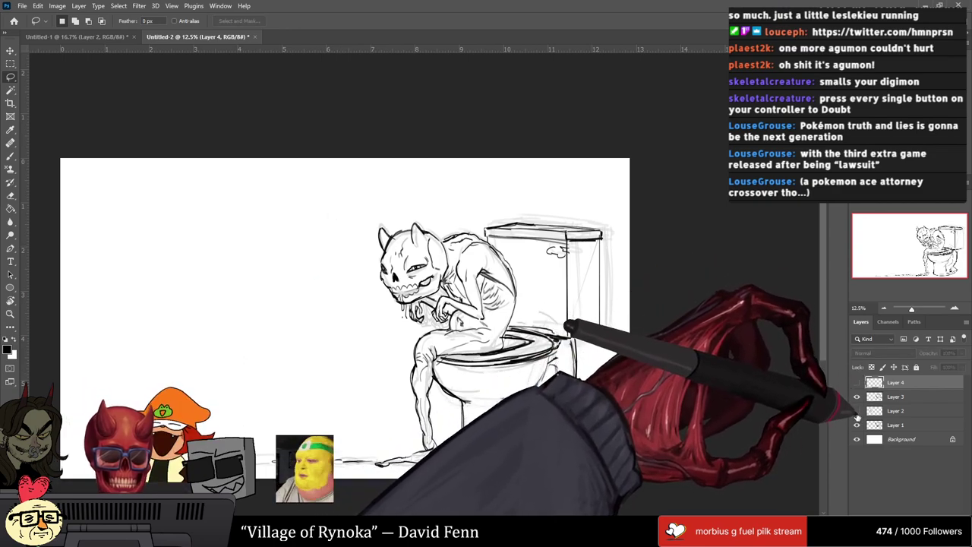
click(856, 410)
click(857, 396)
click(856, 396)
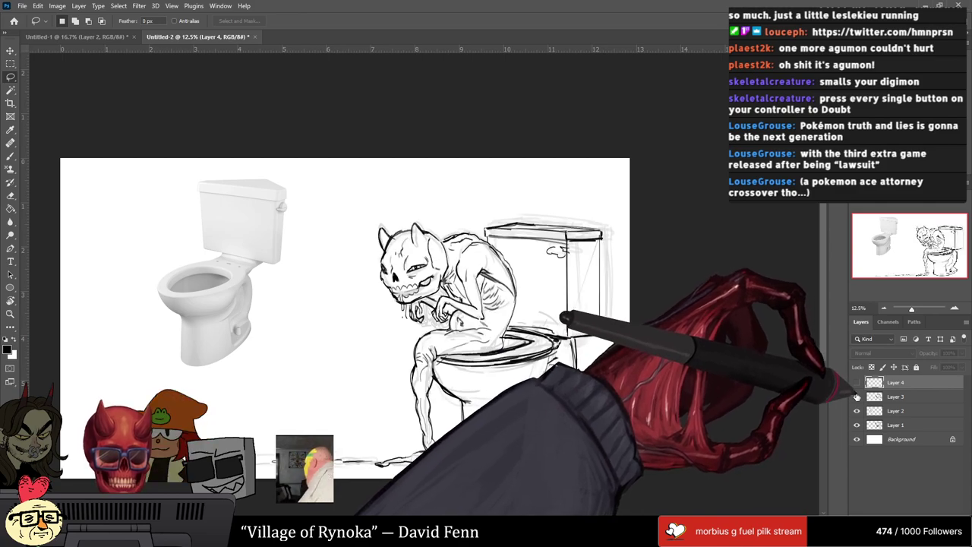
click(856, 424)
click(856, 410)
click(896, 396)
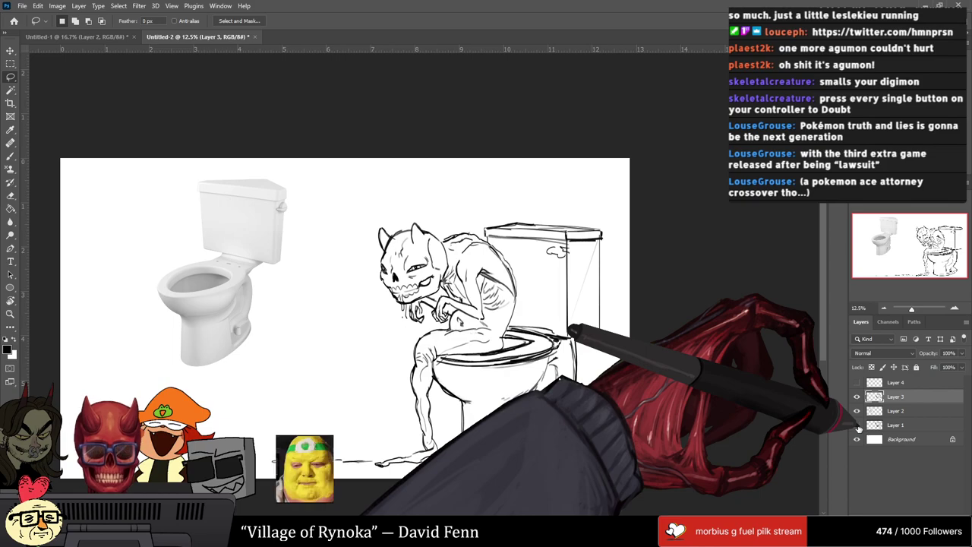
click(856, 410)
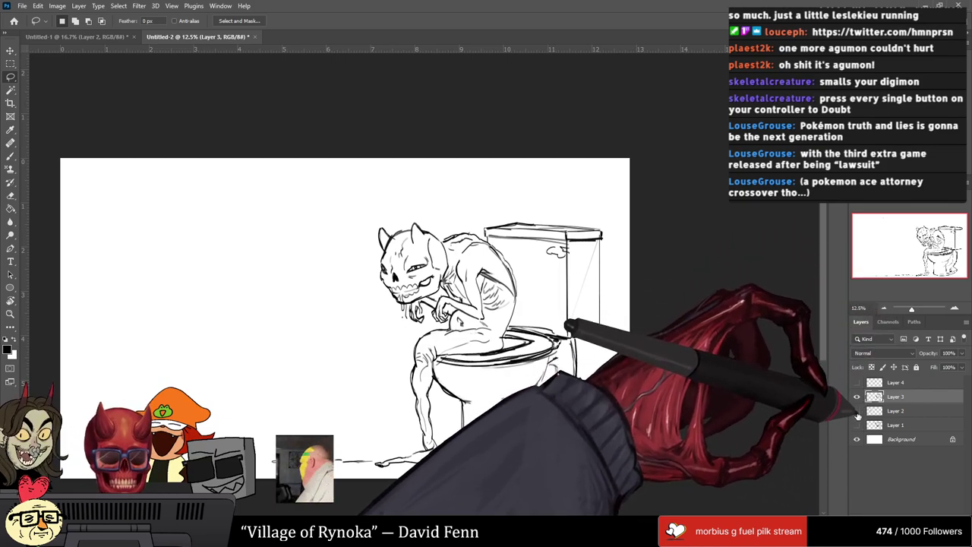
click(856, 410)
Step: Add a new layer between the line art and the toilet photo, and fill the Background with a very dark purple-grey
click(944, 505)
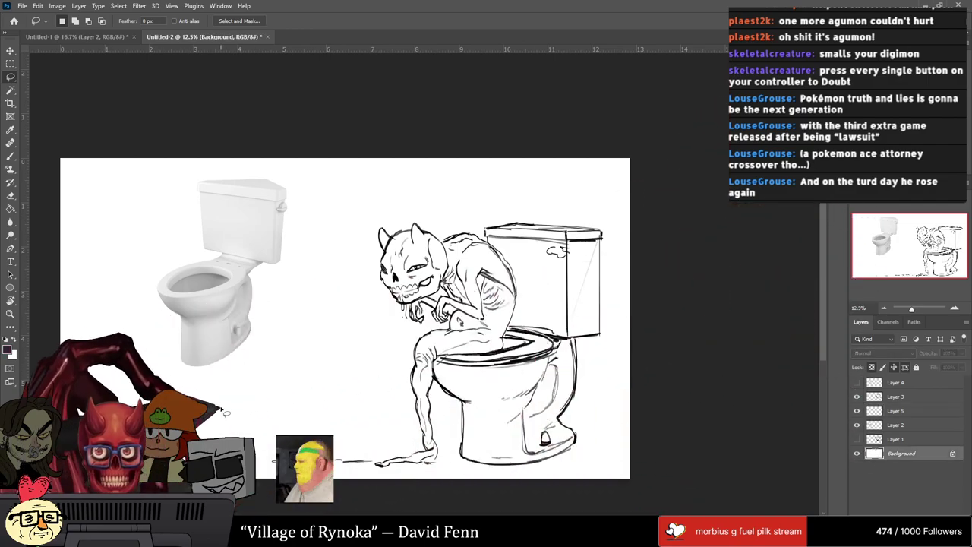
click(901, 453)
key(g)
click(342, 198)
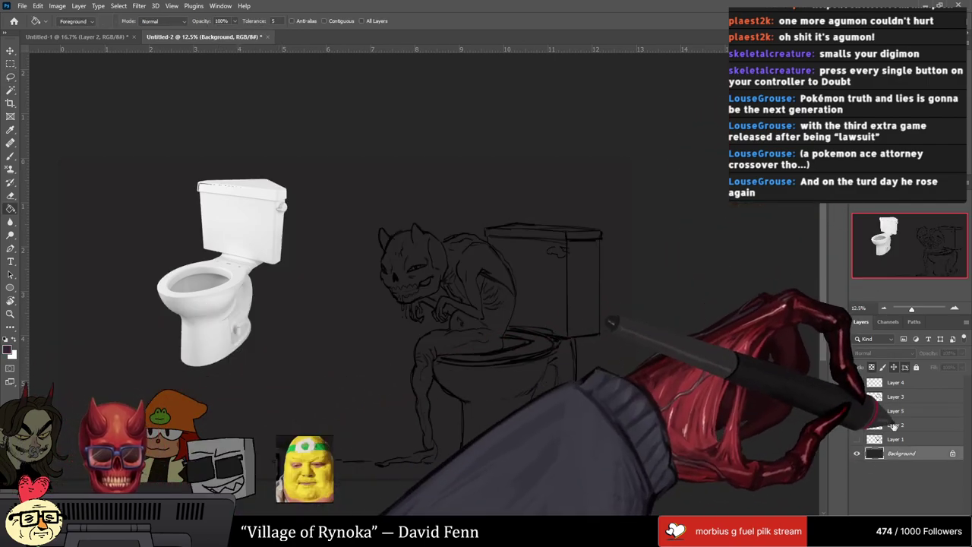
Step: Try to select the area around the figure with the Magic Wand on Layer 5
click(895, 439)
click(869, 410)
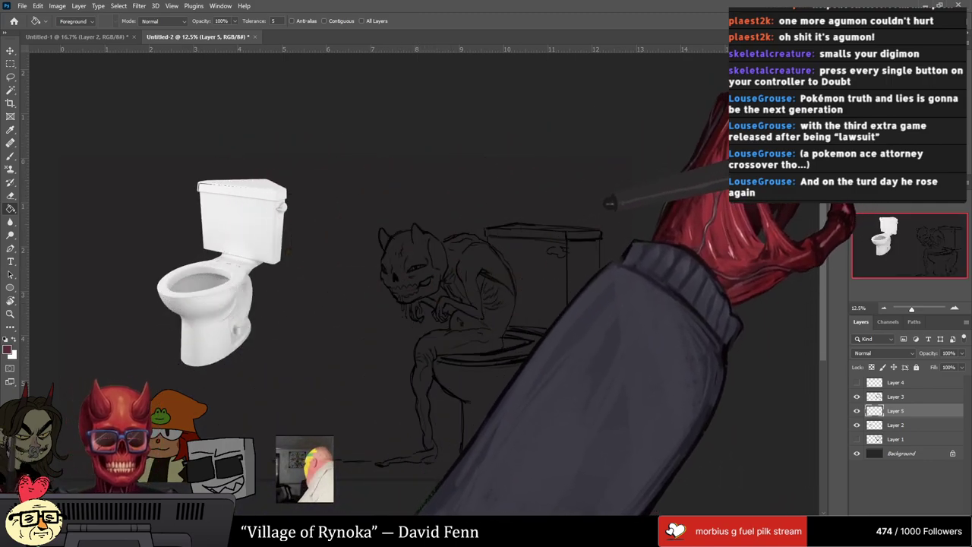
key(m)
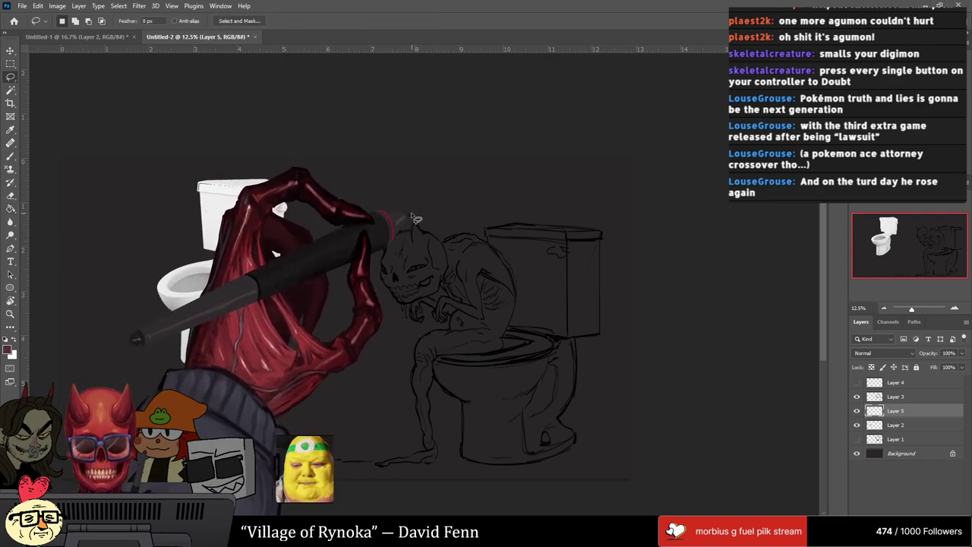
key(w)
click(395, 165)
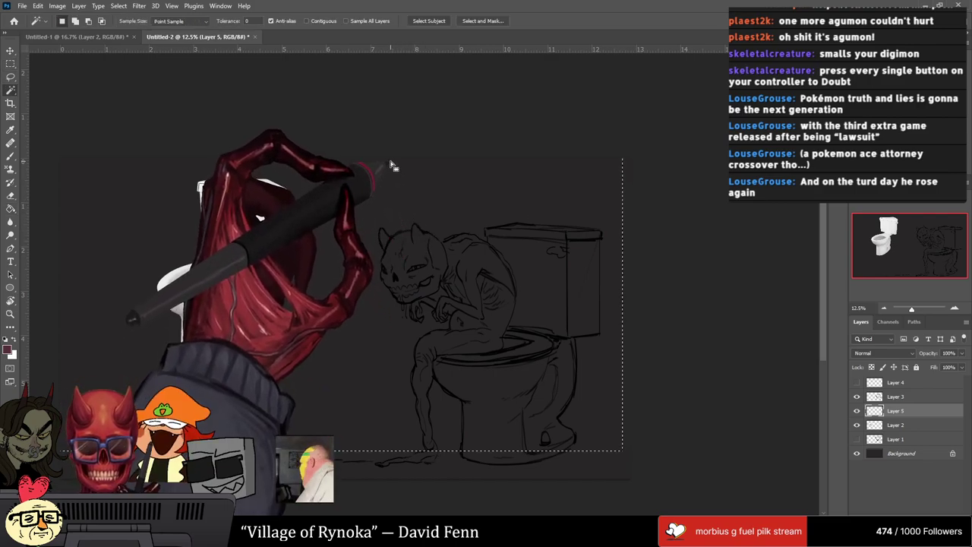
Step: Test Magic Wand selections around the line art on Layer 3 with Contiguous turned on, clear them and return to the Brush
click(881, 397)
key(ctrl+d)
click(346, 209)
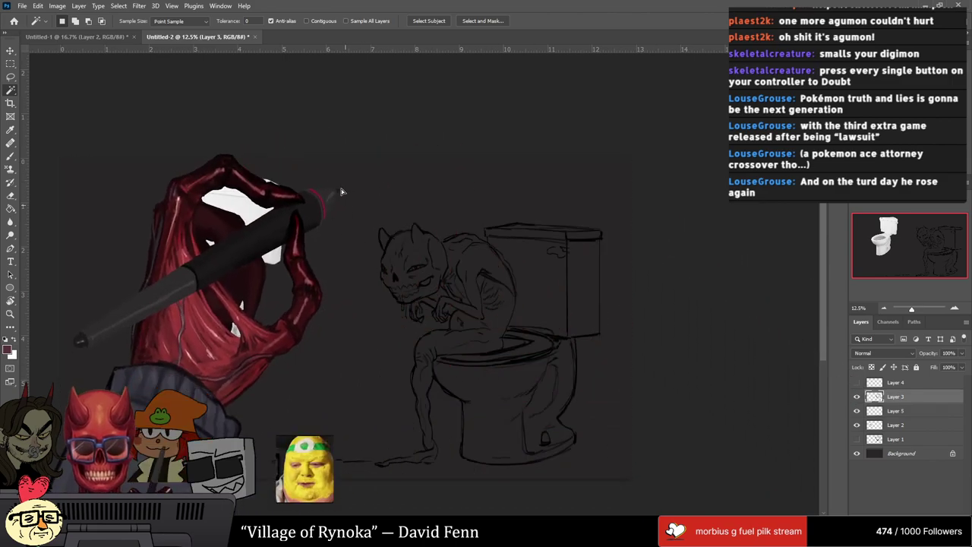
click(306, 21)
key(ctrl+d)
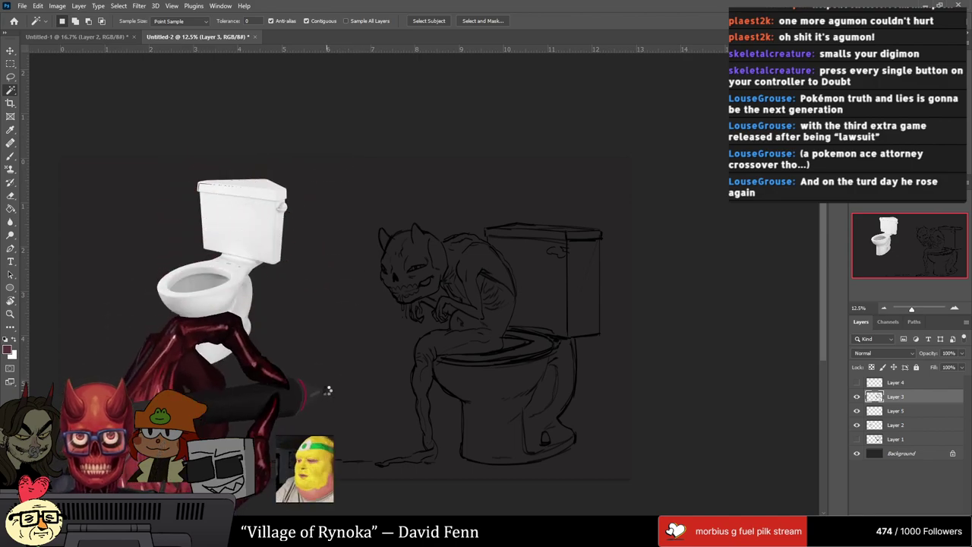
click(328, 389)
key(ctrl+d)
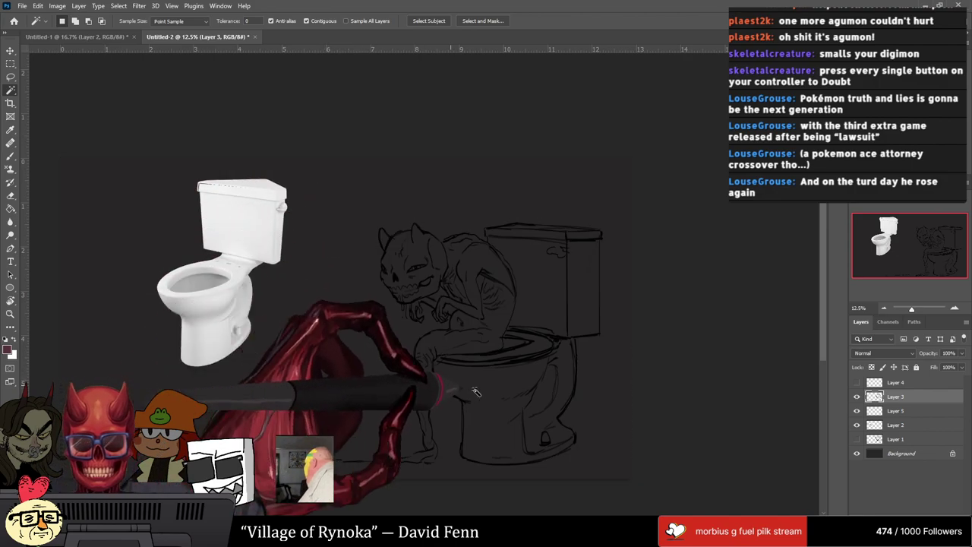
key(b)
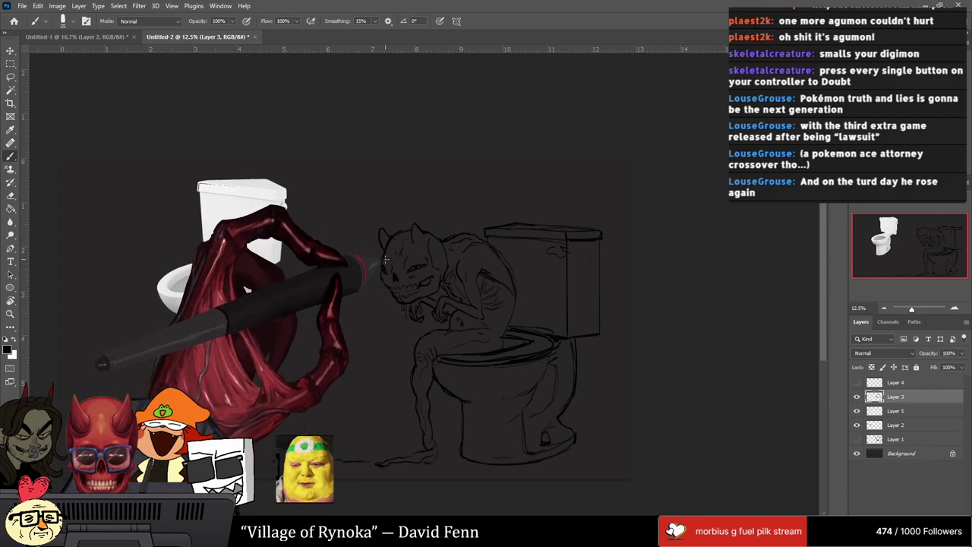
Step: Touch up the outer line along the toilet's back and base on Layer 3 with the Brush and Eraser
key(ctrl+plus)
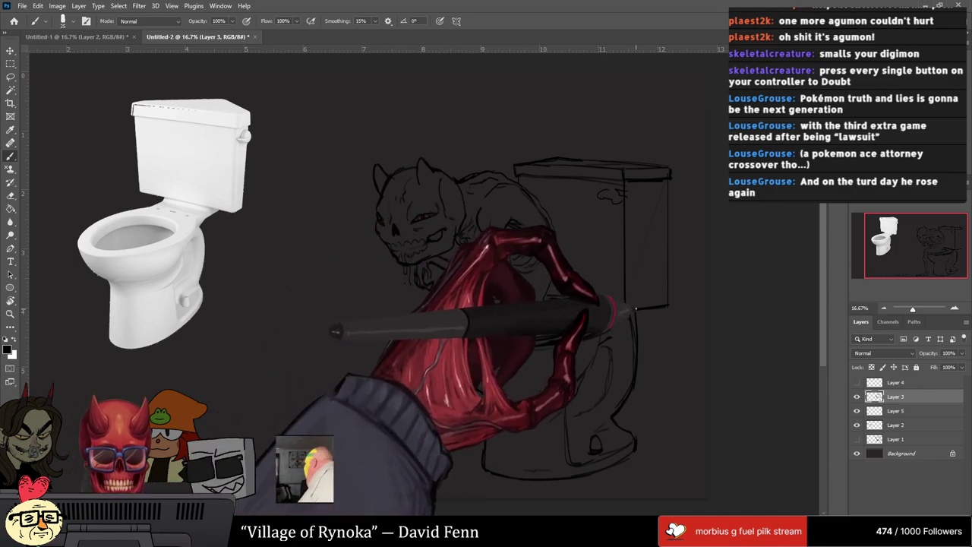
key(e)
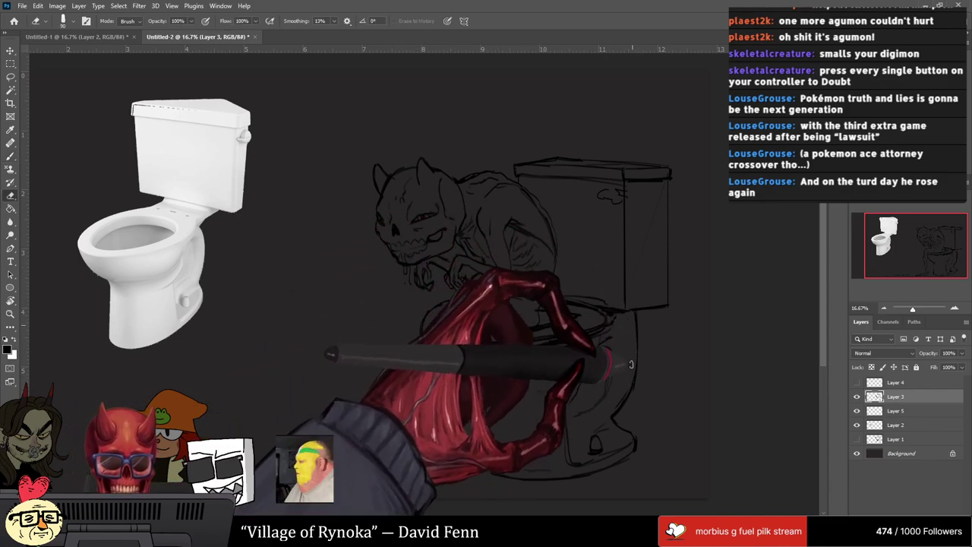
key(b)
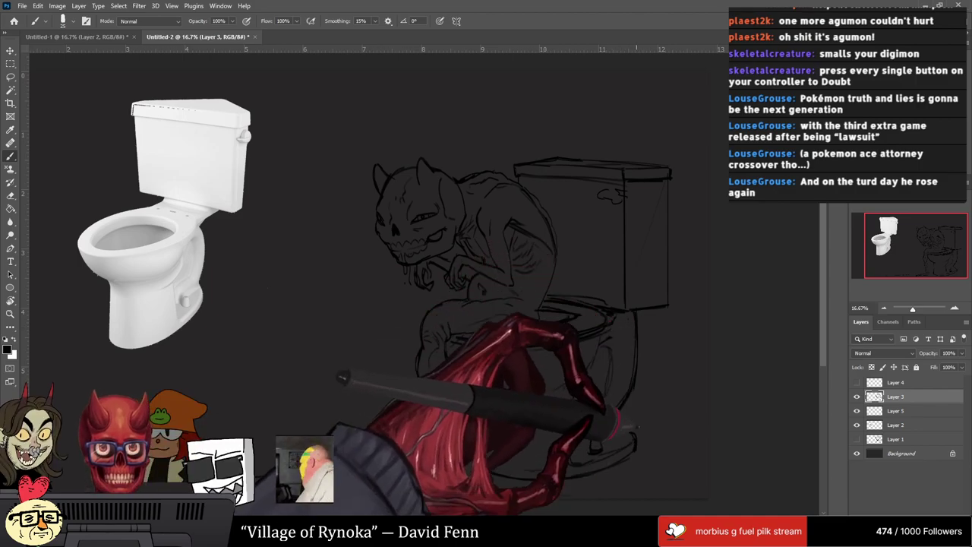
key(e)
Step: Select the empty area around the drawing on Layer 3 with the Magic Wand and invert the selection to cover figure and toilet
key(w)
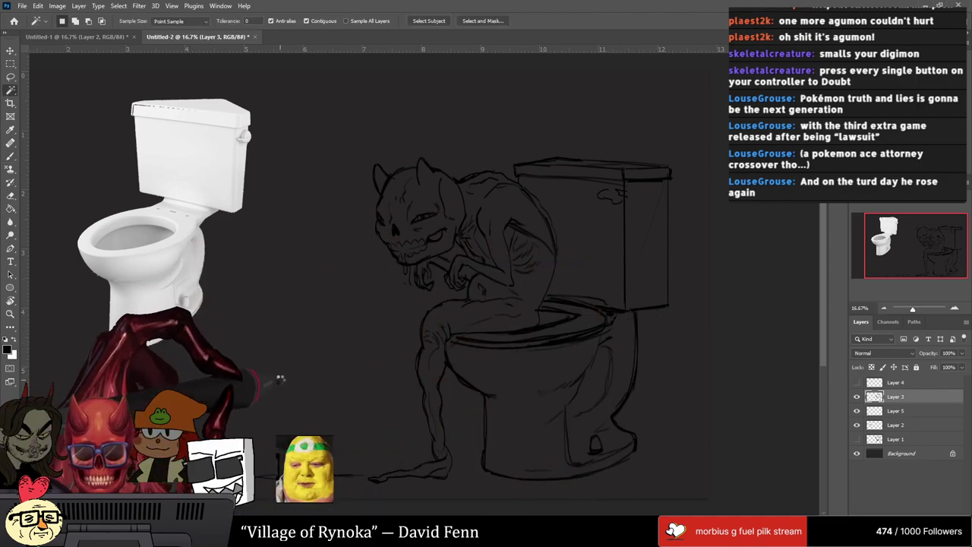
click(278, 381)
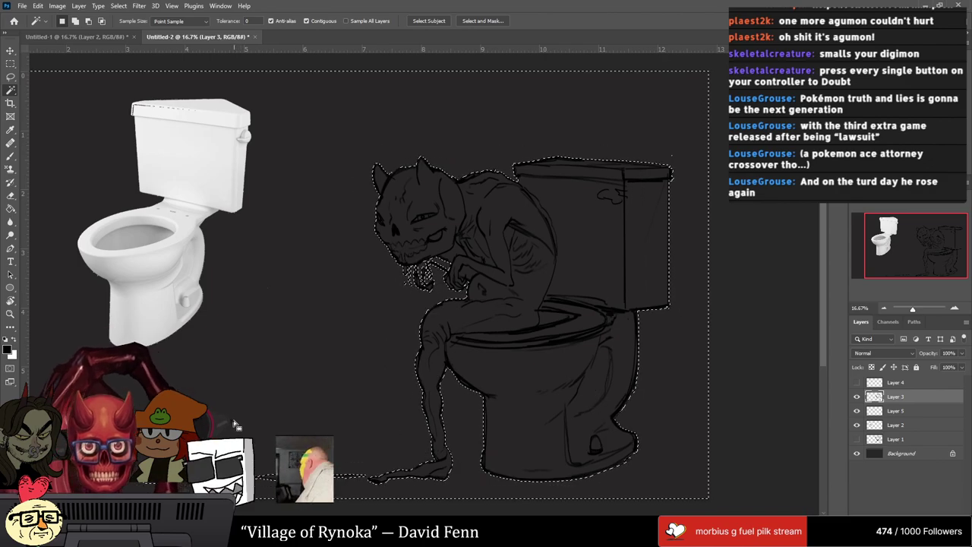
key(ctrl+shift+i)
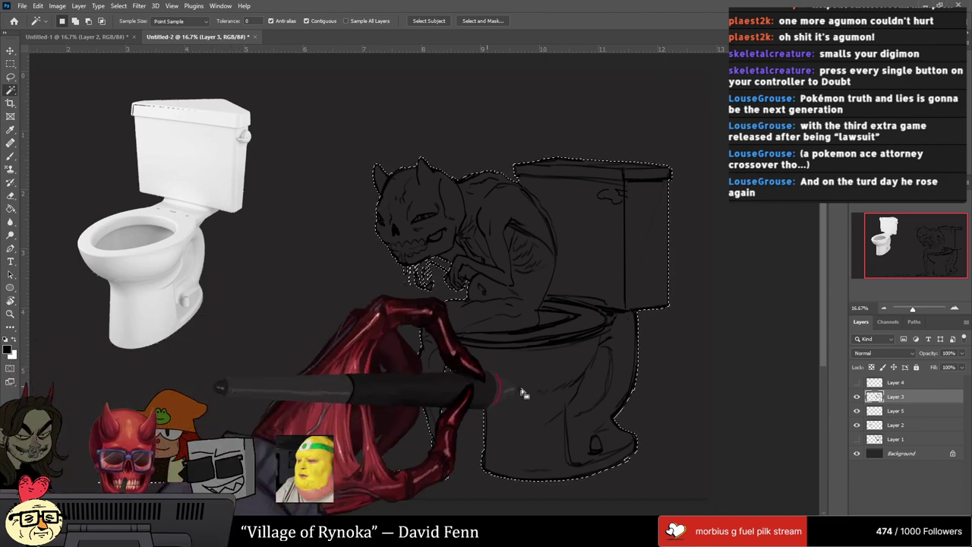
Step: Fill the selected figure and toilet silhouette on Layer 5 with a dark maroon base colour, then deselect
click(871, 408)
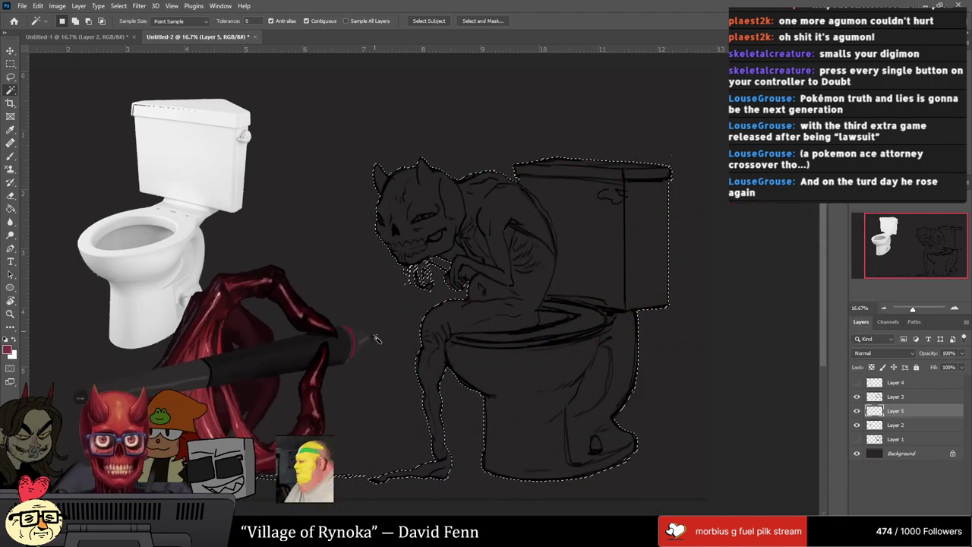
key(g)
click(437, 333)
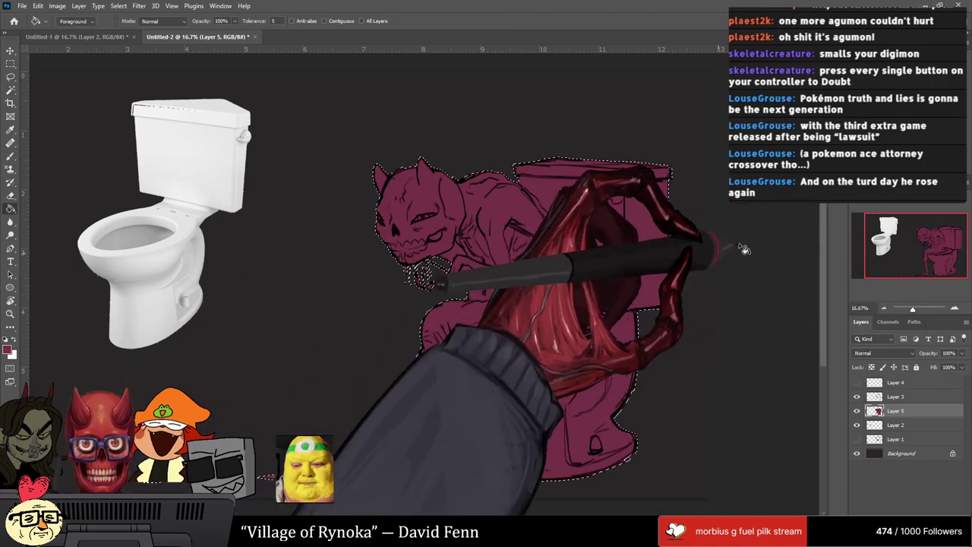
click(422, 294)
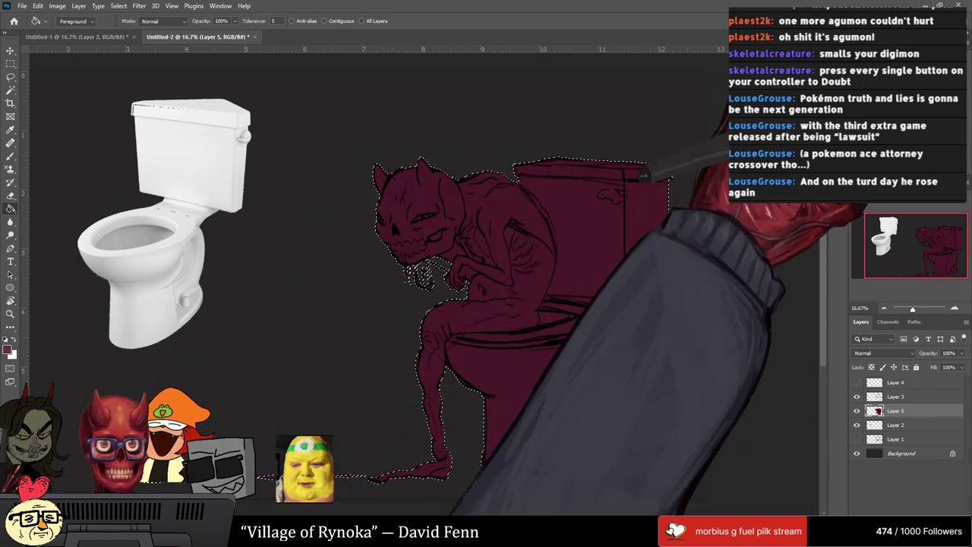
key(ctrl+z)
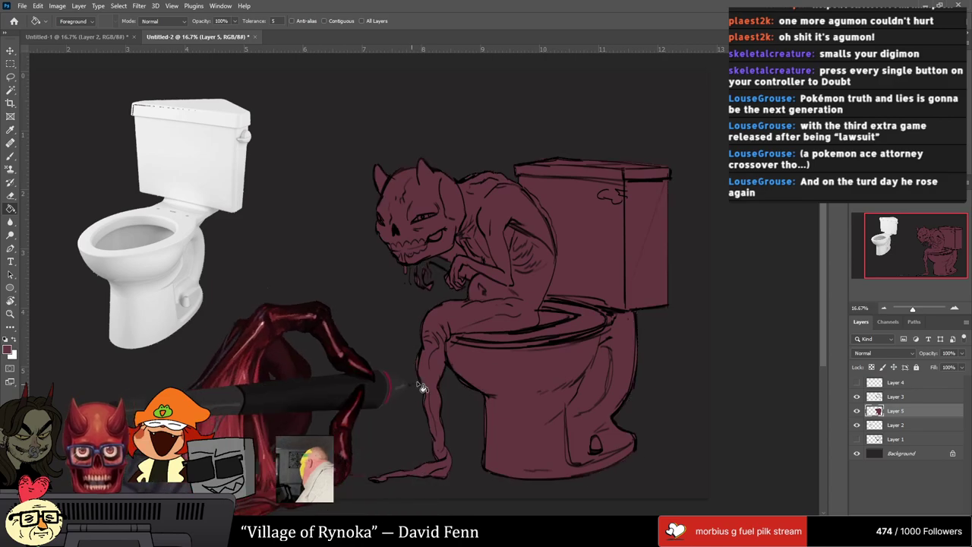
key(ctrl+z)
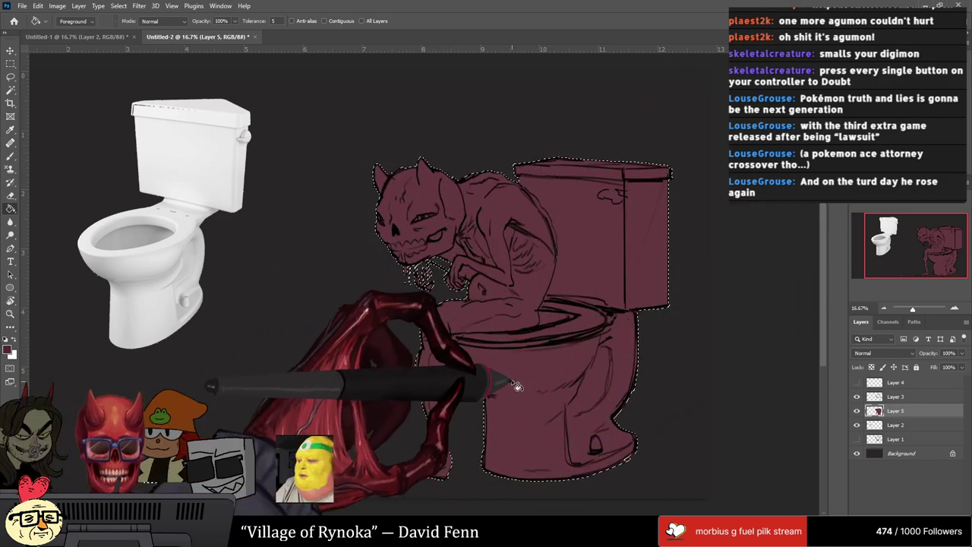
key(ctrl+d)
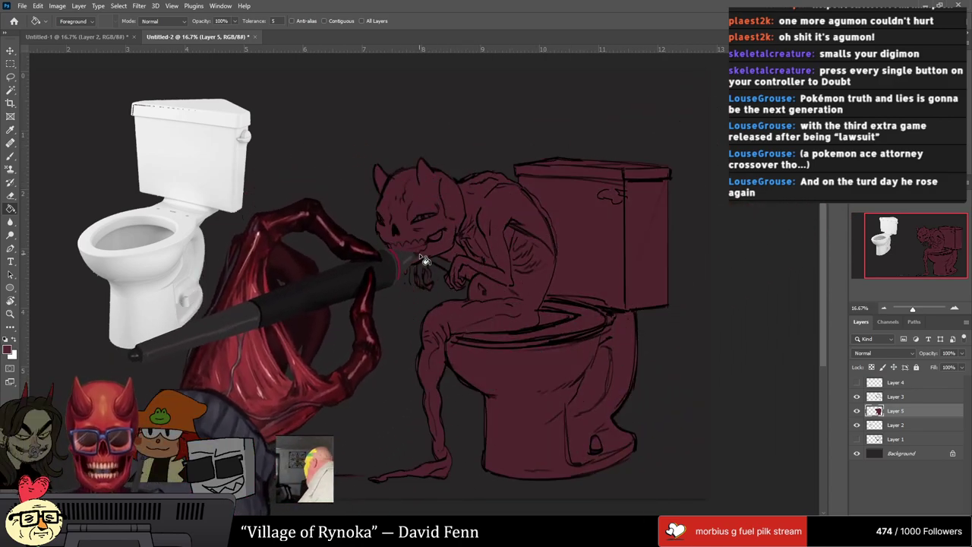
Step: Lasso the unfilled hand below the chin on Layer 5, fill it with the dark maroon and tidy it with the Eraser
key(l)
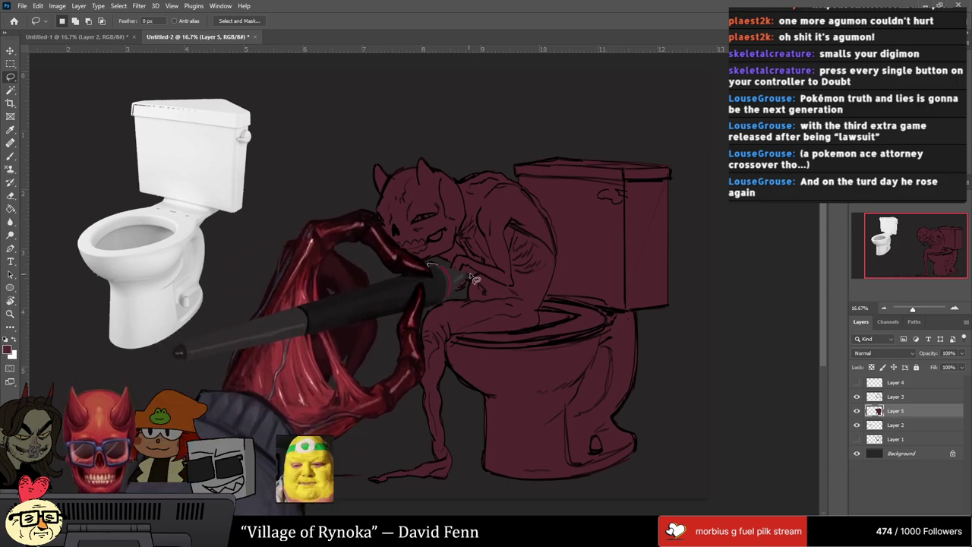
drag(415, 257, 438, 262)
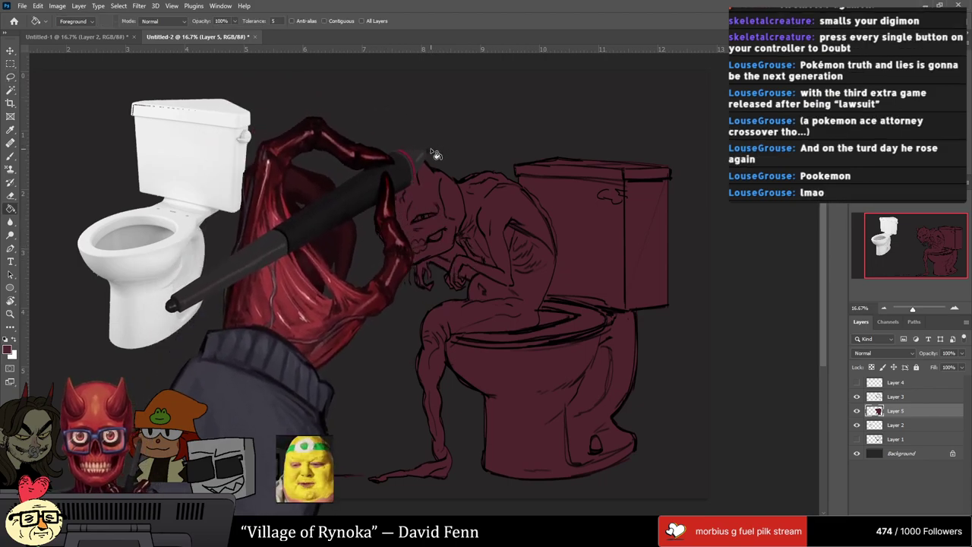
key(m)
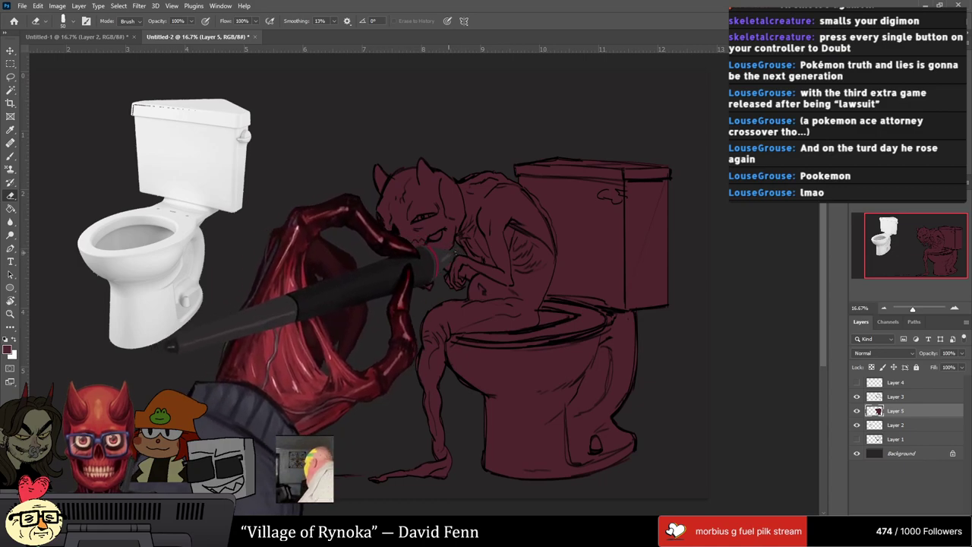
Step: Add a new layer clipped to the Layer 5 silhouette and paint the whole horned figure dark red on it
key(ctrl+minus)
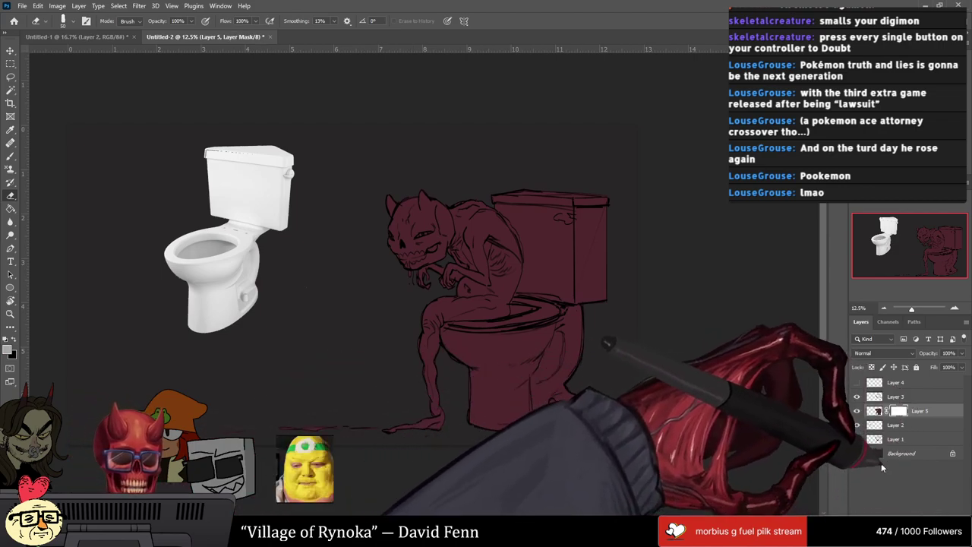
click(926, 500)
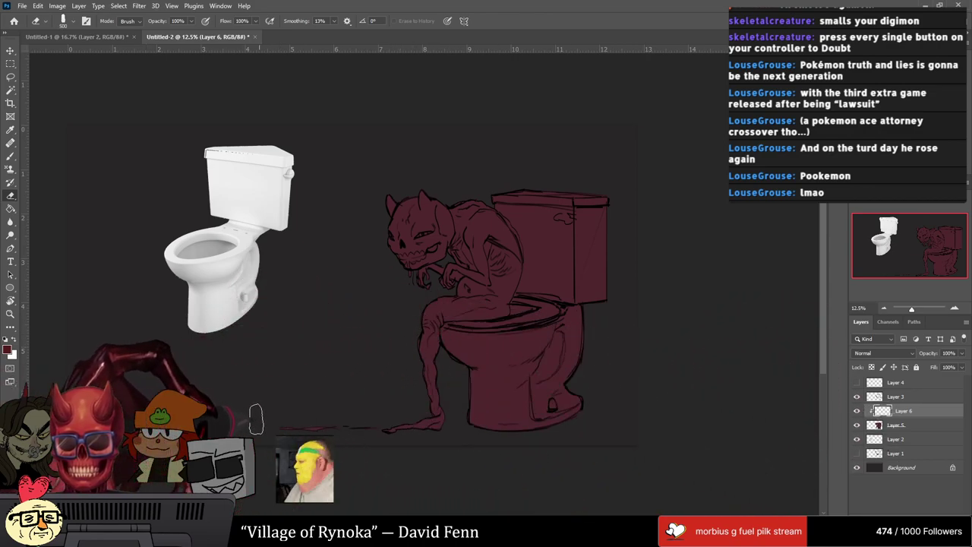
key(b)
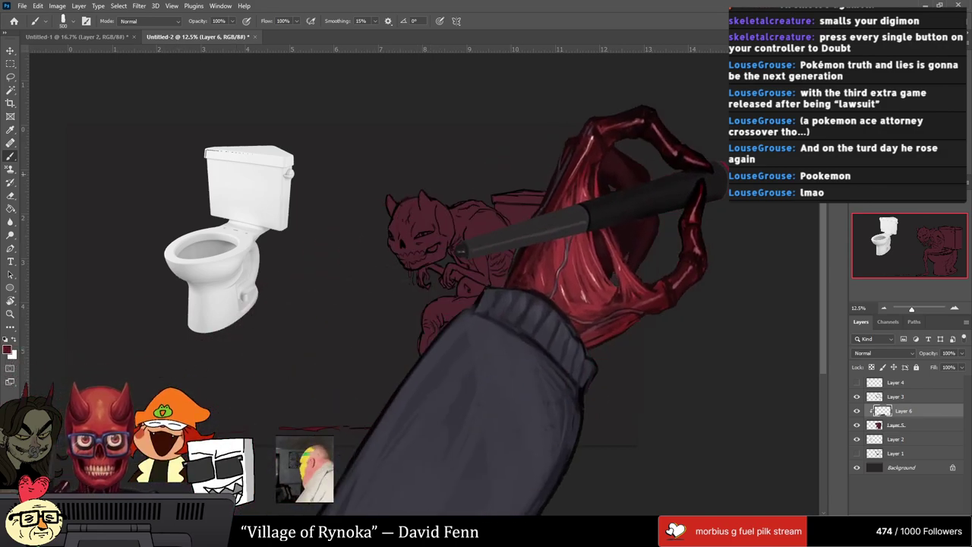
drag(431, 422, 378, 429)
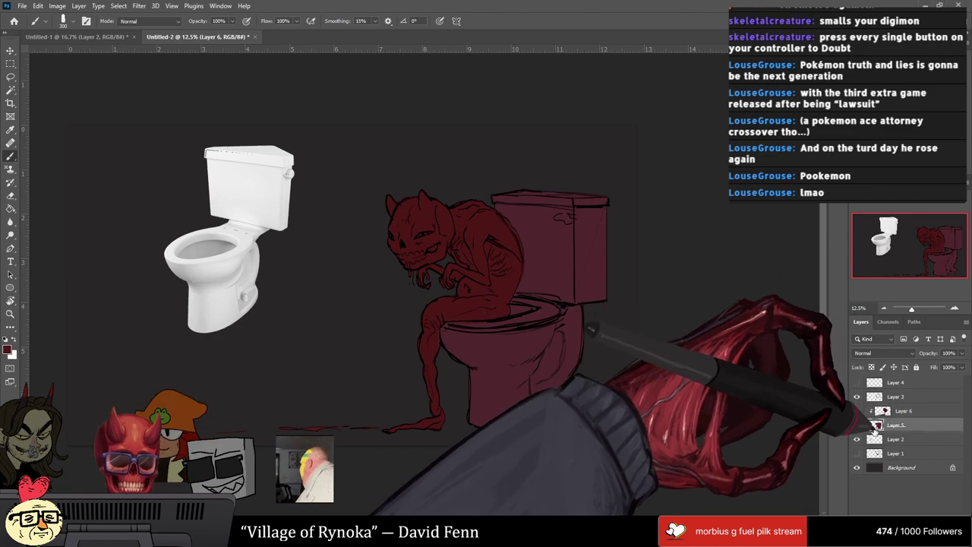
Step: Paint the toilet light grey on a new clipped layer beneath Layer 6, and clean up the figure's red edges on Layer 6
key(ctrl+shift+alt+n)
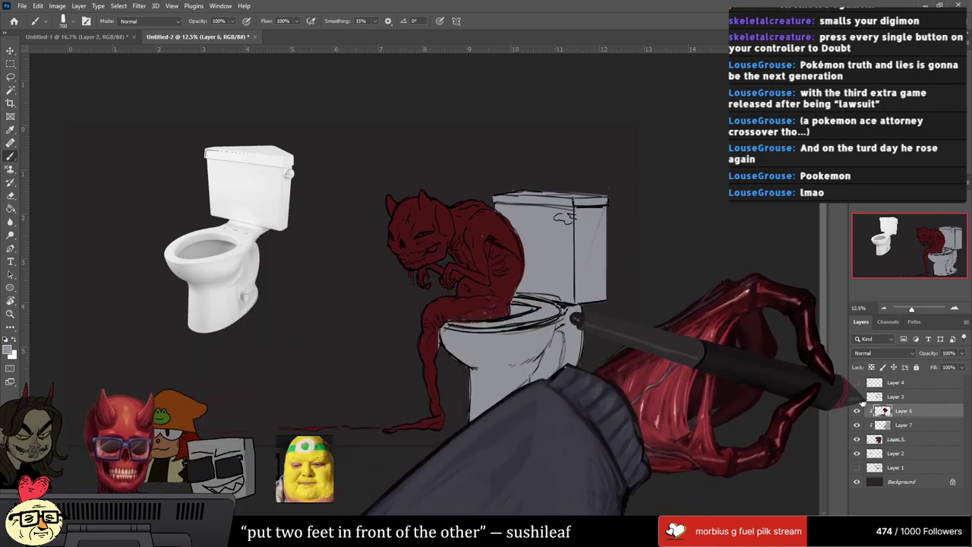
click(902, 410)
alt+click(535, 286)
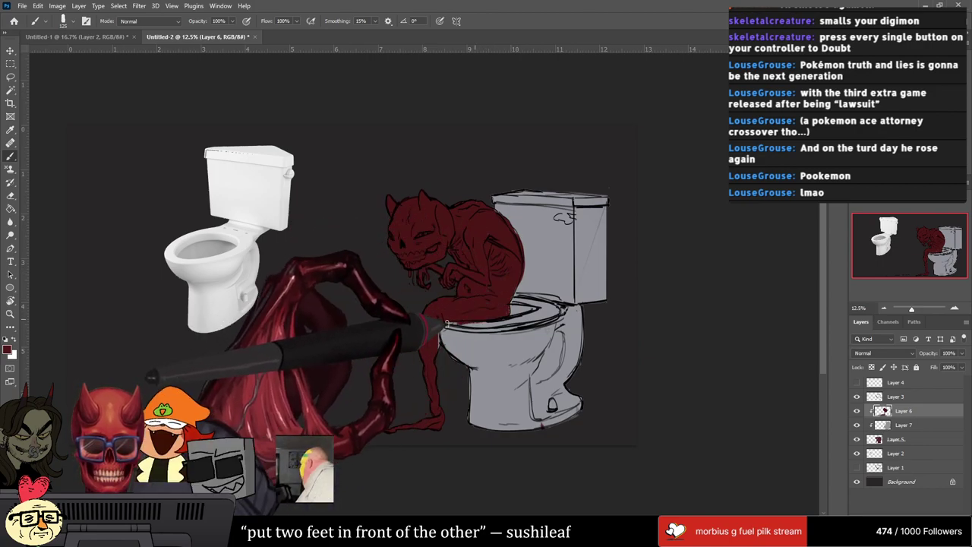
key(e)
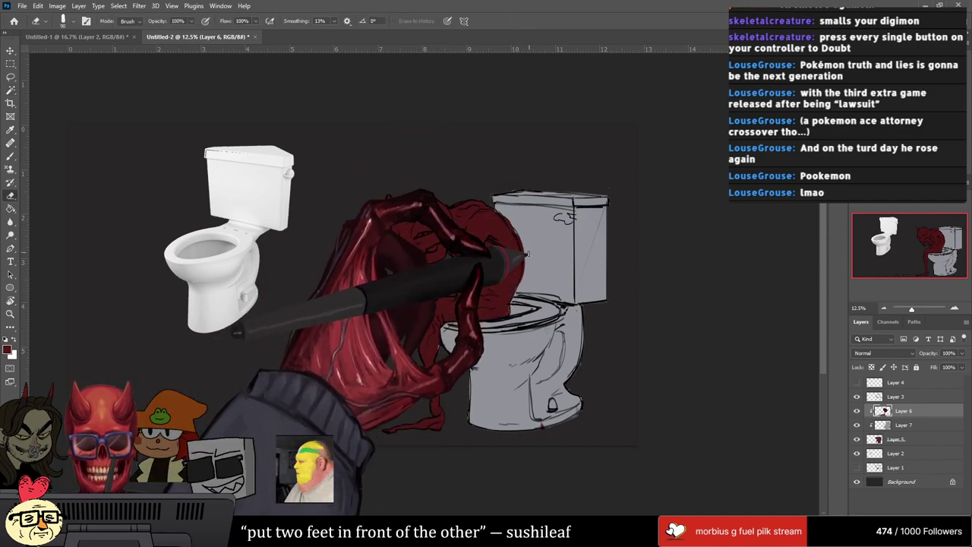
key(i)
key(b)
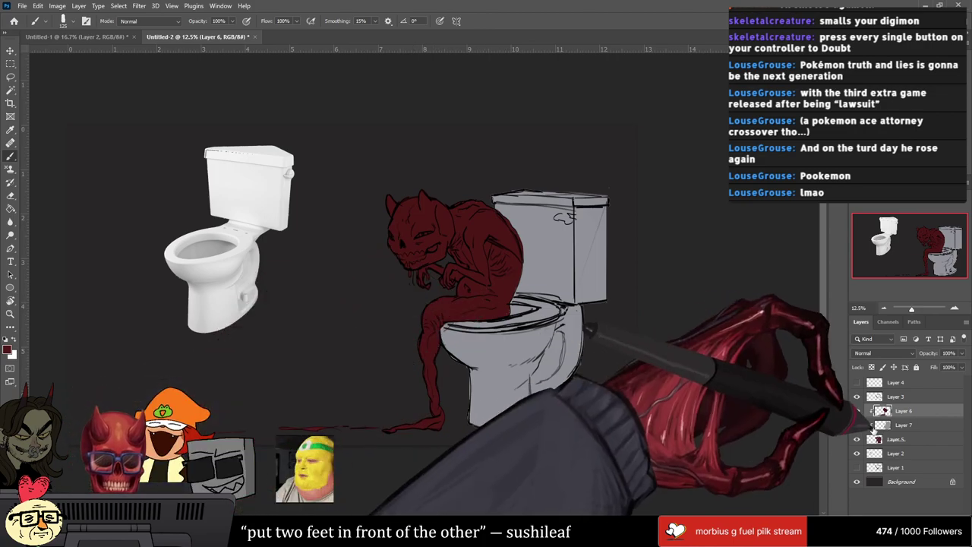
Step: Shade the underside of the toilet bowl on Layer 7 with darker greys, sampling tones and reducing the brush size to 200
key(alt+[)
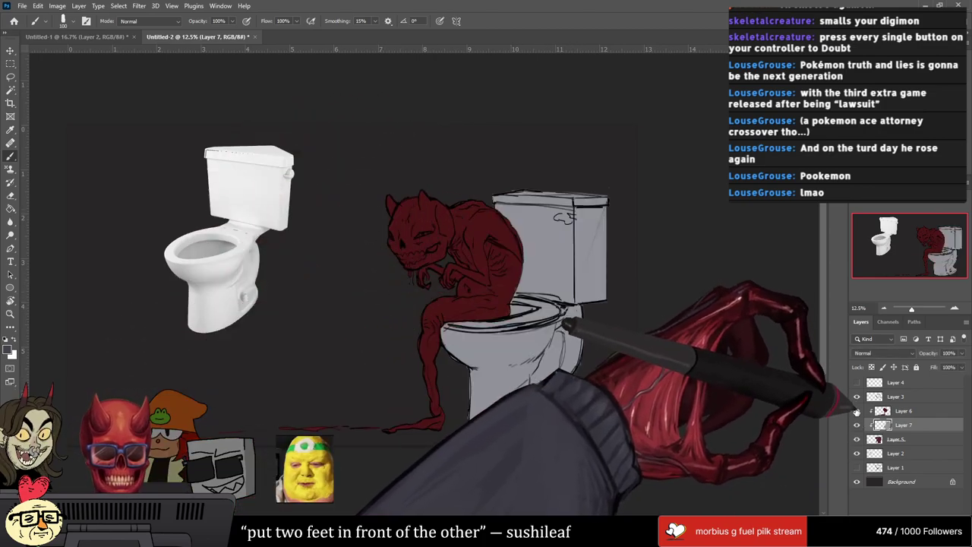
key(i)
key(b)
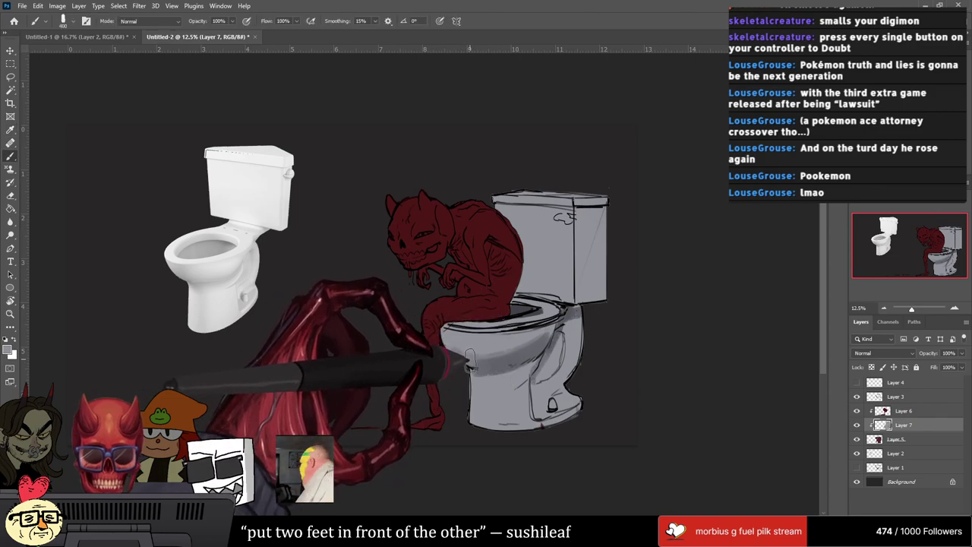
key(i)
key(b)
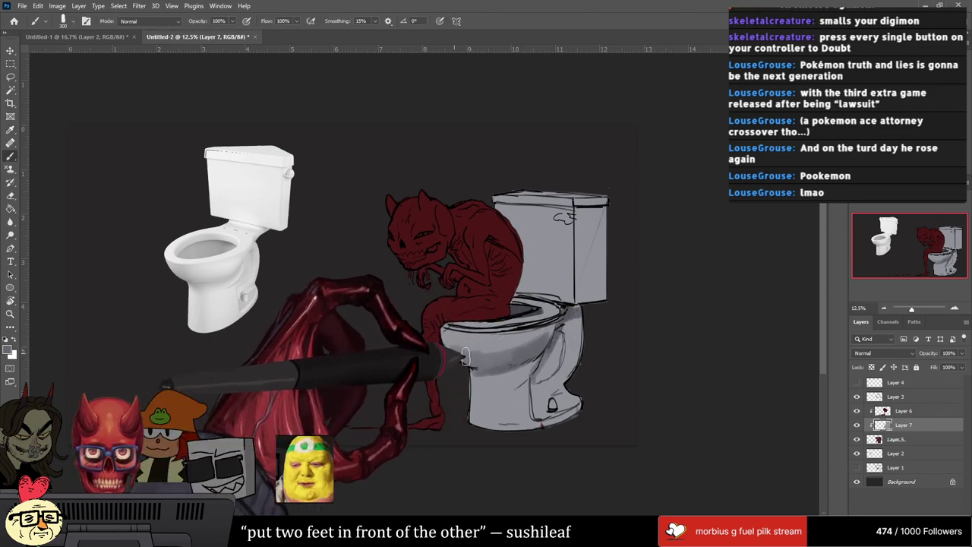
key(bracketleft)
key(bracketleft)
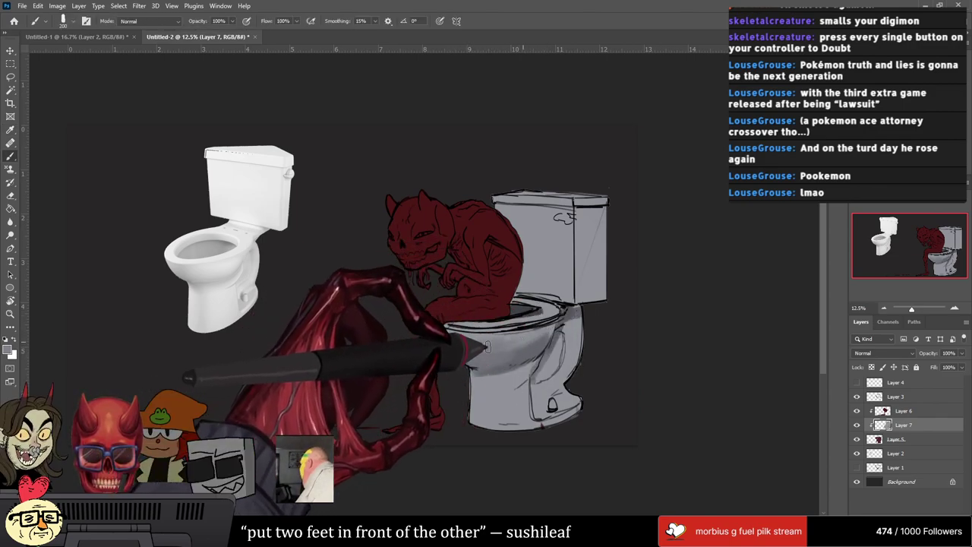
Step: Shade the curved rear part of the toilet's pedestal on Layer 7 in darker grey, varying the brush size between 600 and 200
key(bracketright)
key(bracketright)
key(bracketright)
key(bracketright)
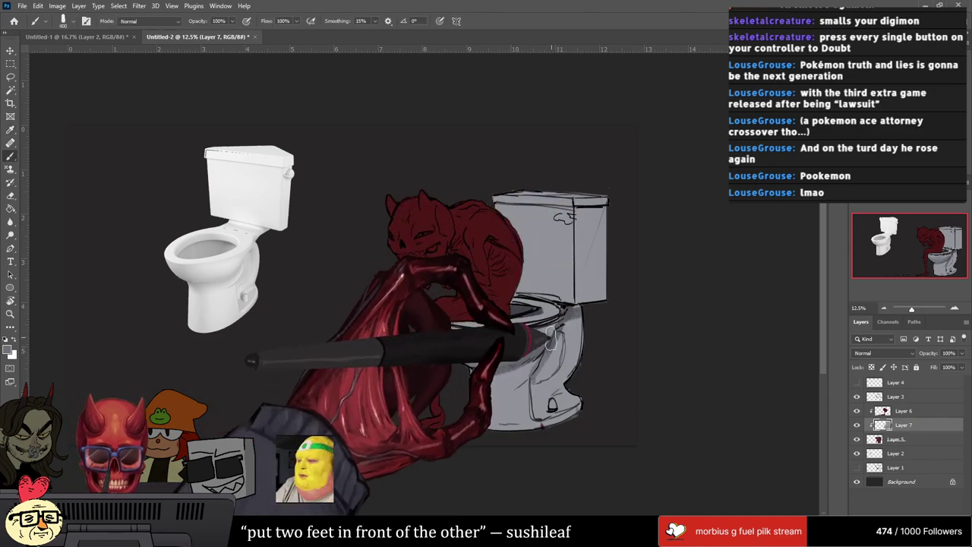
key(bracketleft)
key(bracketleft)
key(bracketleft)
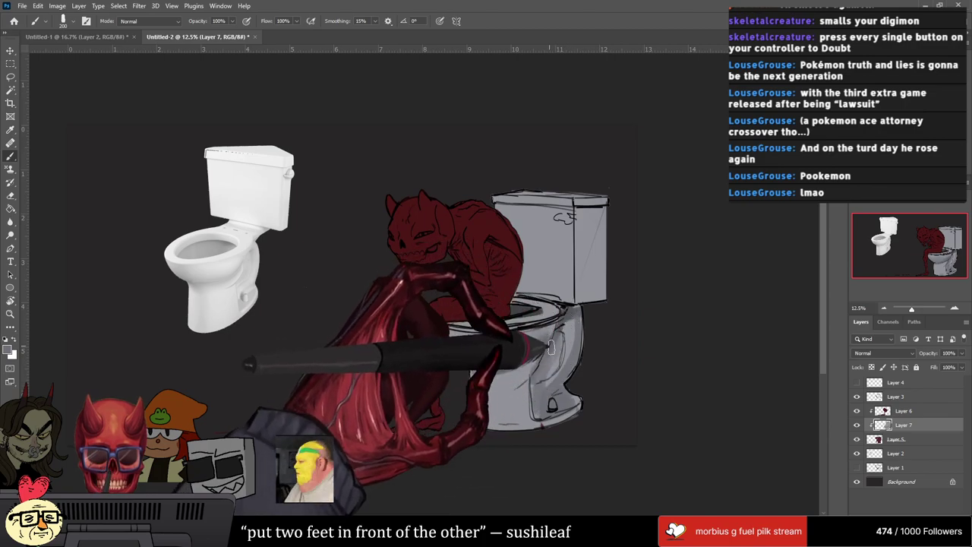
Step: Shade the side panel of the toilet tank on Layer 7 in darker grey with a brush of size 400 and smaller
key(bracketright)
key(bracketright)
key(bracketright)
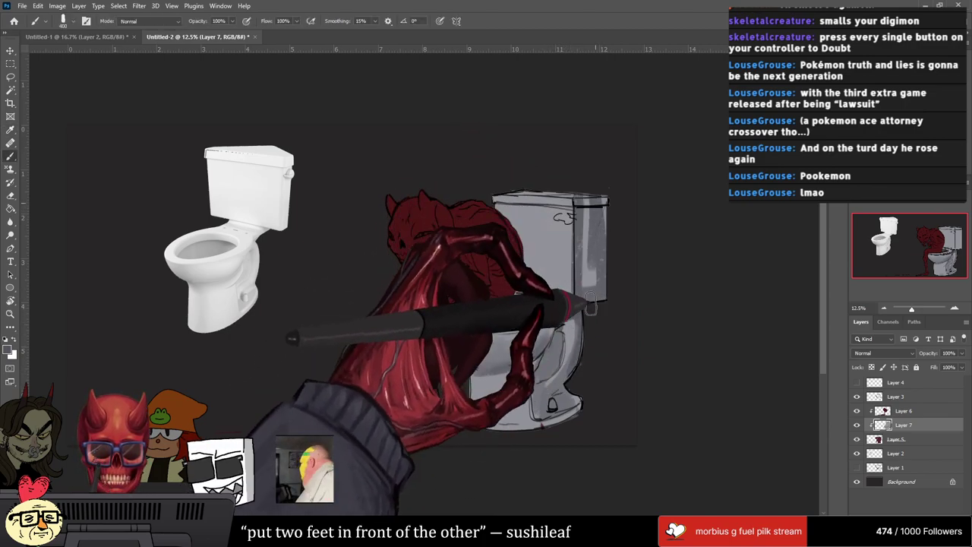
key(bracketleft)
key(bracketleft)
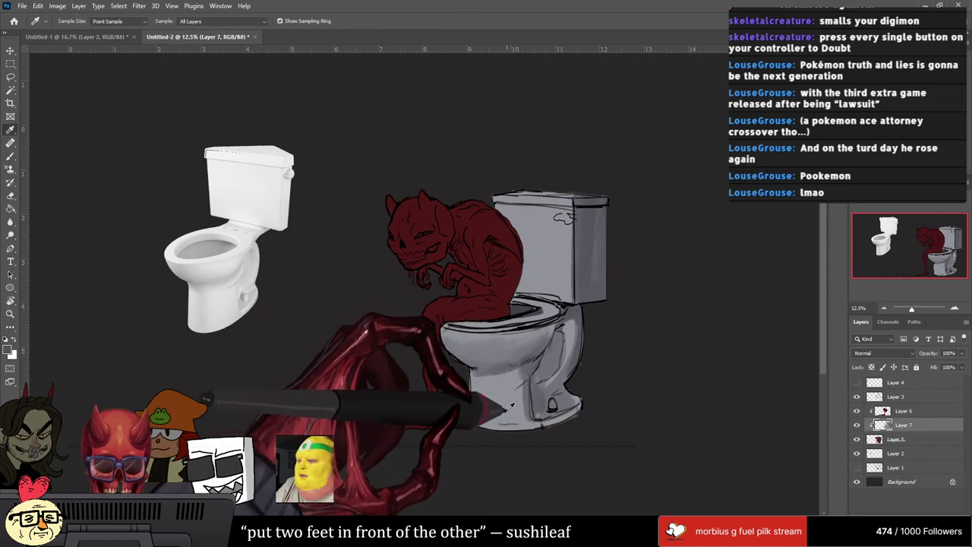
Step: Blend grey shading into the toilet's front base, seat and tank on Layer 7, using sampled tones and brush sizes from 250 to 400
key(bracketright)
key(bracketright)
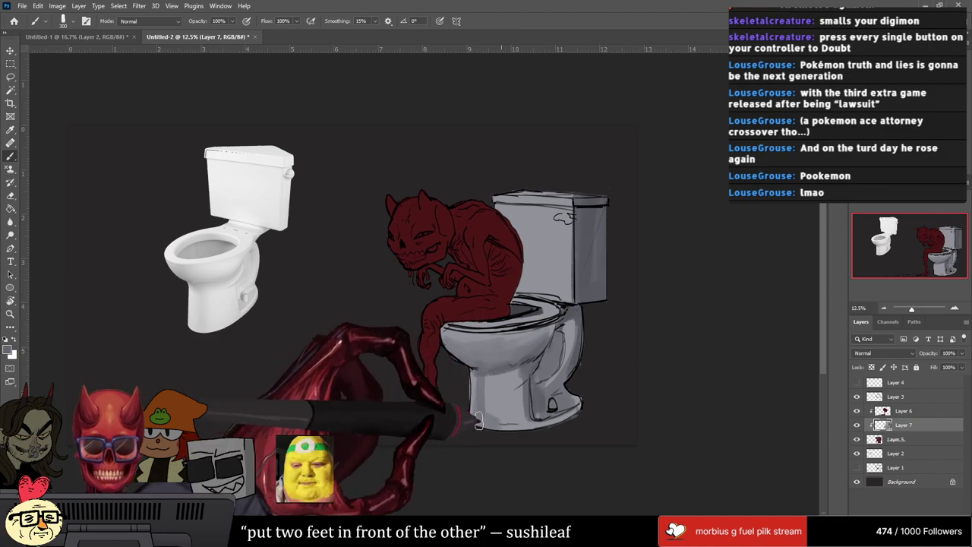
key(bracketright)
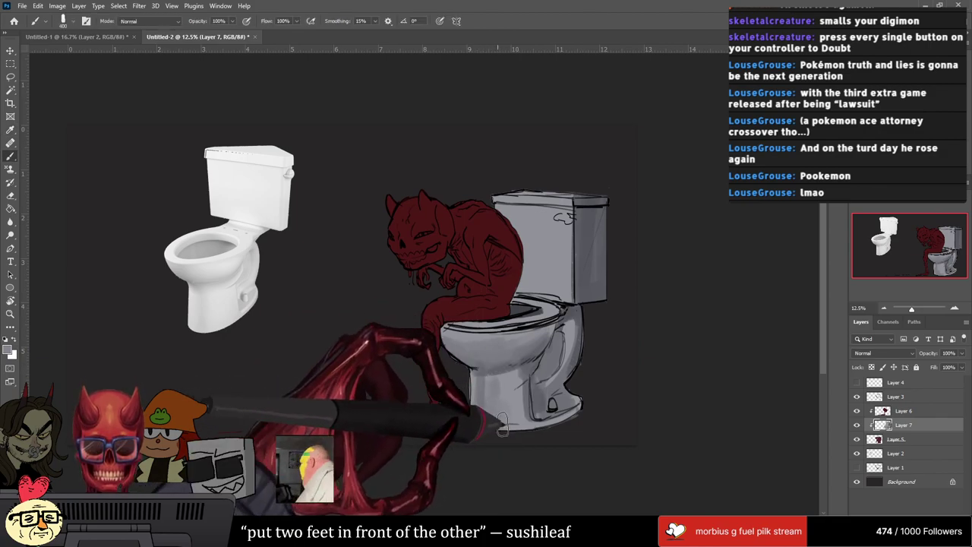
key(i)
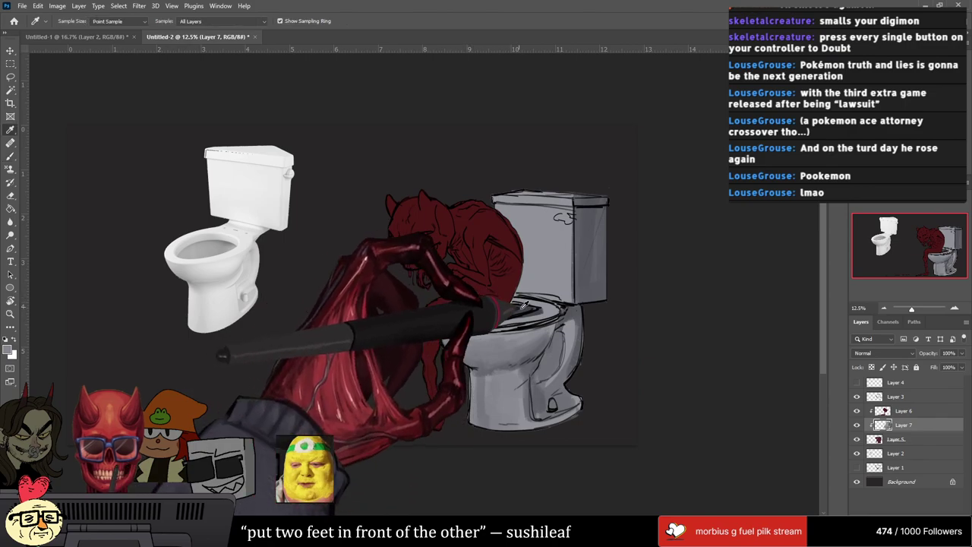
key(b)
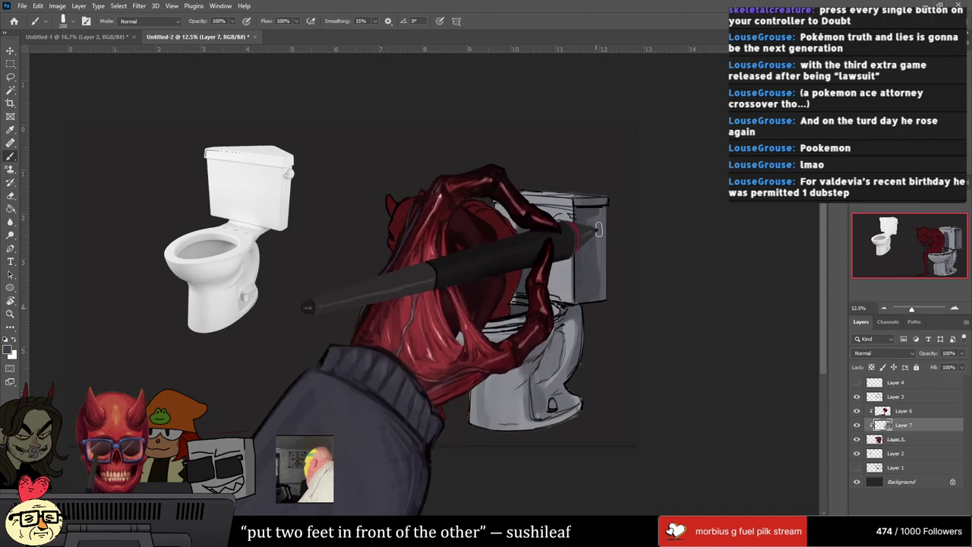
Step: Paint lighter red tones over the figure's legs, torso and arms on Layer 6, reducing the brush size from 400 to 175
key(ctrl+minus)
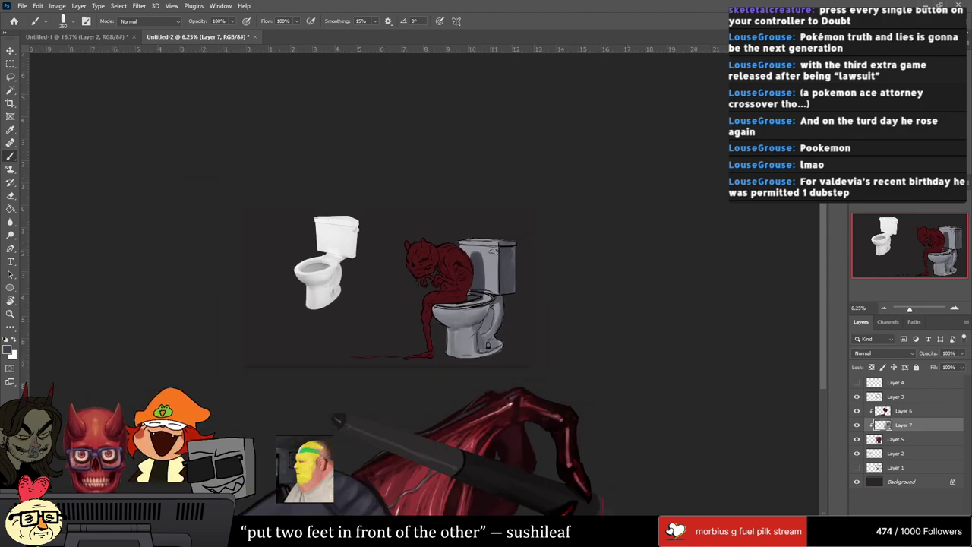
key(ctrl+plus)
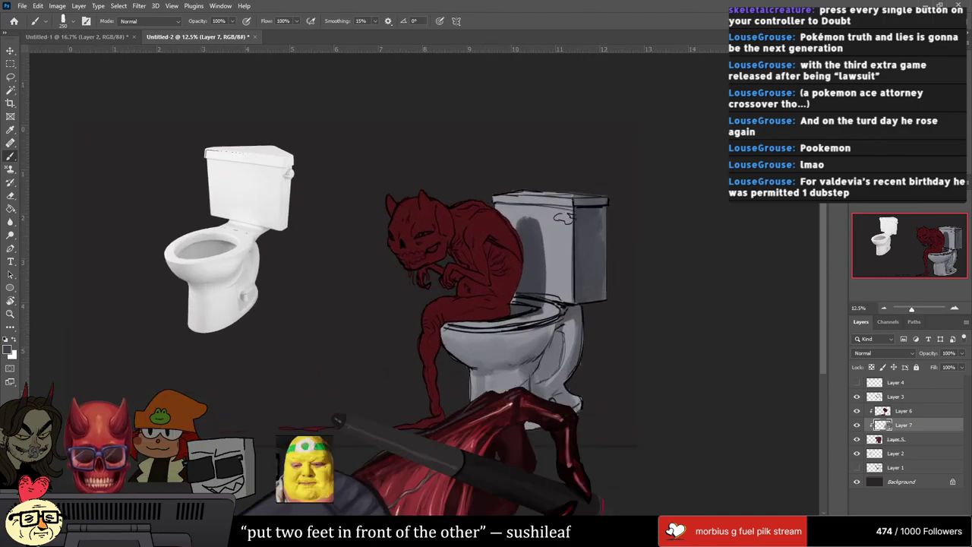
key(alt+])
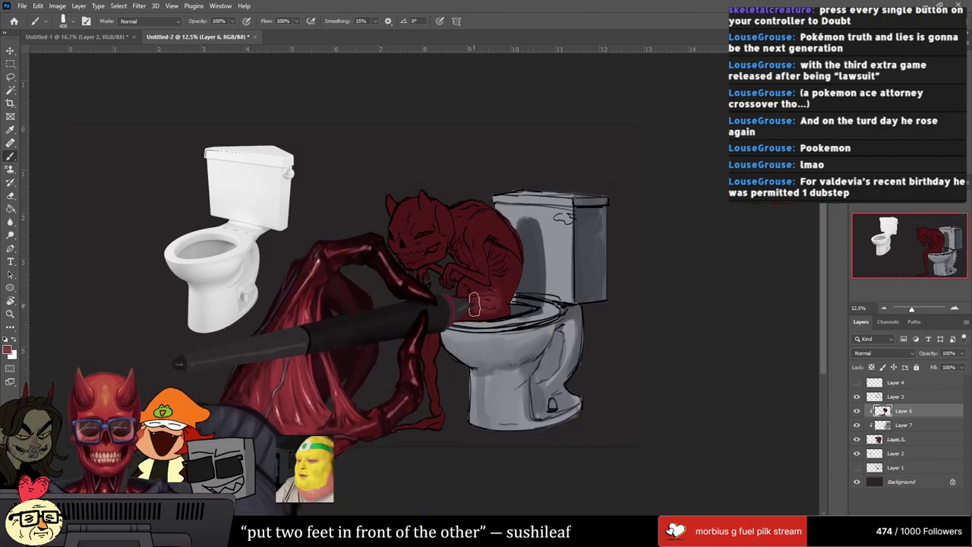
key(bracketleft)
key(bracketleft)
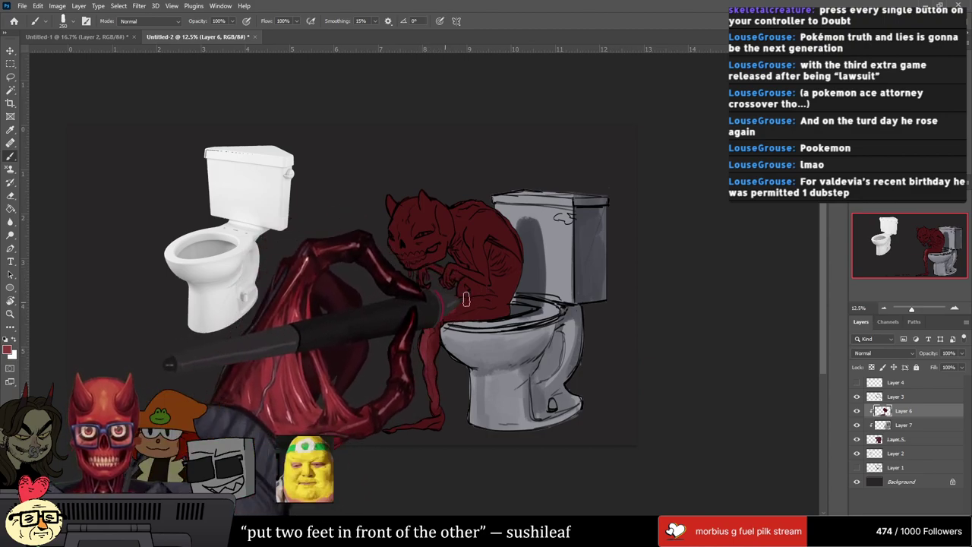
key(bracketleft)
key(bracketleft)
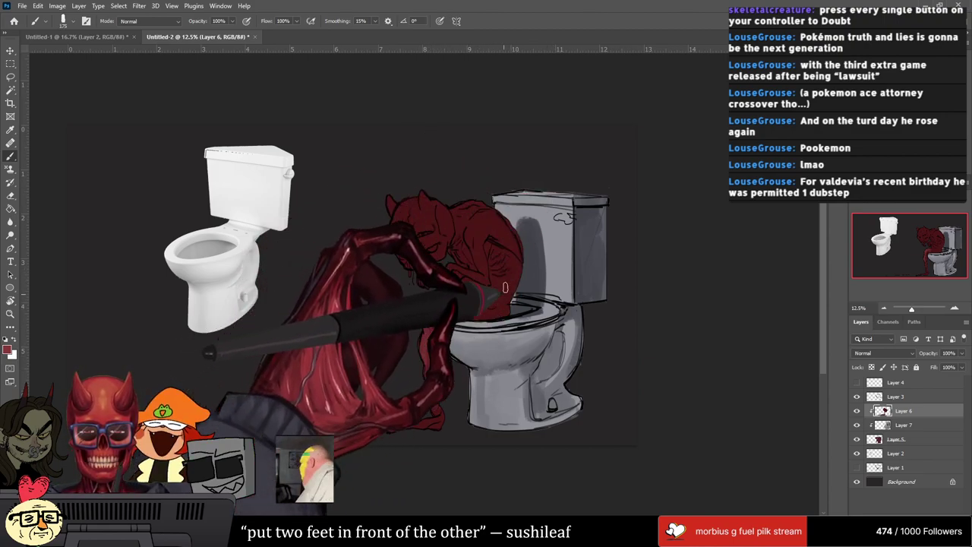
key(bracketright)
key(bracketright)
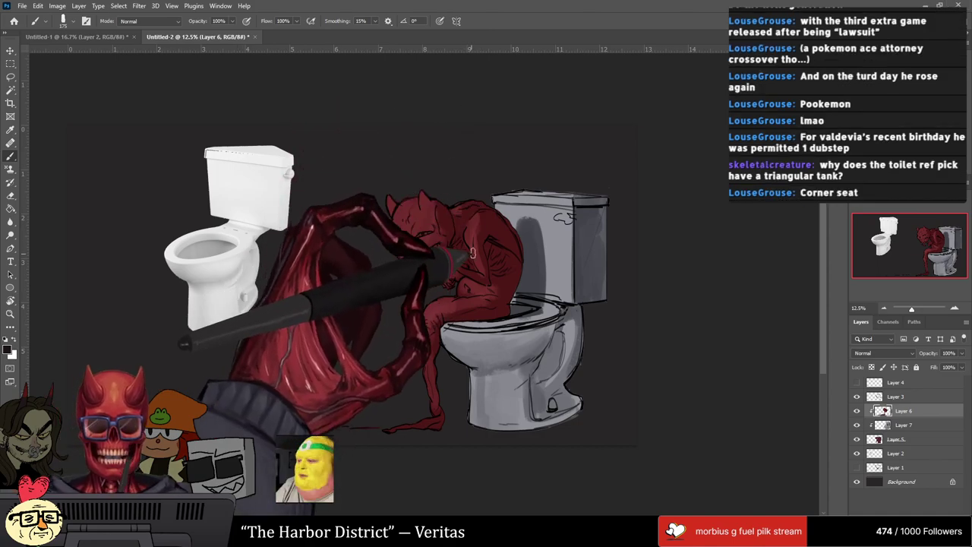
Step: Work a tone sampled from the figure's head into its red shading on Layer 6 at brush size 100
key(i)
click(432, 201)
key(b)
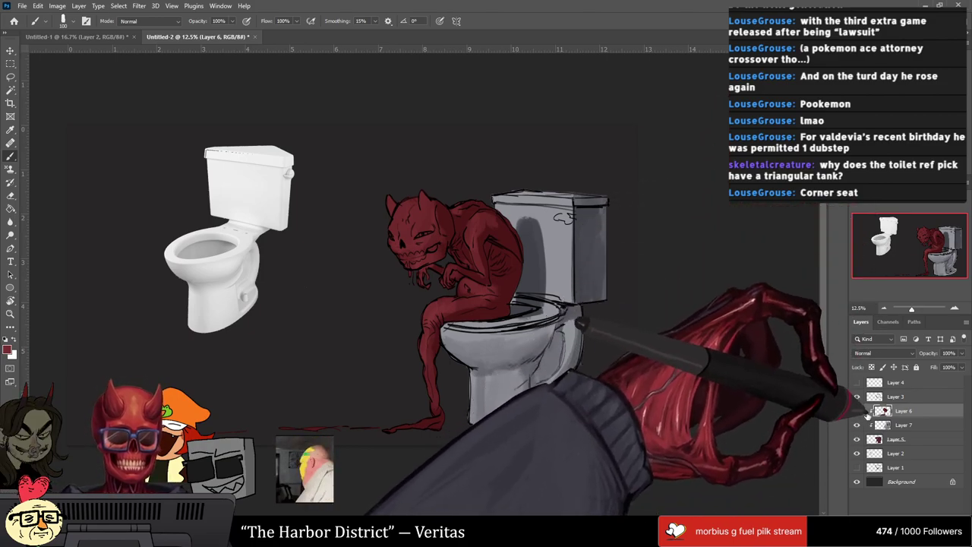
Step: Try to shift the figure's red shading on Layer 6 towards orange-brown with a Hue/Saturation adjustment
click(57, 5)
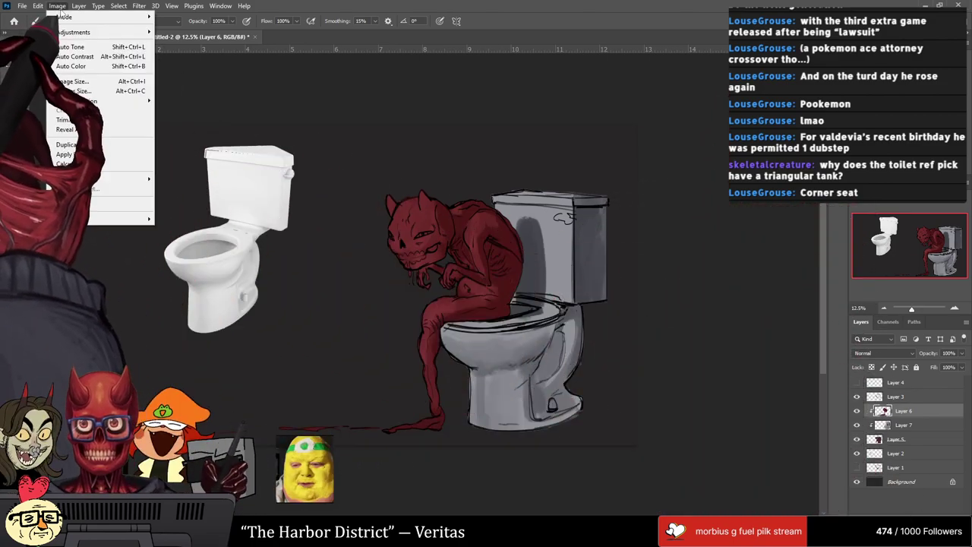
mouse_move(67, 32)
click(199, 86)
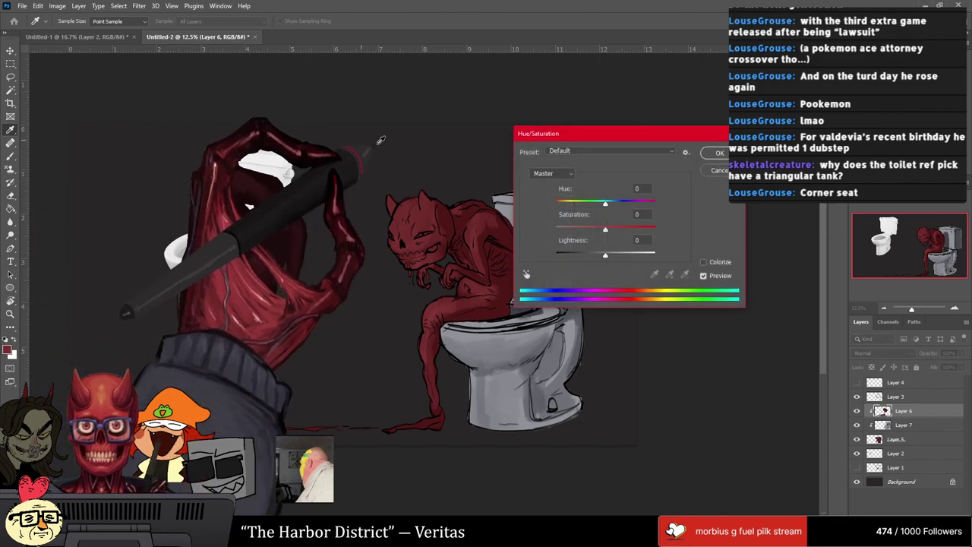
drag(605, 203, 601, 205)
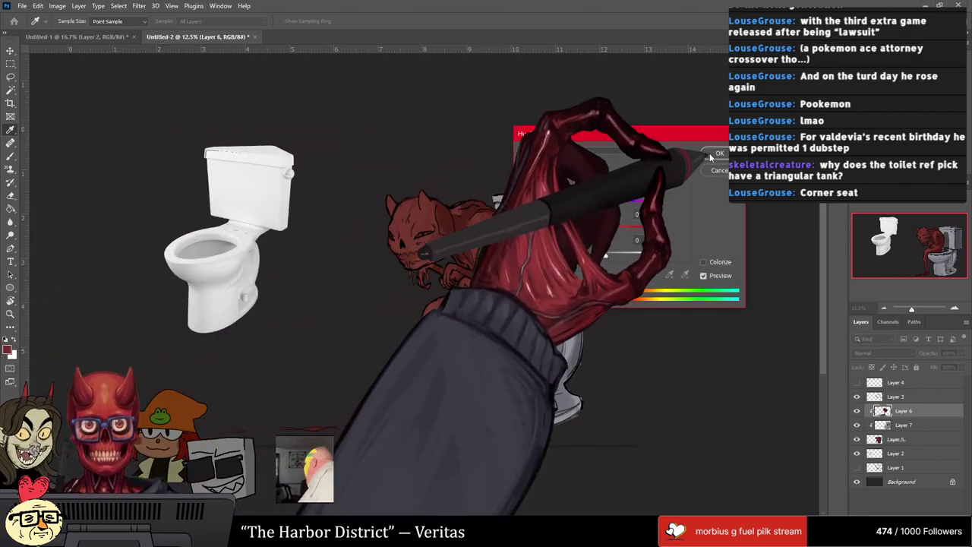
click(713, 154)
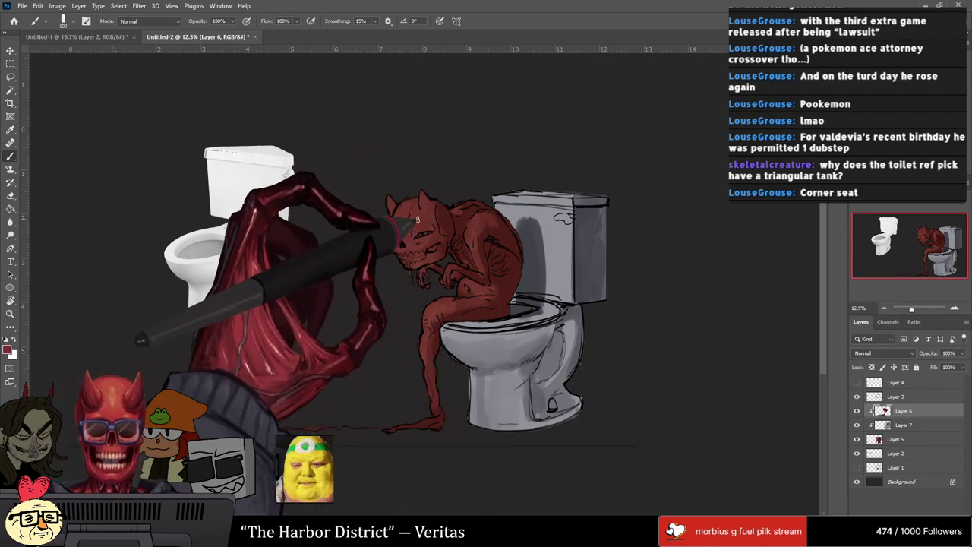
Step: Apply a slight Hue/Saturation hue shift to the figure's red shading on Layer 6
click(57, 5)
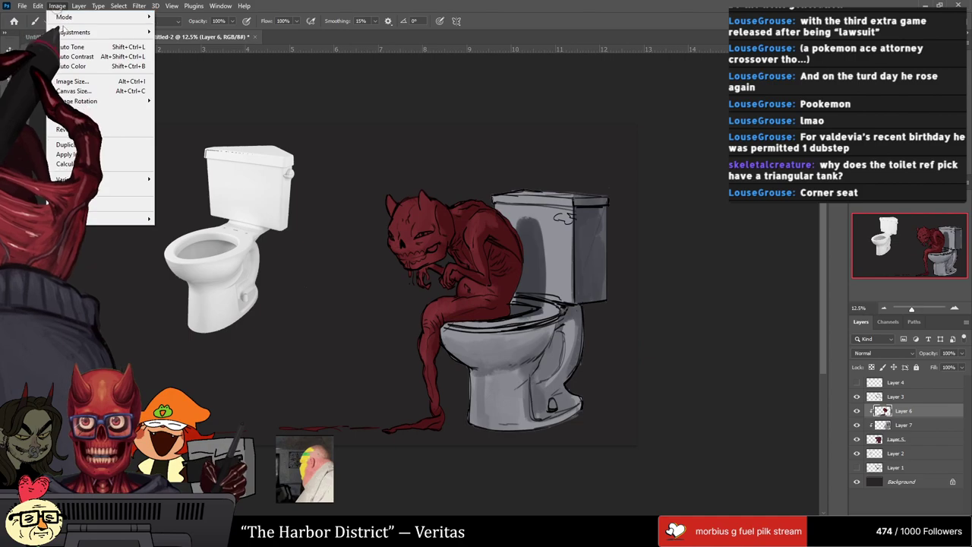
mouse_move(73, 32)
click(174, 85)
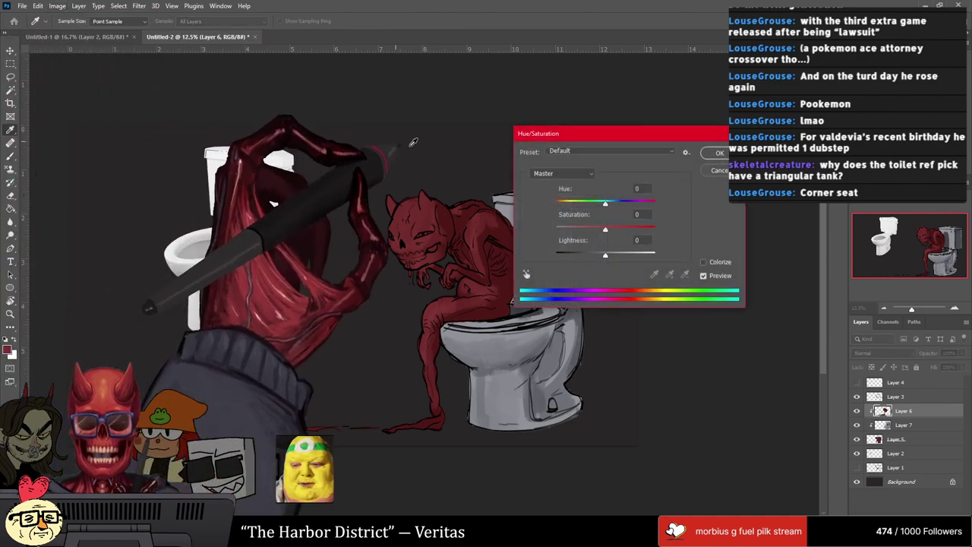
drag(605, 203, 608, 205)
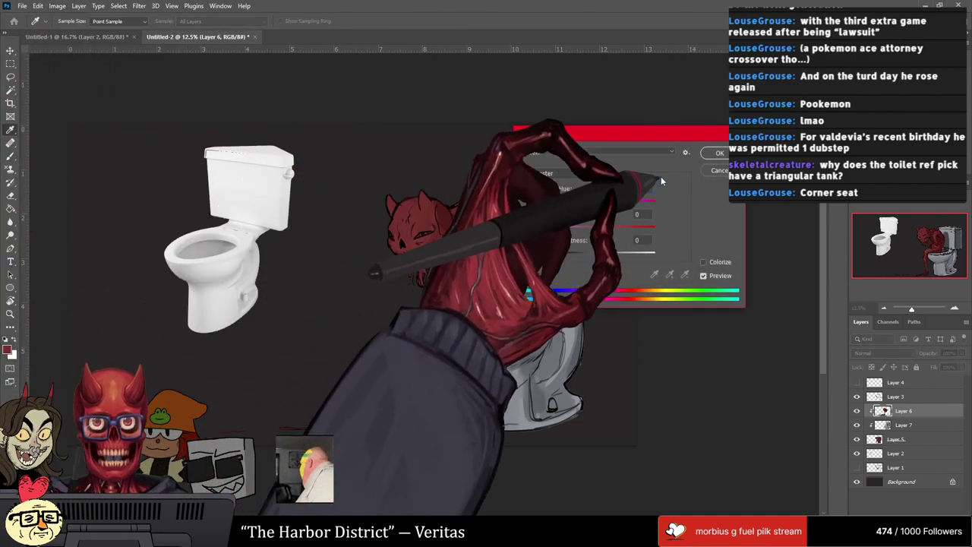
click(718, 153)
key(b)
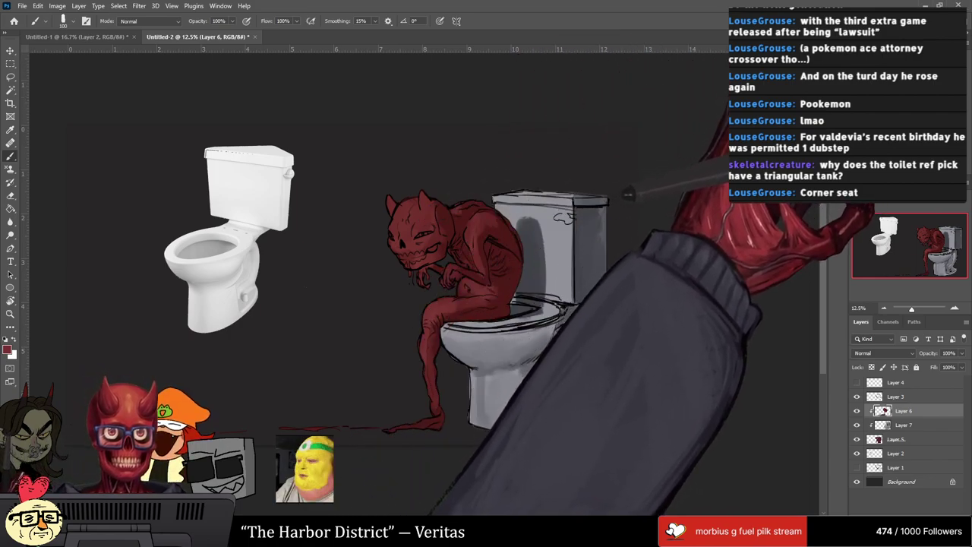
Step: Deepen the shading around the figure's head on Layer 6 with sampled dark reds at brush size 100
key(i)
click(427, 250)
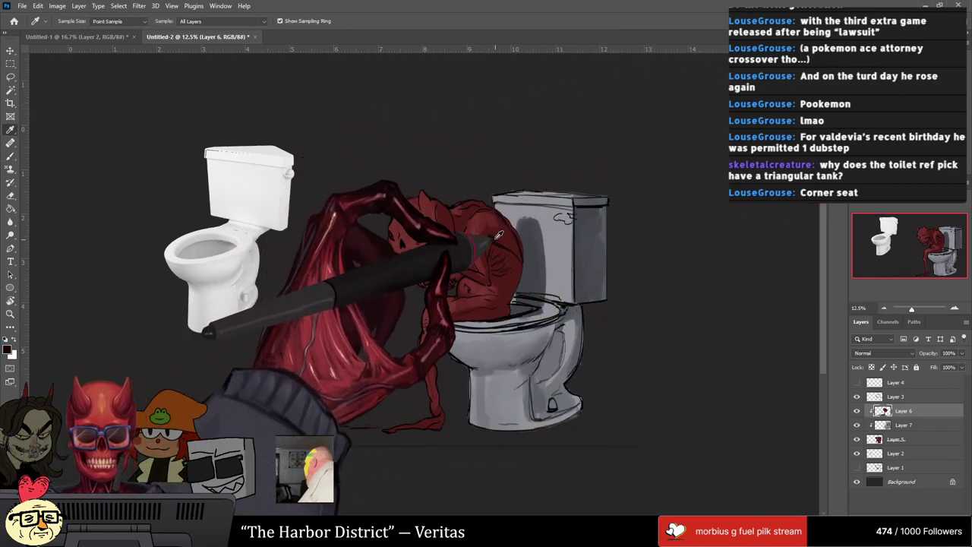
key(b)
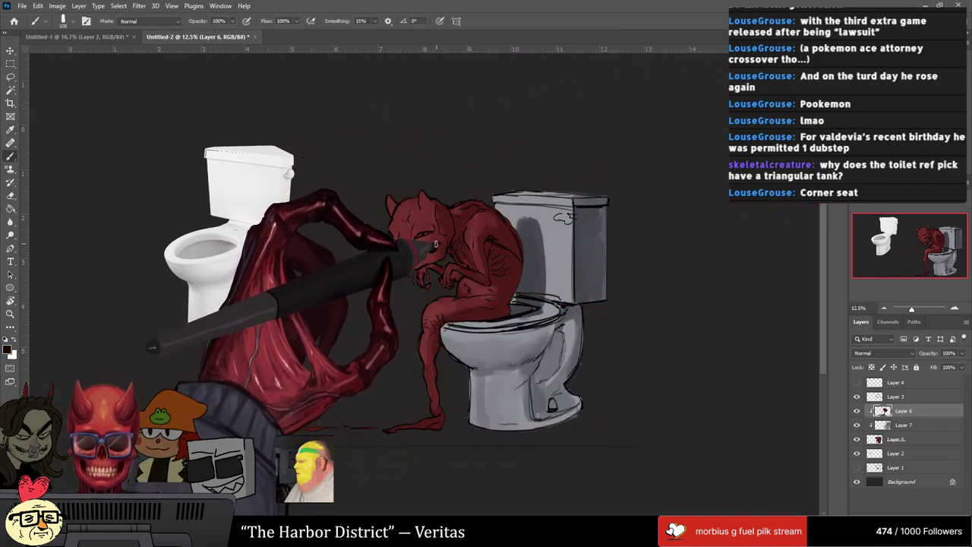
key(i)
click(447, 222)
key(b)
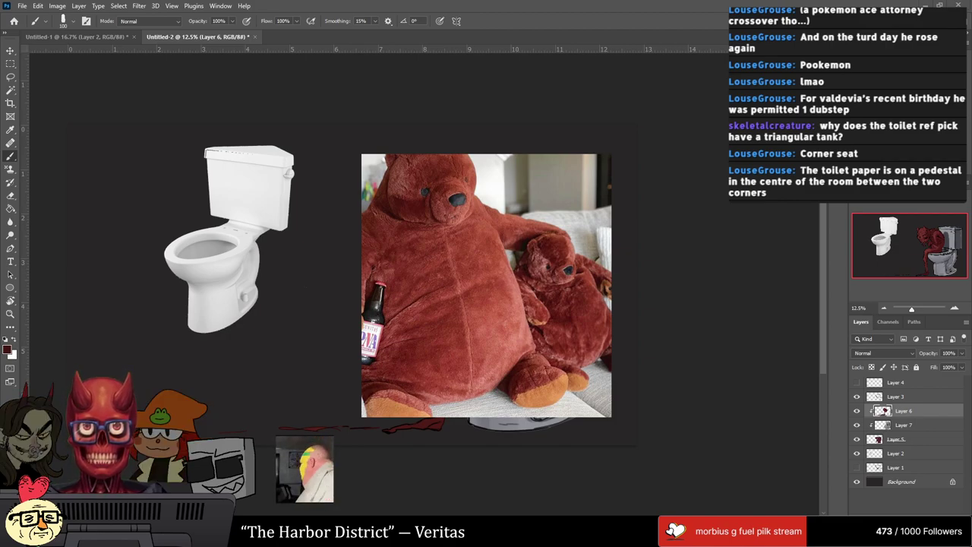
Step: Refine the figure's head and body shading on Layer 6 with sampled tones and brush sizes 100 to 150, and pick a light pink
drag(485, 285, 184, 178)
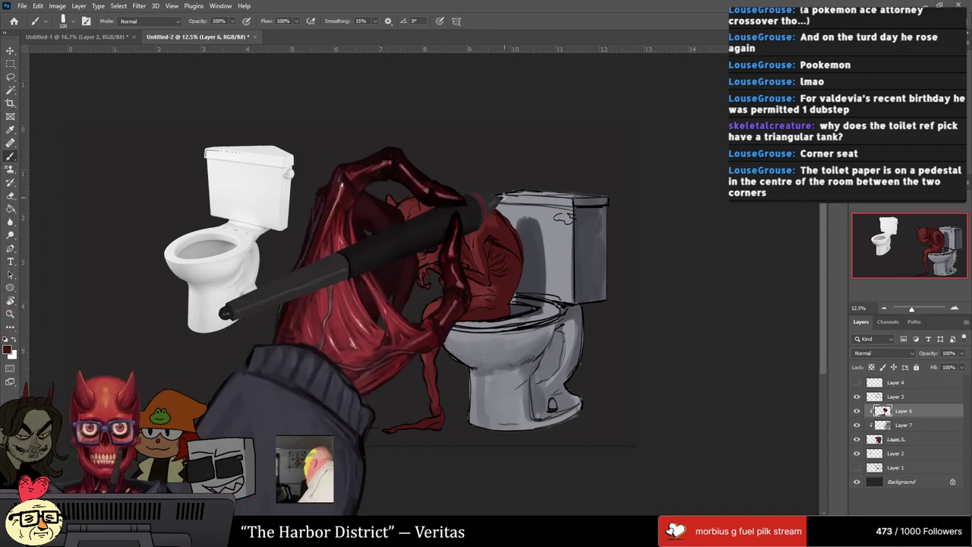
key(i)
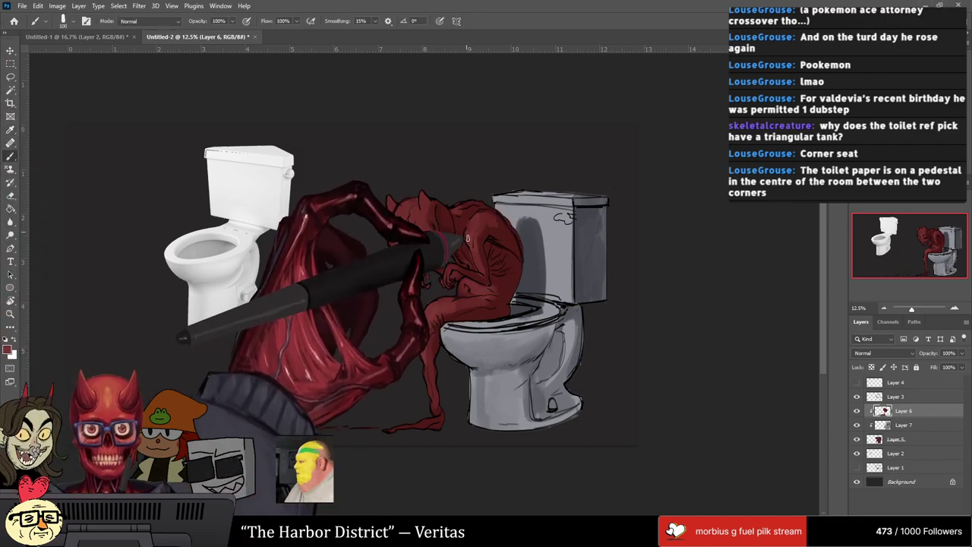
click(485, 236)
key(b)
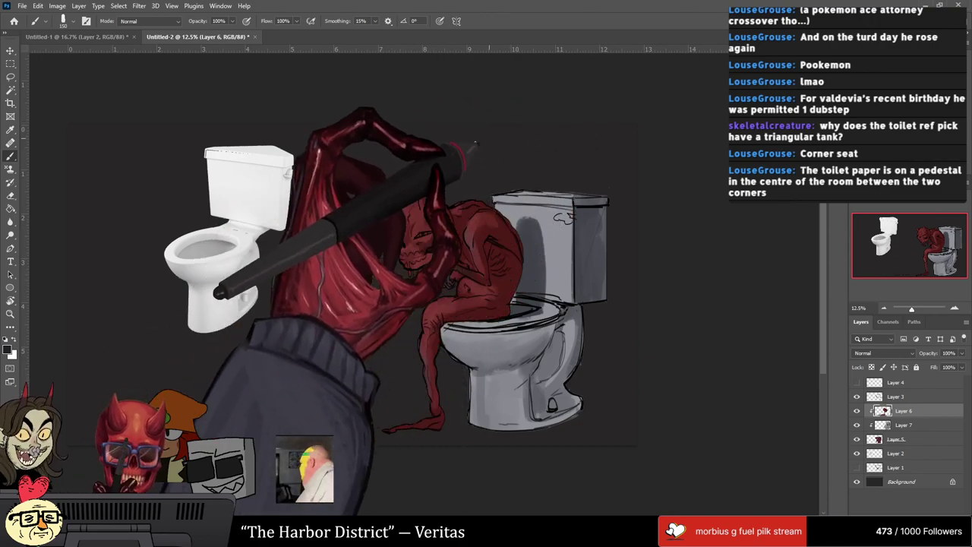
alt+click(212, 232)
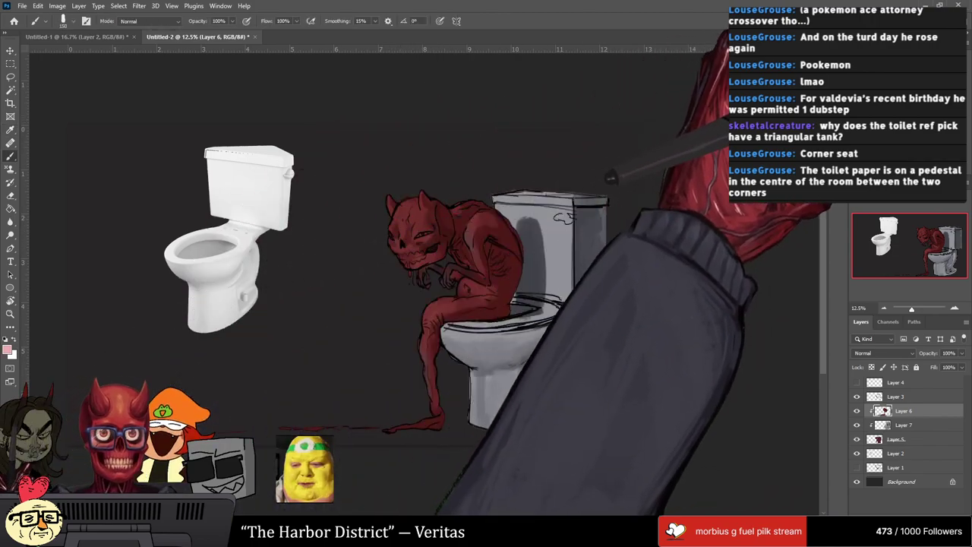